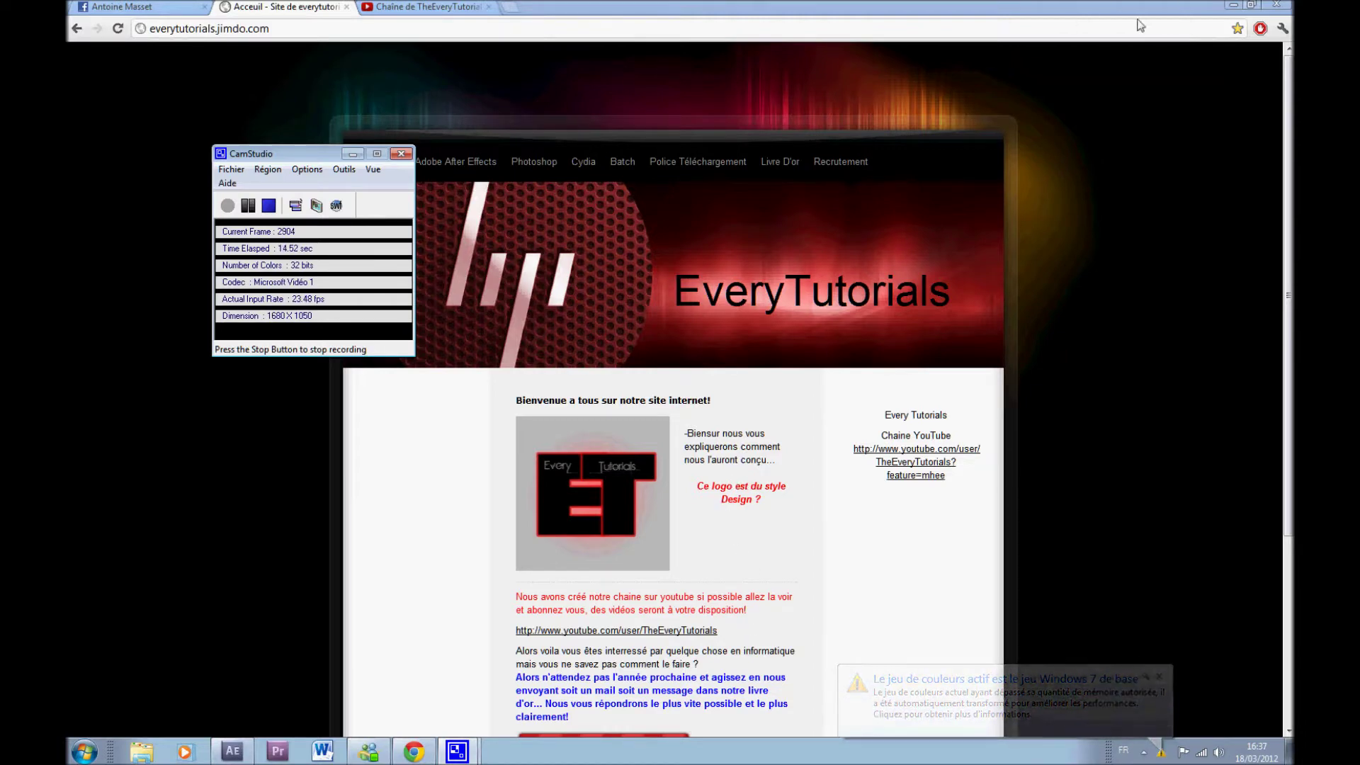
View the TheEveryTutorials YouTube channel and the EveryTutorials site's home page, and minimise the browser.
left_click_drag(294, 153, 224, 146)
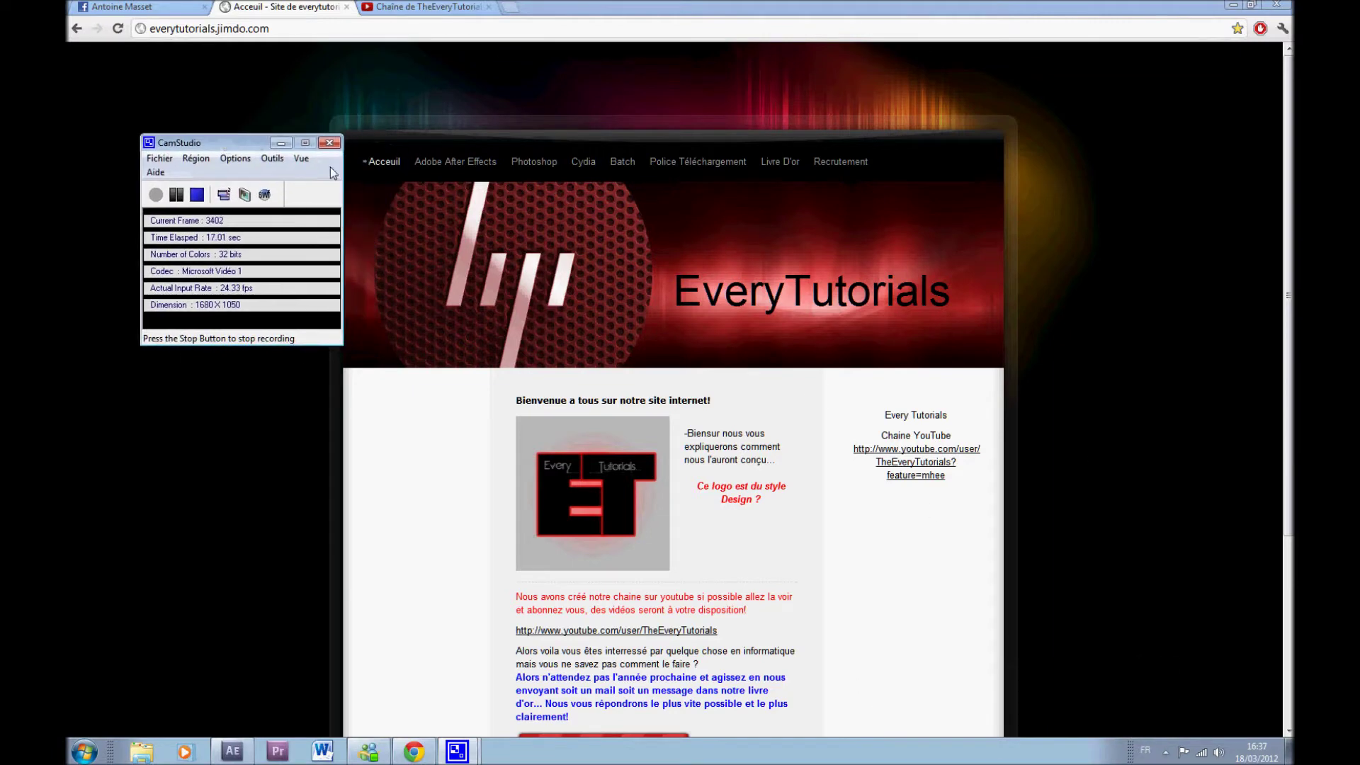
left_click(425, 7)
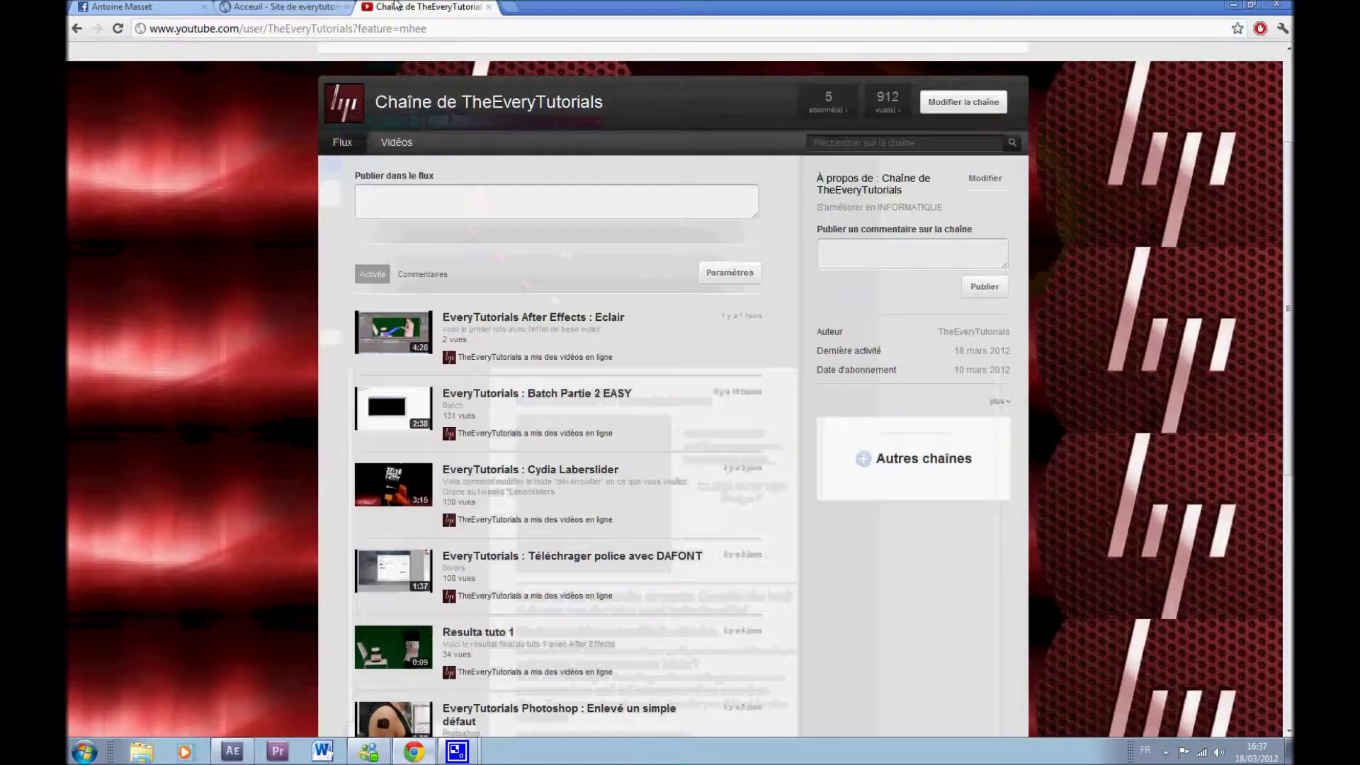
left_click(337, 6)
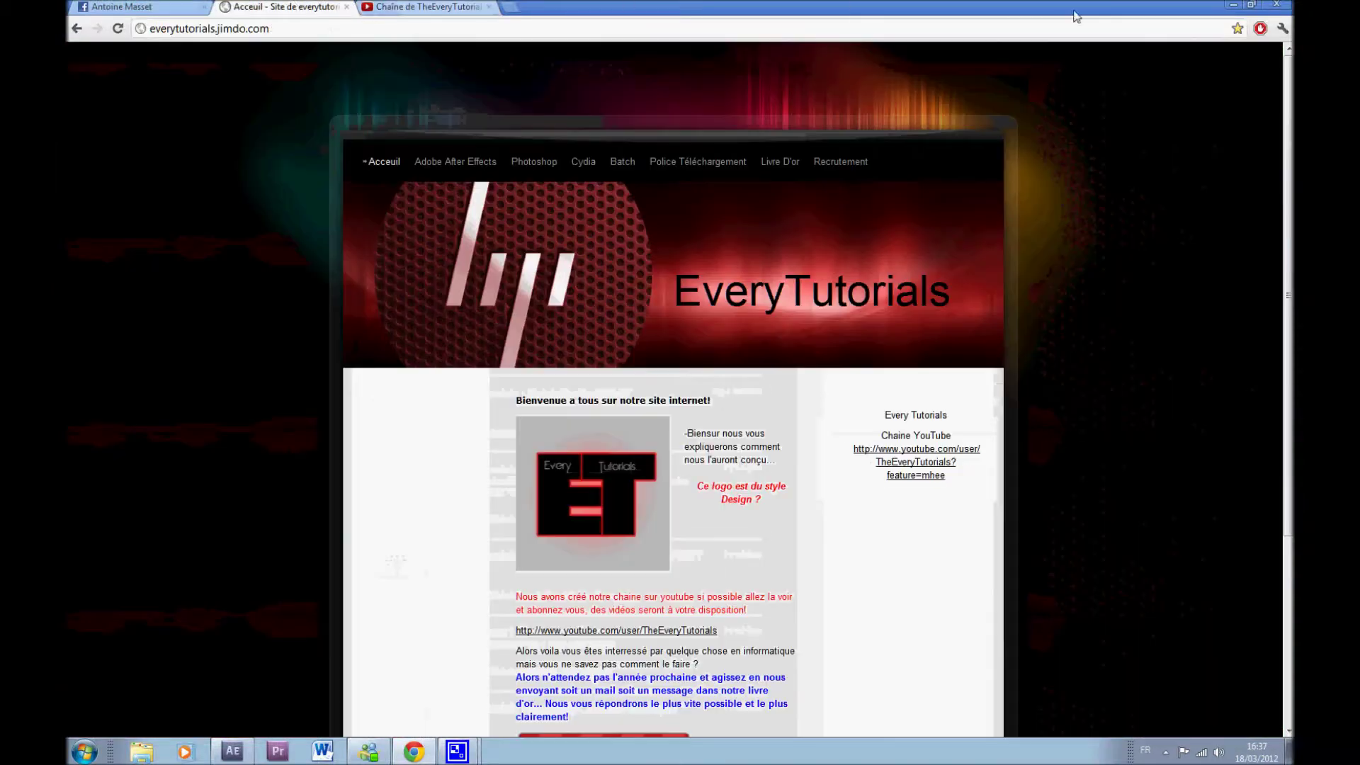
left_click(1232, 6)
left_click(1231, 6)
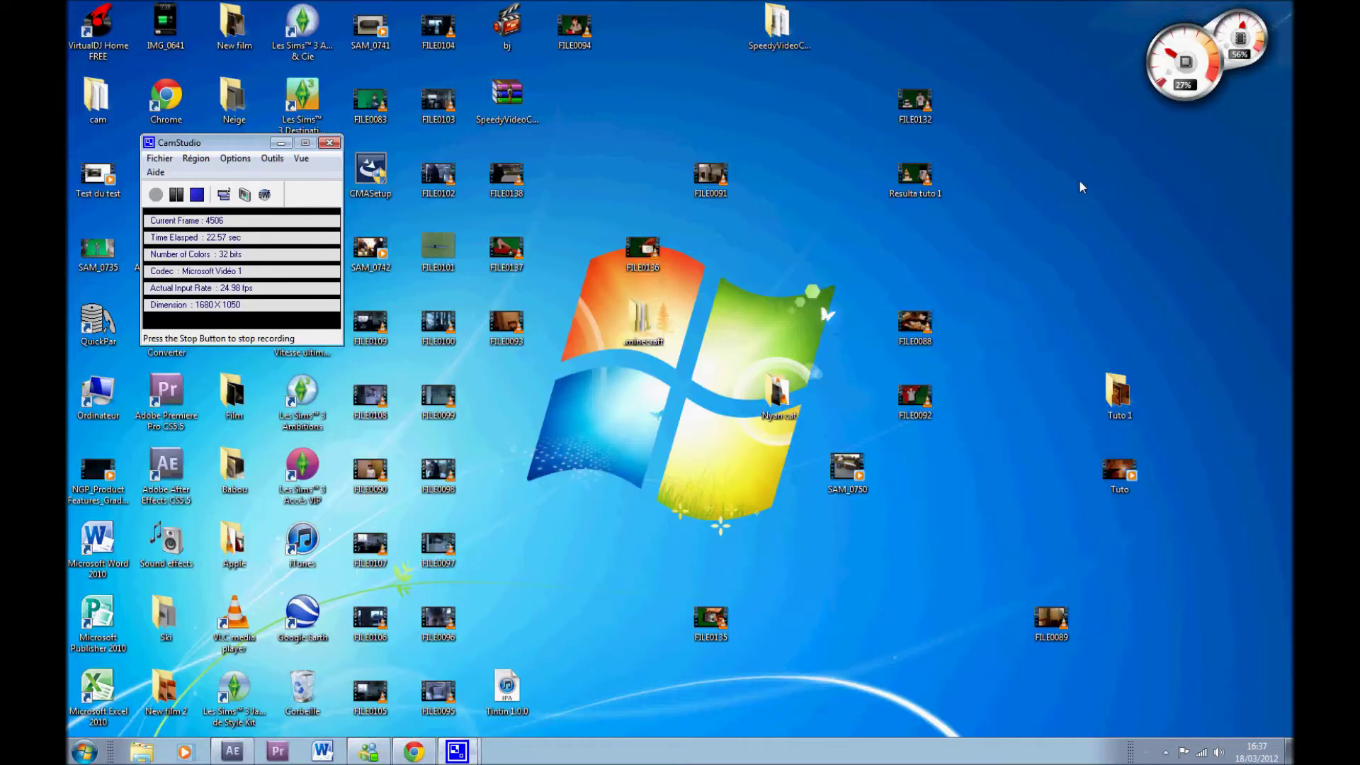
Play the "Resulta tuto 1" video from the desktop in an enlarged player window and close the player.
left_click(916, 174)
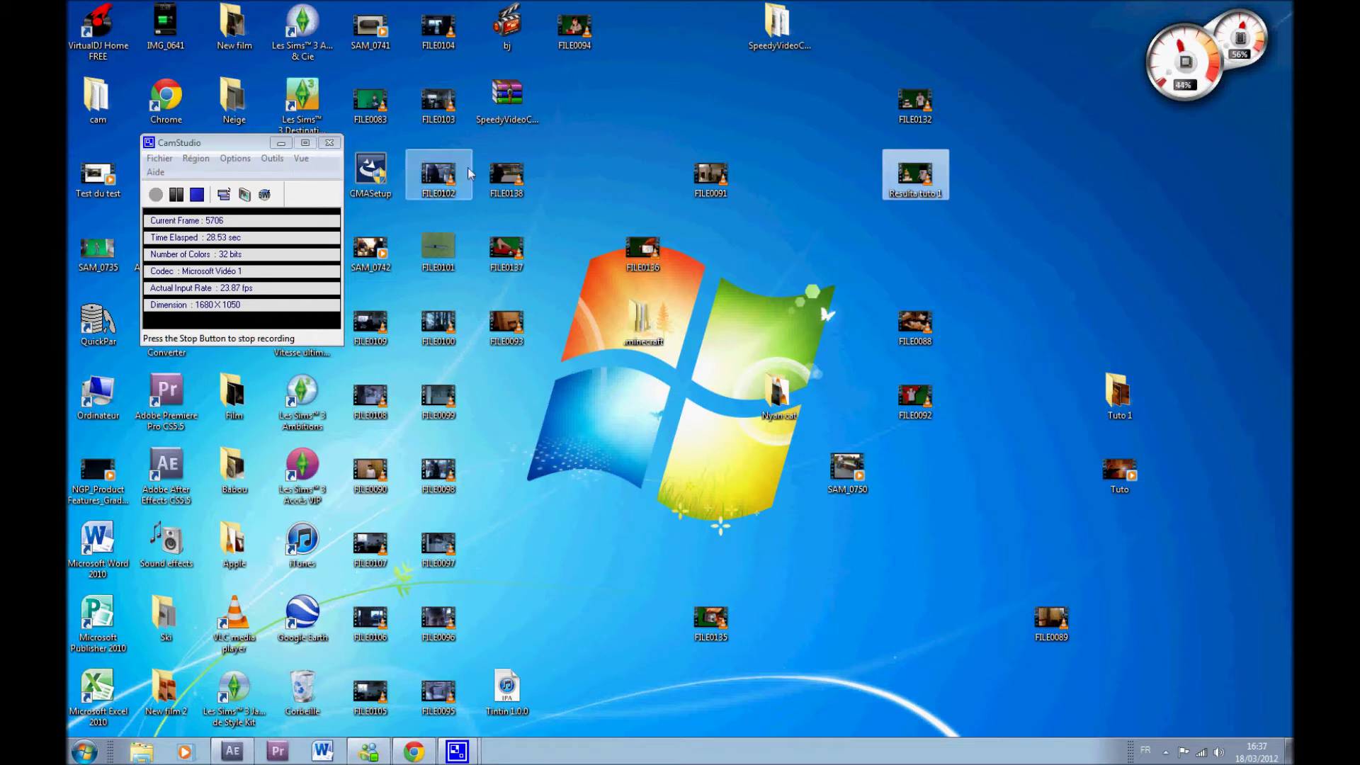
double_click(923, 188)
left_click_drag(635, 210, 646, 70)
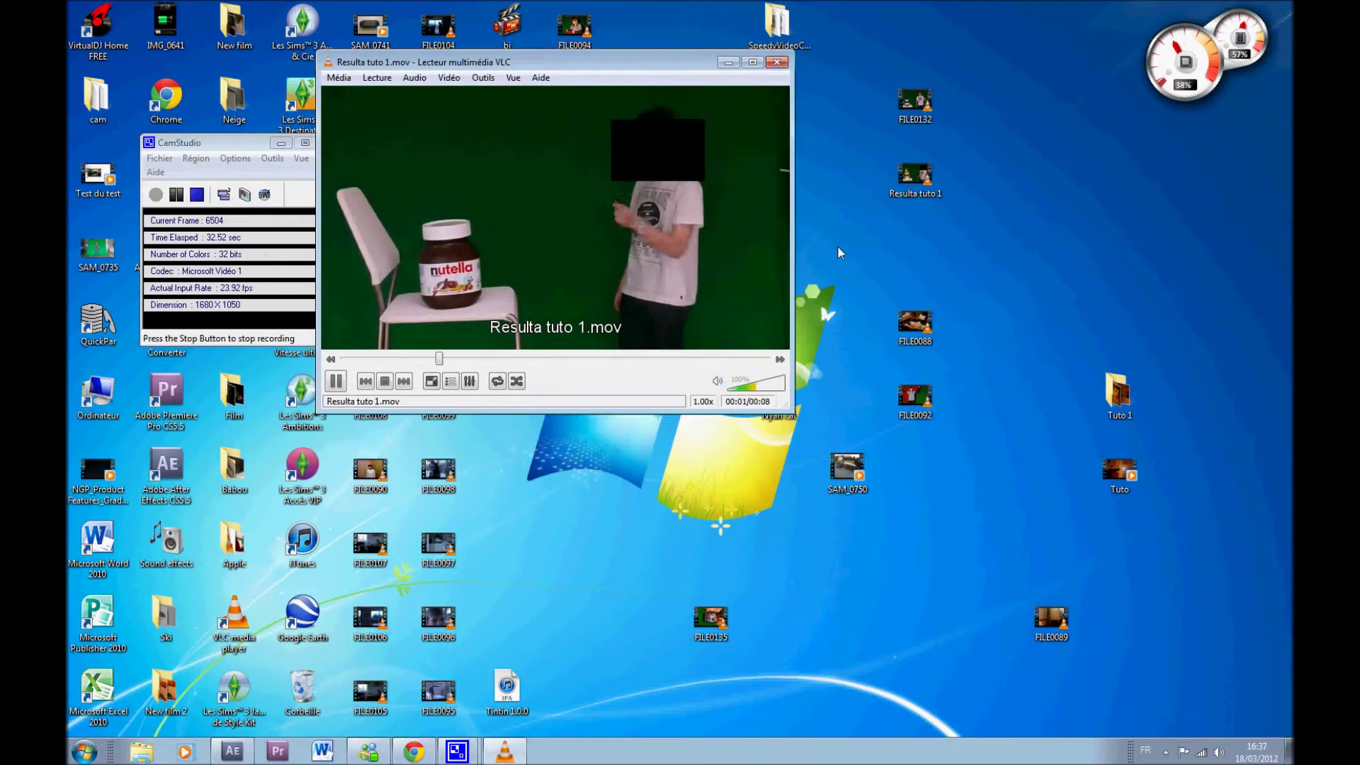
left_click_drag(795, 318, 944, 515)
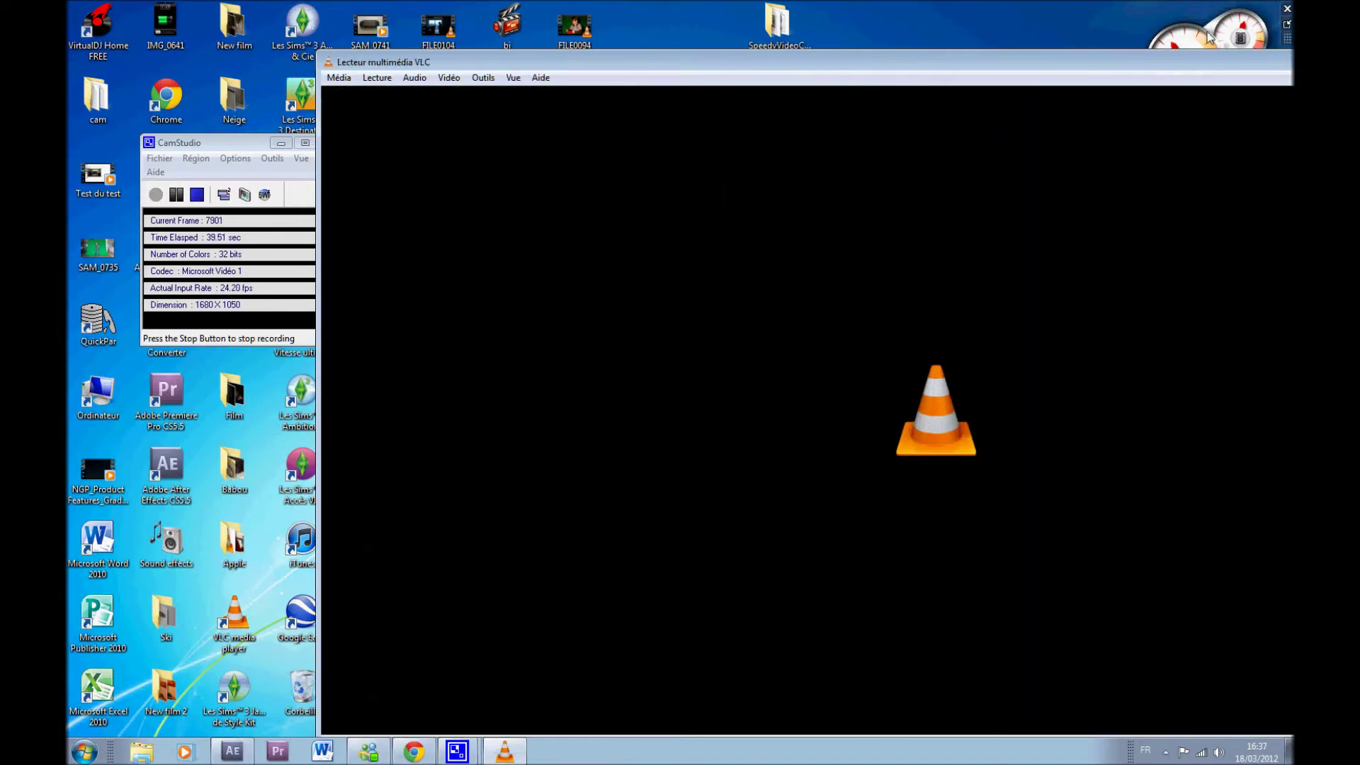
left_click_drag(1187, 64, 953, 62)
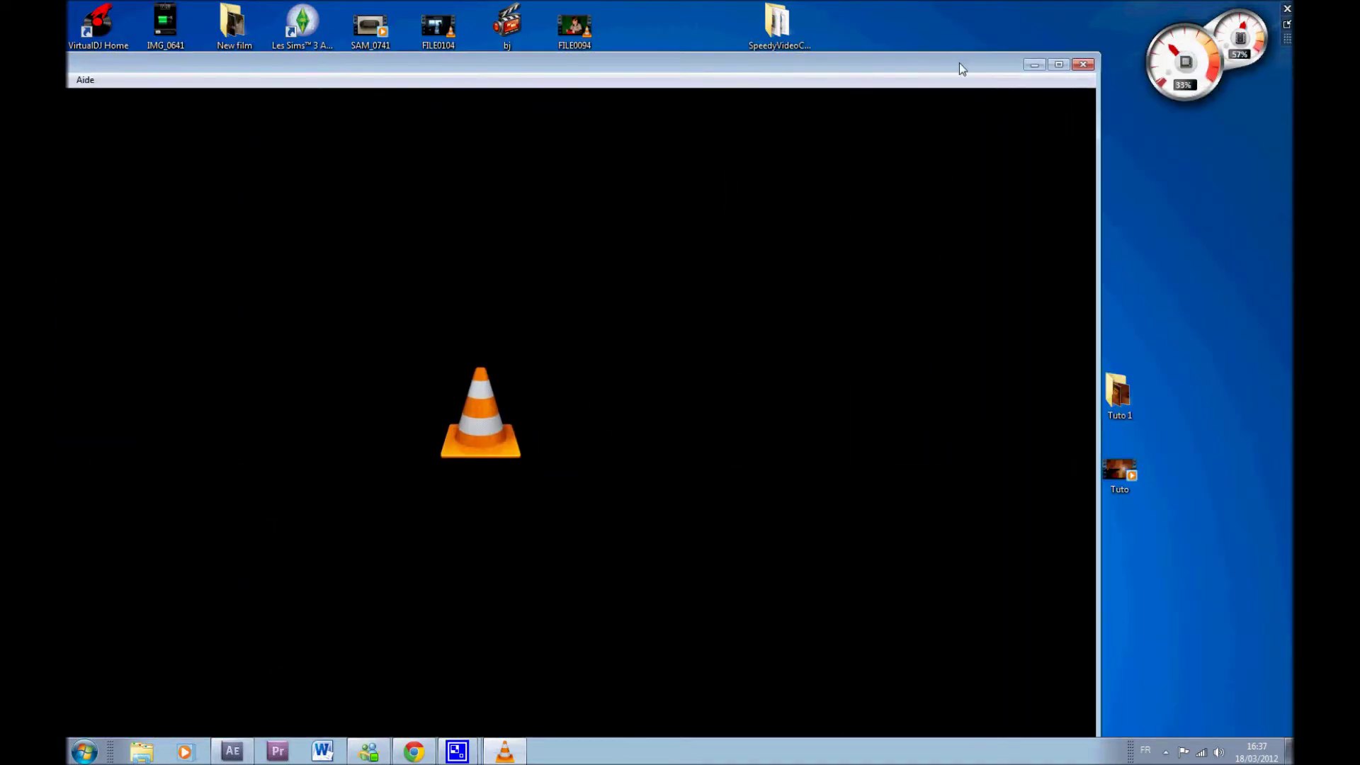
left_click(1080, 65)
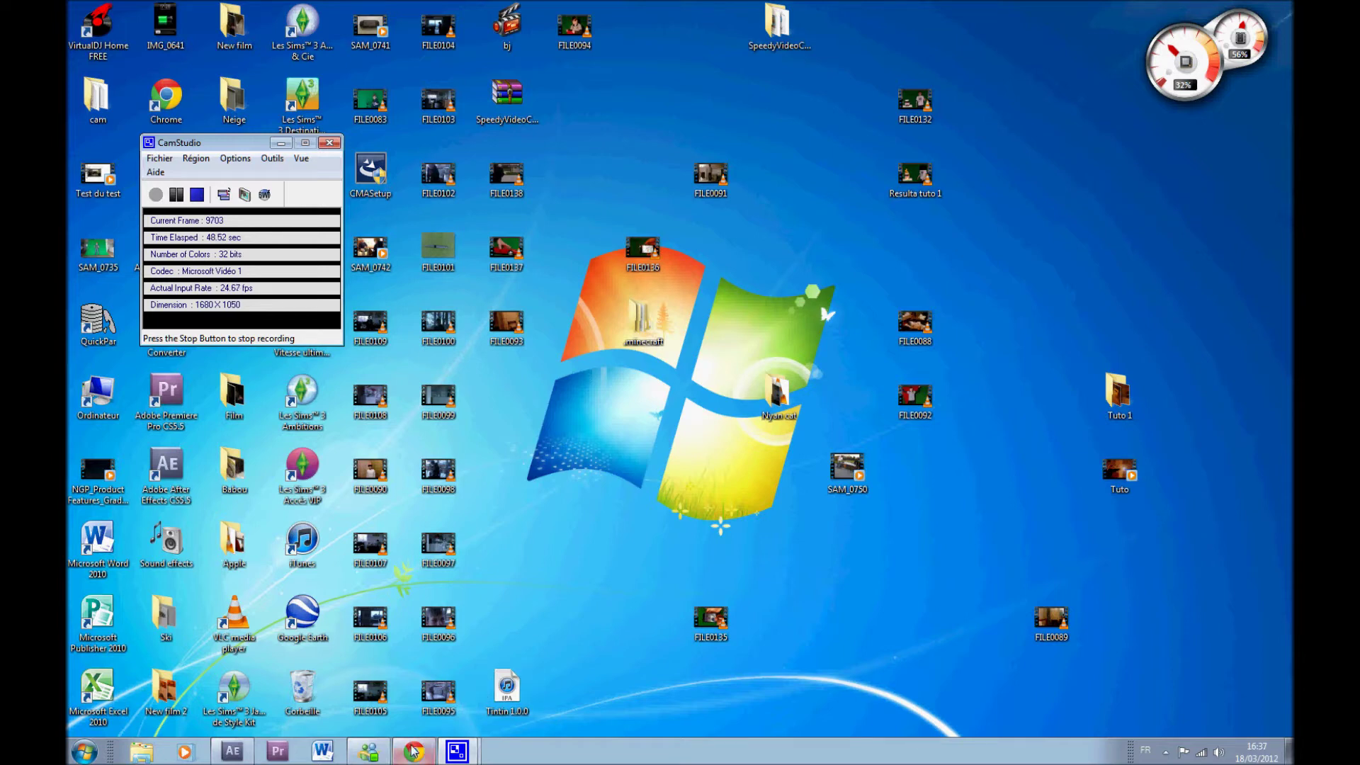
Switch to After Effects and set the playhead of the FILE0132 composition to the first finger snap at 0;00;00;22.
left_click(232, 751)
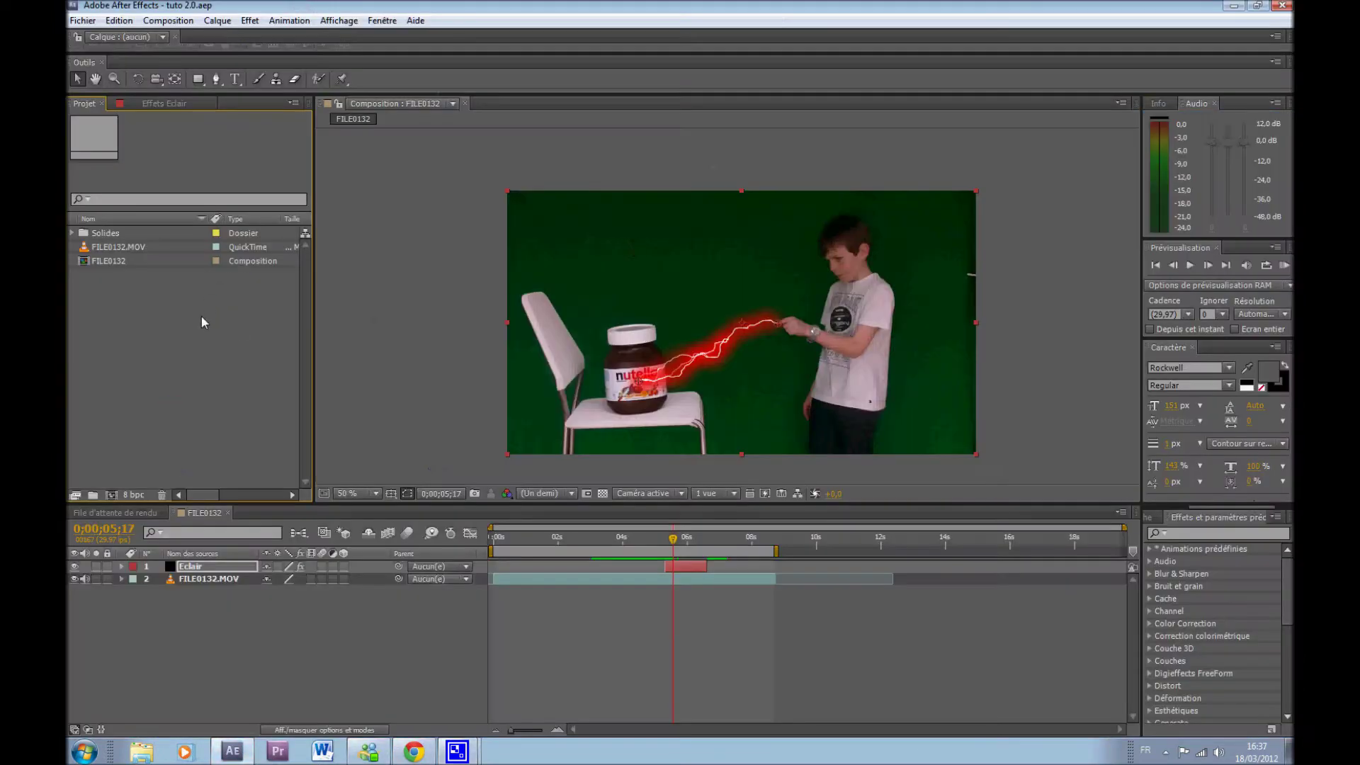
left_click_drag(680, 546, 494, 543)
key("space")
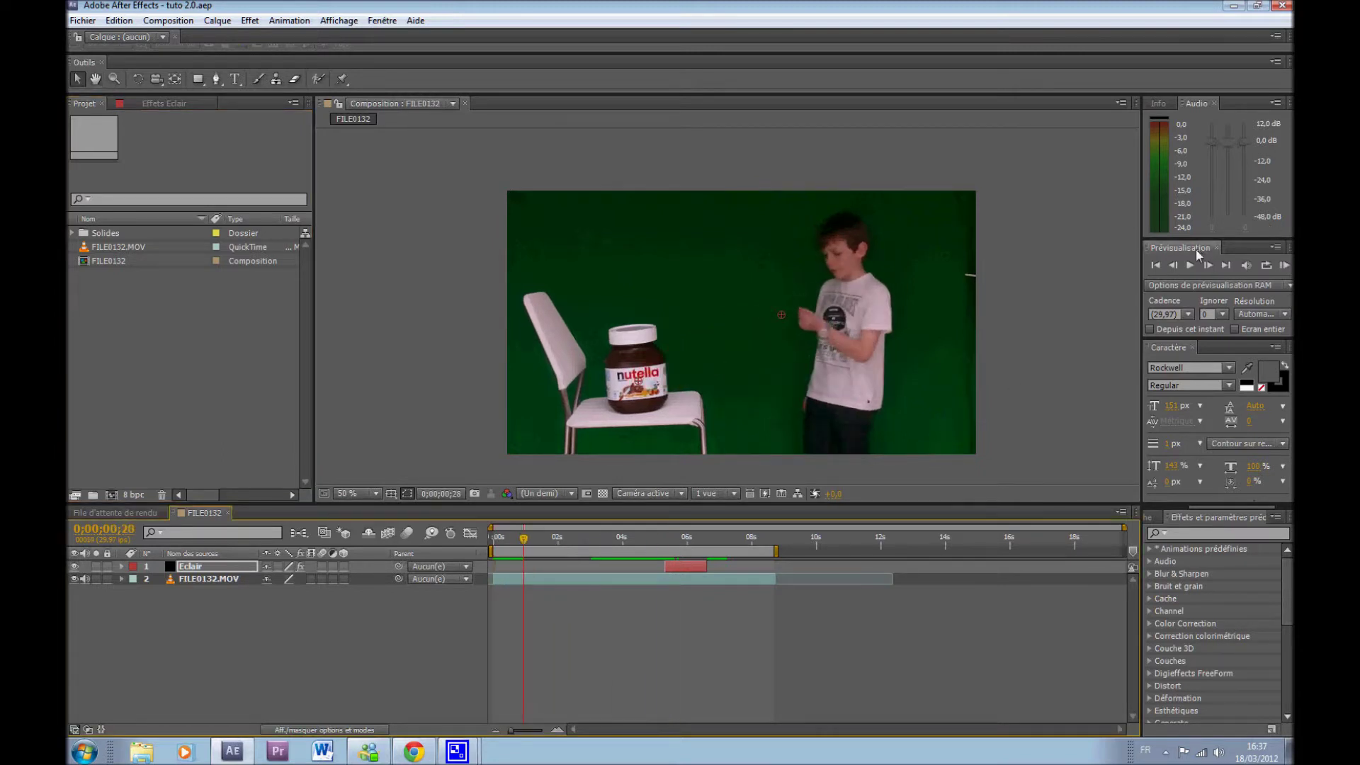
left_click(1171, 268)
left_click(1171, 267)
left_click(1171, 268)
left_click(1171, 268)
left_click(1171, 268)
left_click(1208, 265)
left_click(1208, 265)
left_click(1207, 266)
Switch to the file explorer and open Copilot\Video_Thumbnails\16. Sparks on the Stockage (D:) drive.
left_click(85, 752)
left_click(141, 752)
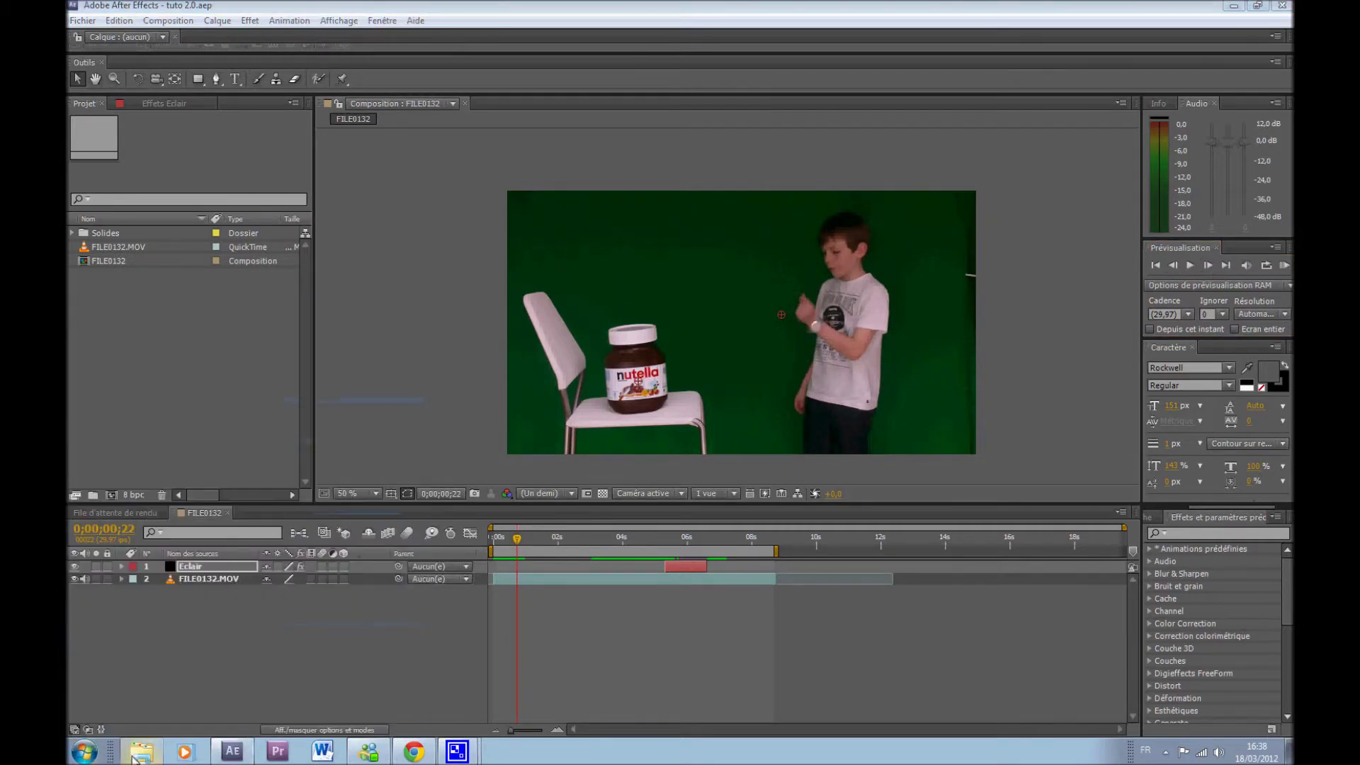
left_click(456, 364)
left_click(462, 380)
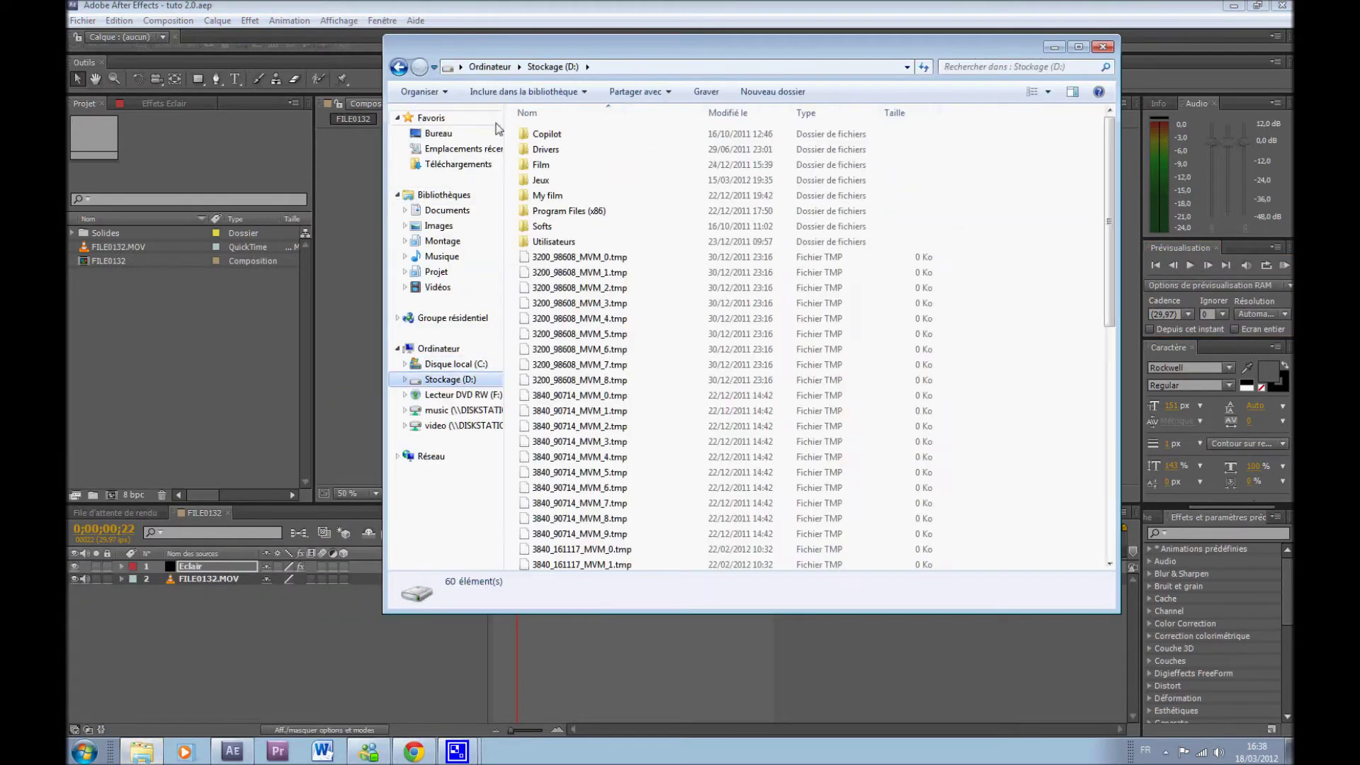
double_click(567, 134)
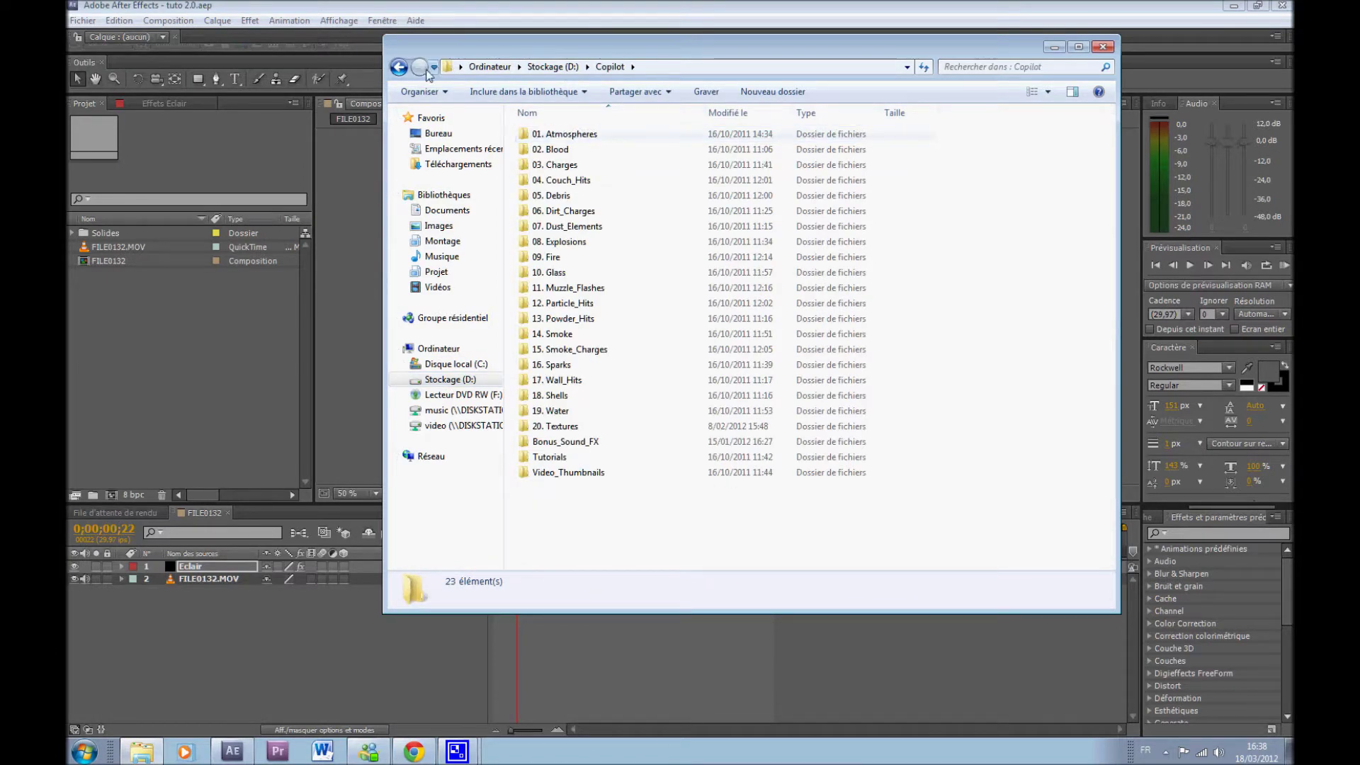
double_click(572, 472)
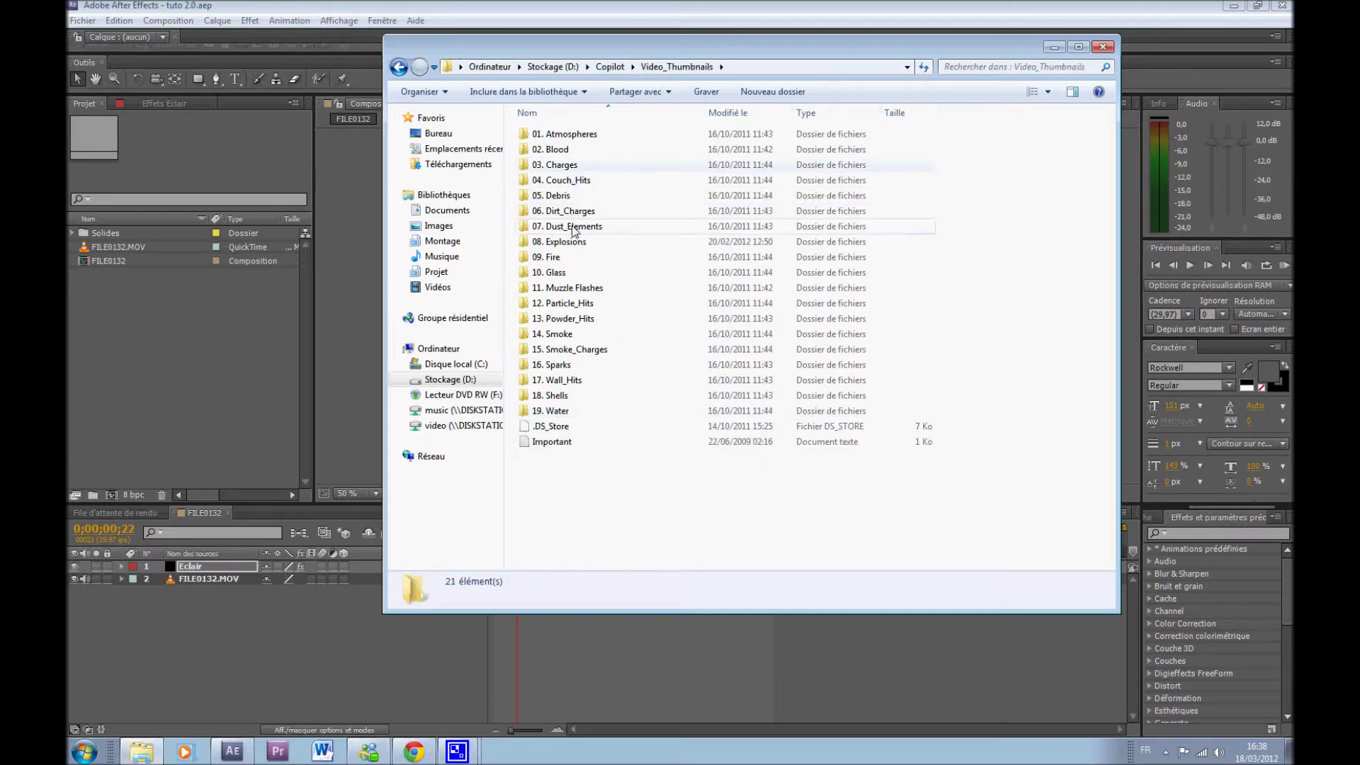
double_click(558, 364)
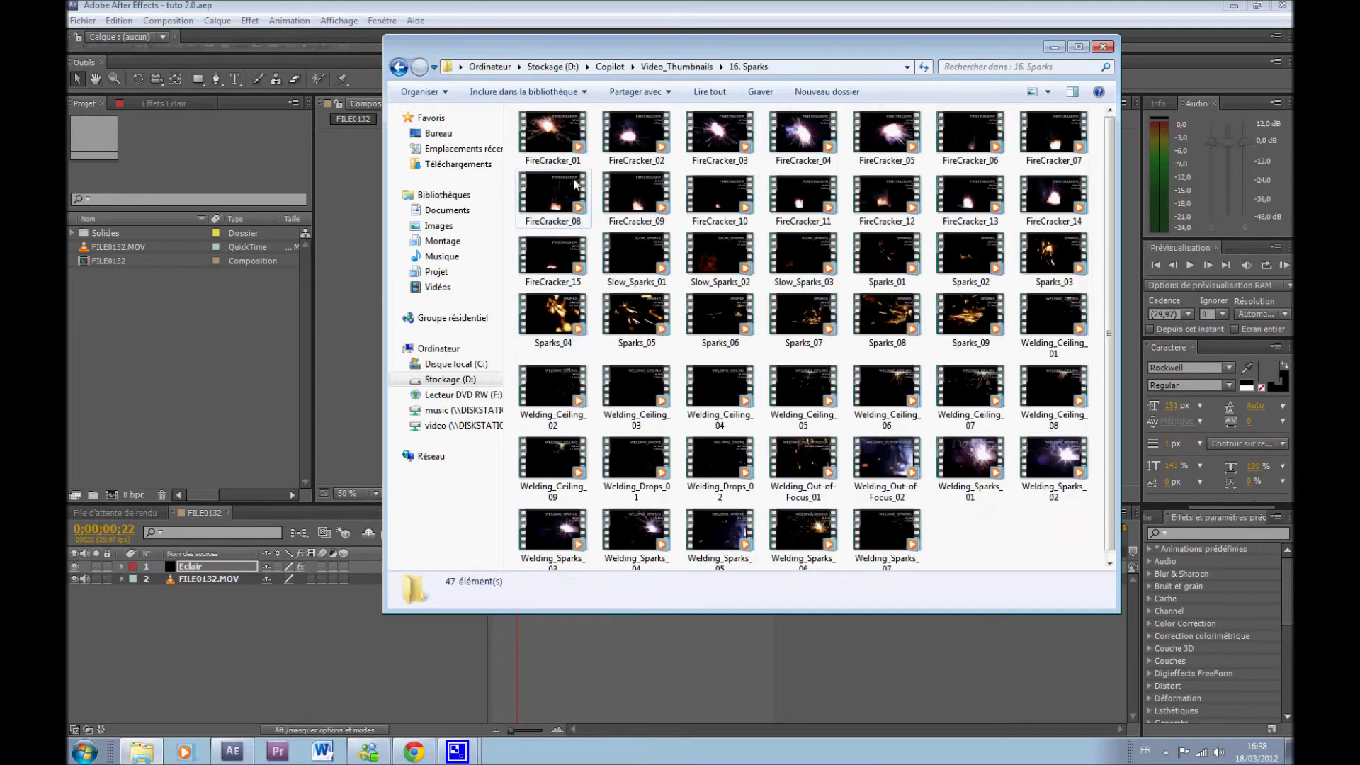
Try to preview the FireCracker_09 and FireCracker_01 thumbnail clips and close the media player.
key("Right")
key("Right")
key("Right")
key("Right")
scroll(876, 448, "up", 1)
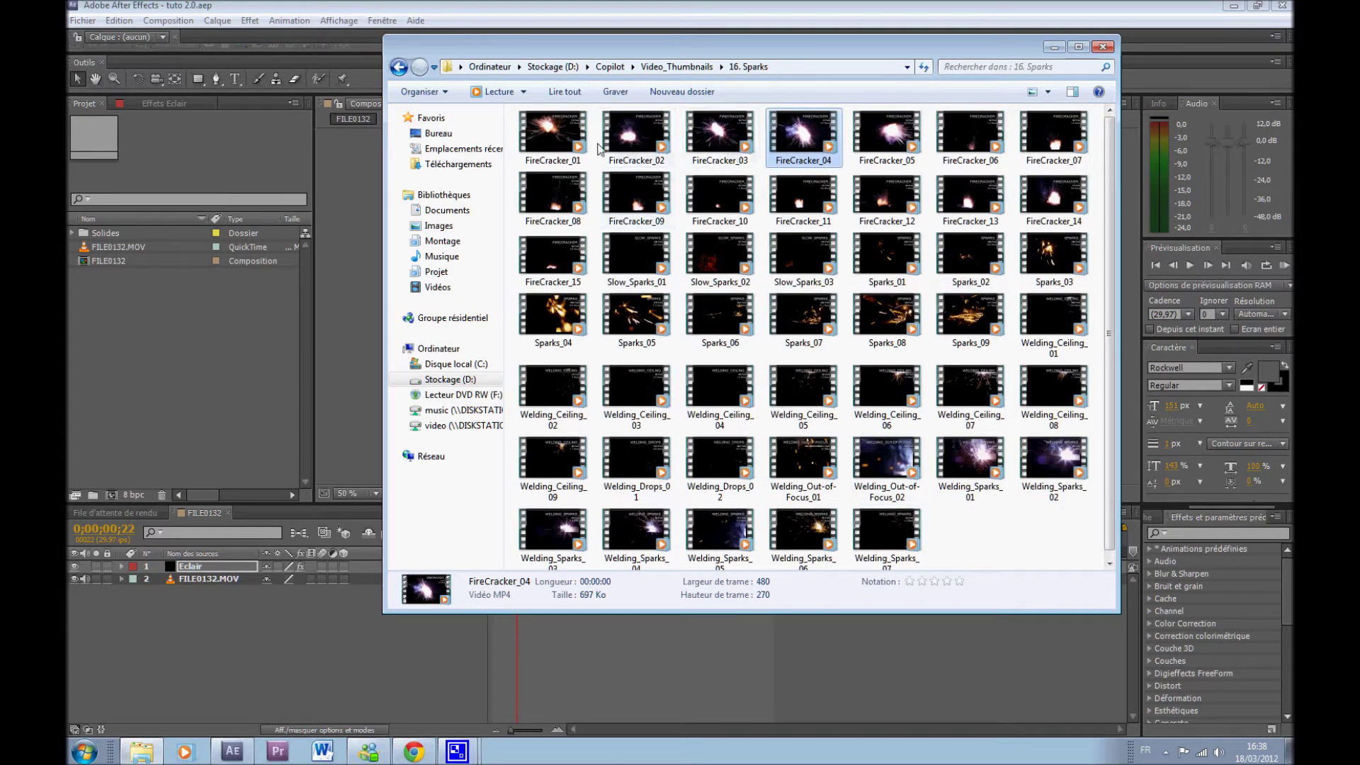
left_click(550, 150)
double_click(635, 195)
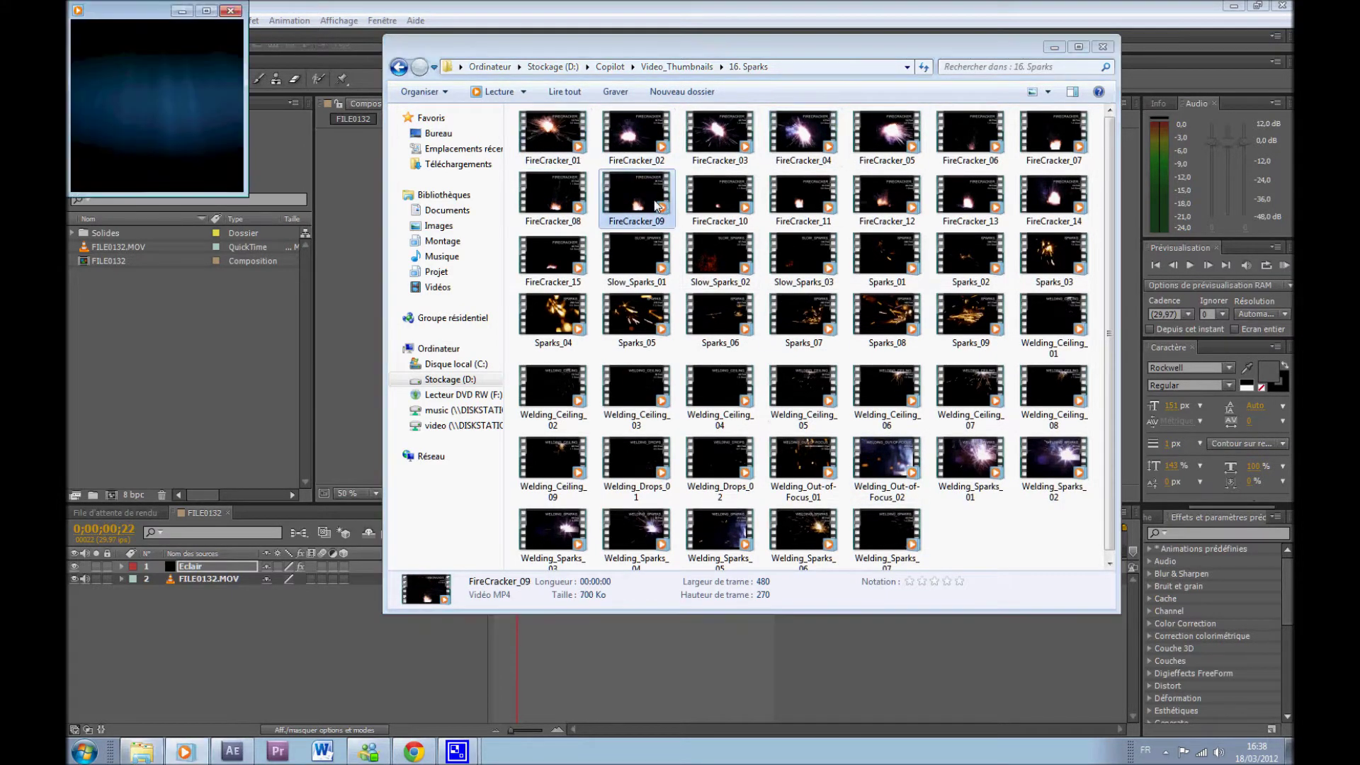
left_click(409, 11)
double_click(553, 134)
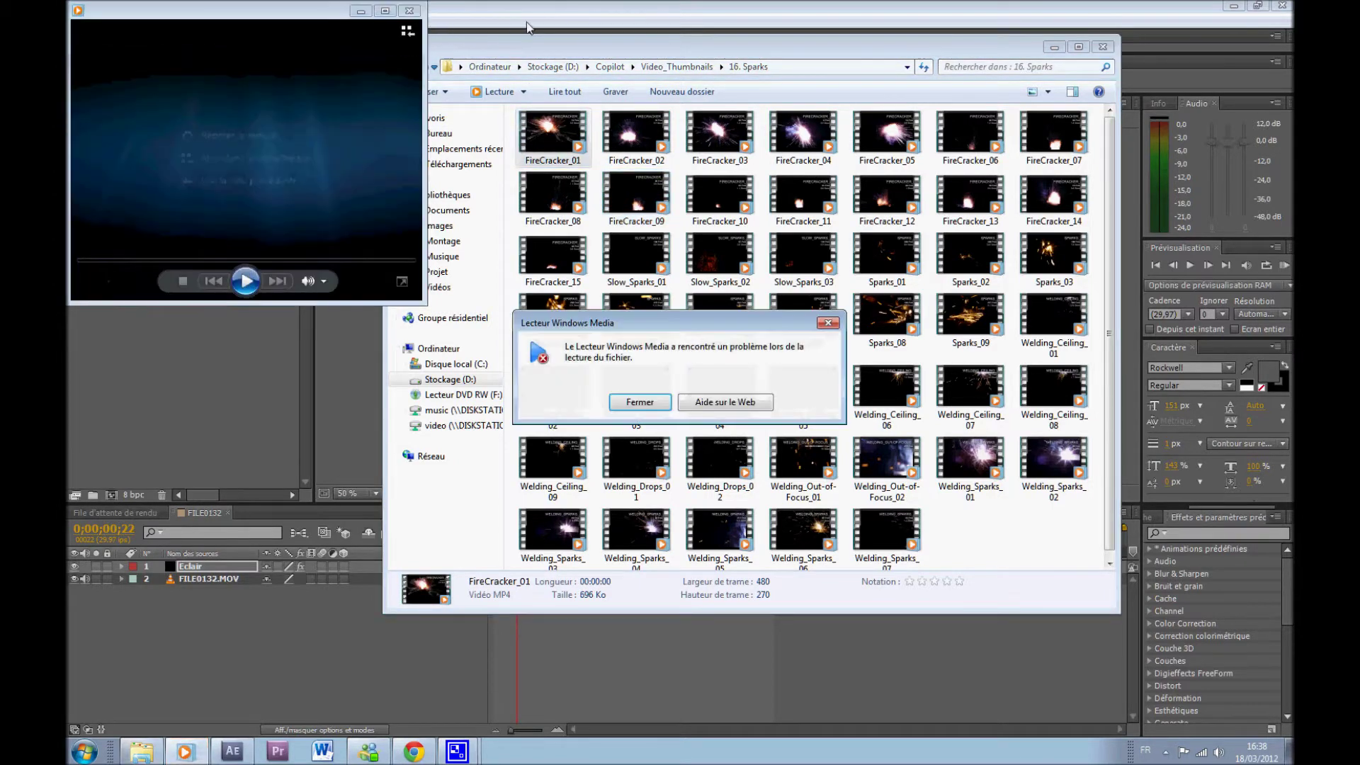
left_click(828, 325)
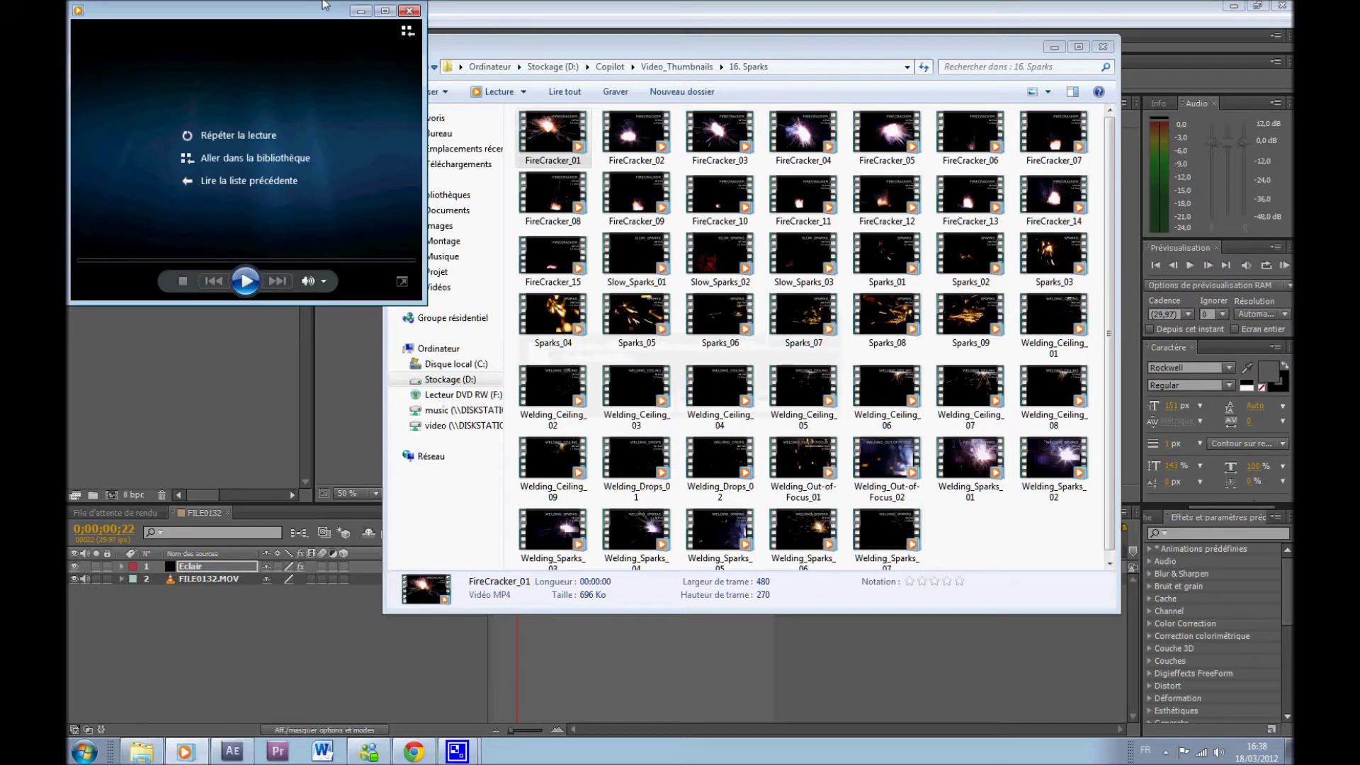
left_click(410, 11)
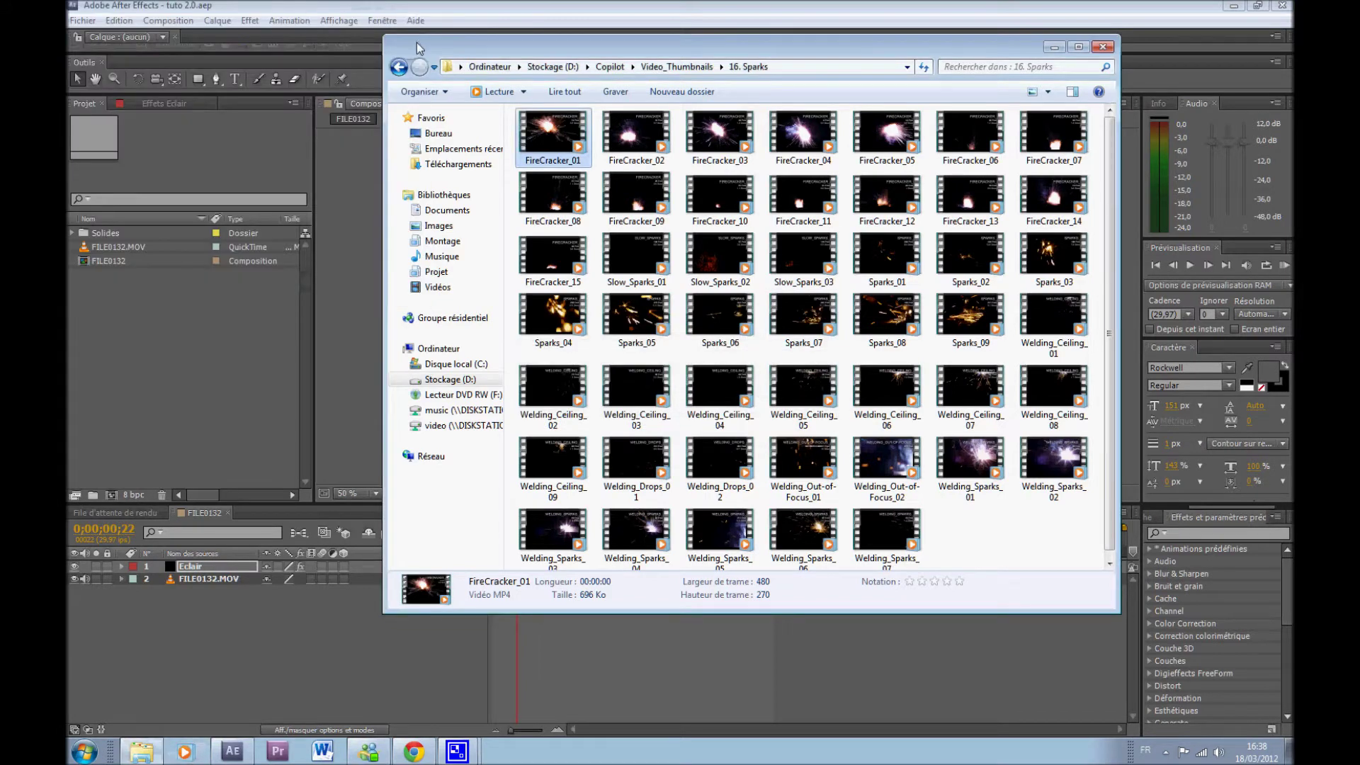
Import the clips FireCracker_01 to FireCracker_05 from the Copilot\16. Sparks folder into the After Effects project.
left_click(610, 66)
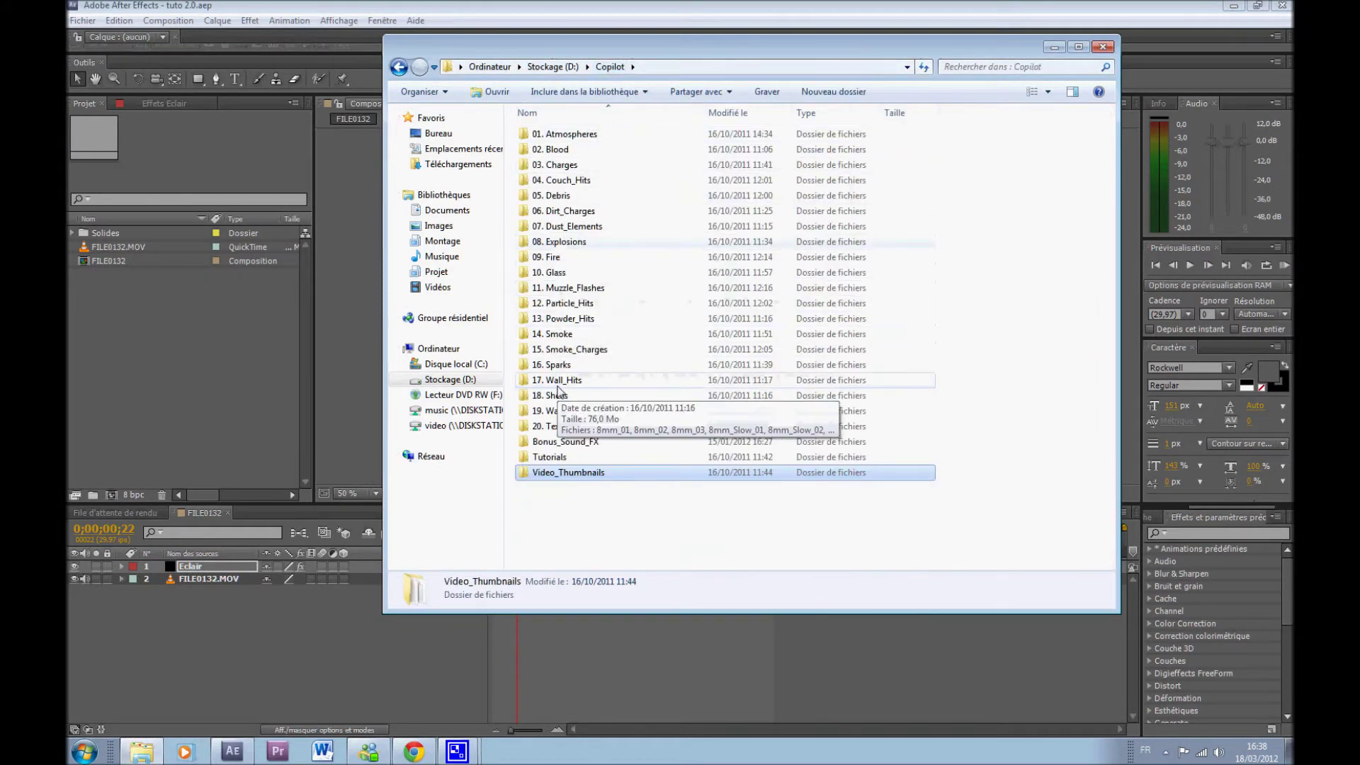
double_click(559, 364)
left_click(562, 136)
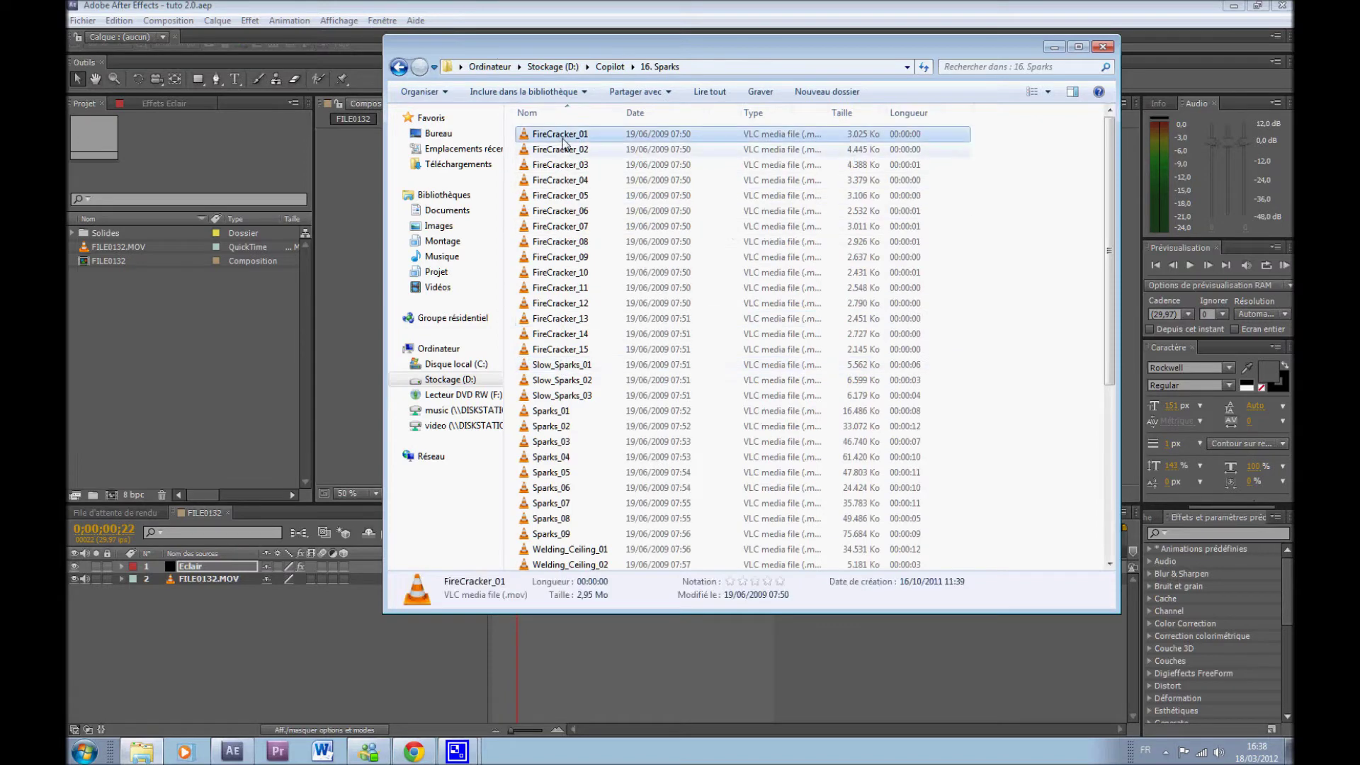
left_click(614, 198, "shift")
left_click_drag(613, 198, 233, 319)
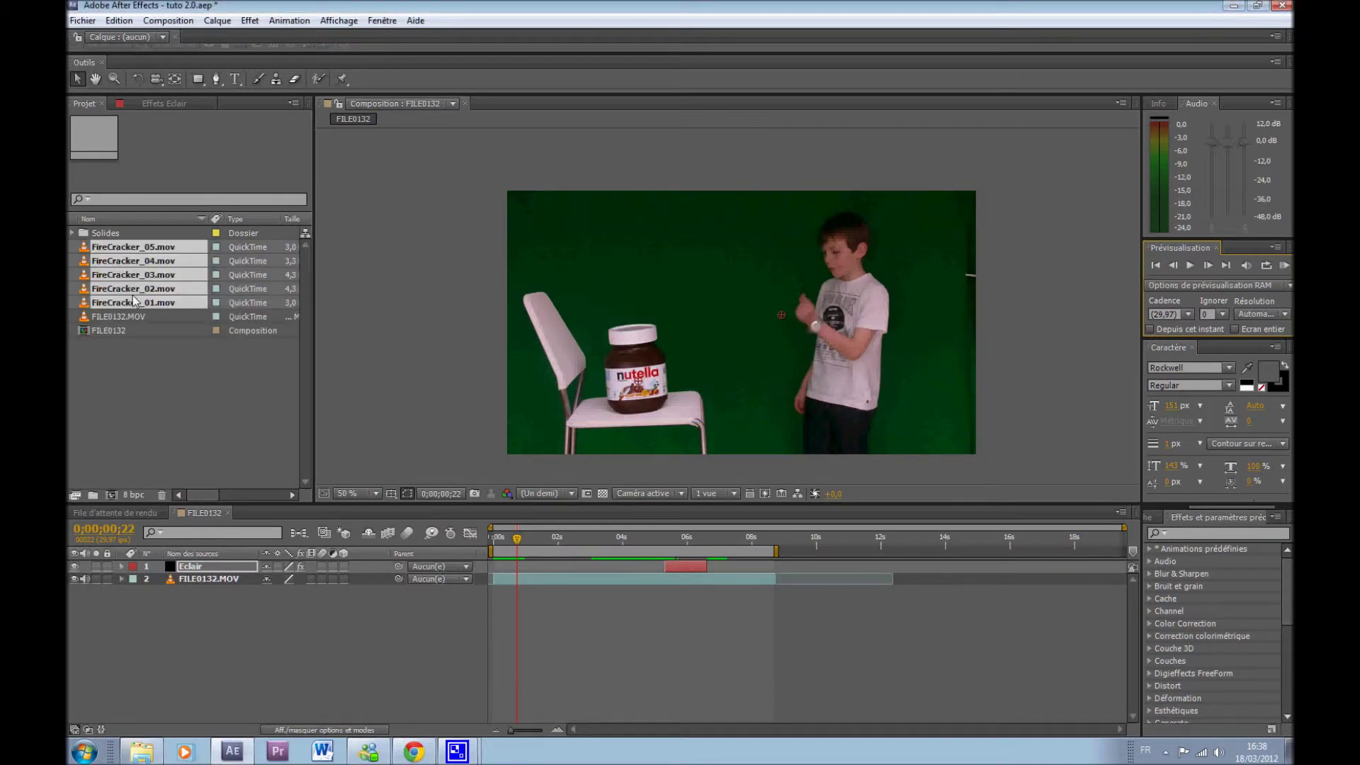
left_click(184, 354)
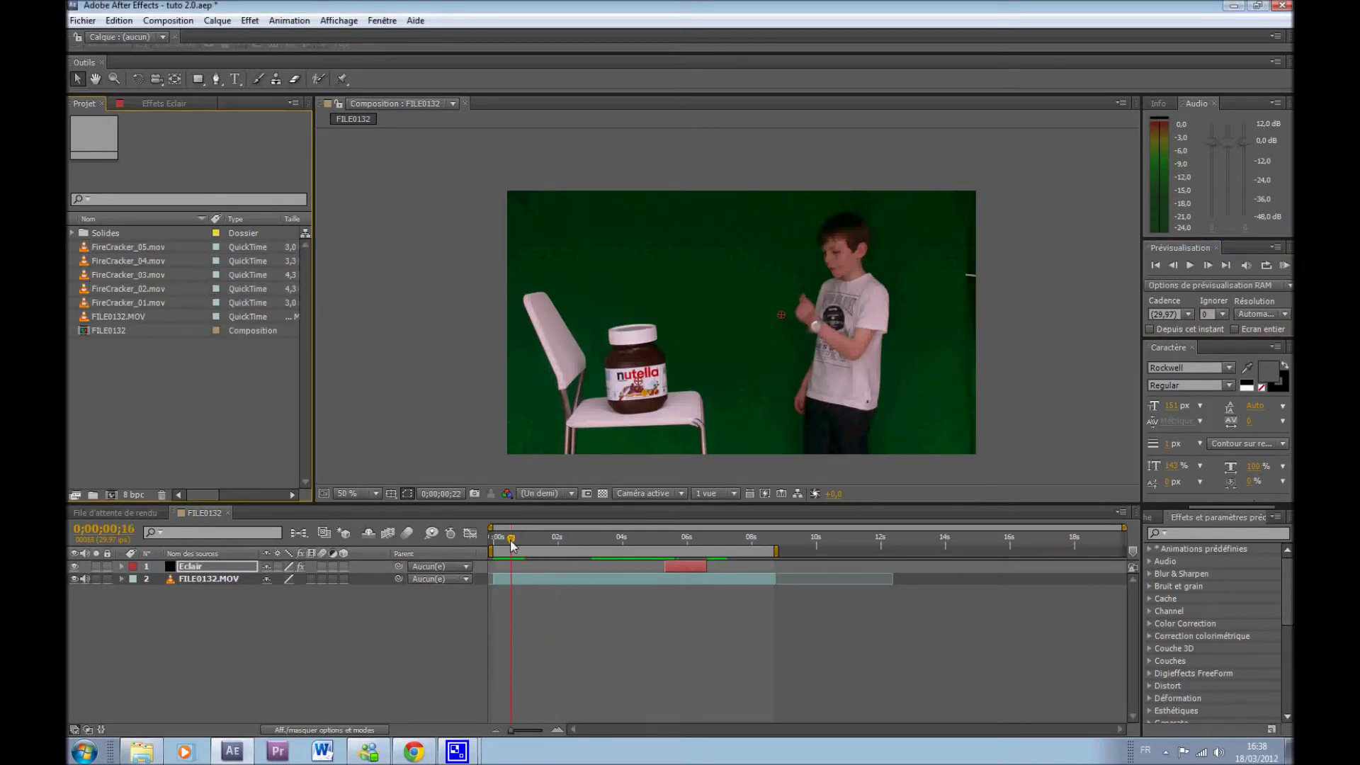
Add FireCracker_04.mov to the composition starting at 0;00;00;22, scaled down and placed over the boy's raised hand.
left_click(1191, 266)
left_click(1170, 267)
left_click(1171, 266)
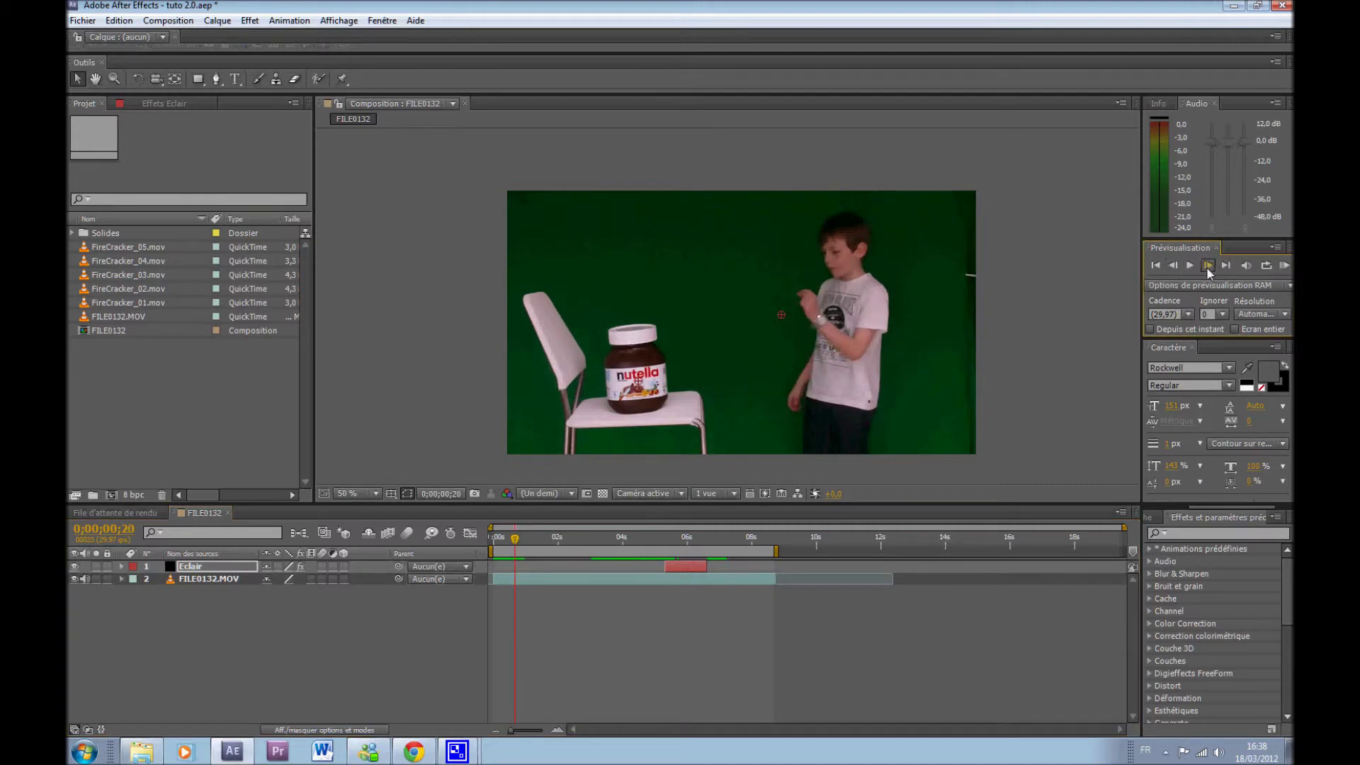
left_click(1205, 266)
left_click(1205, 267)
left_click_drag(106, 261, 749, 339)
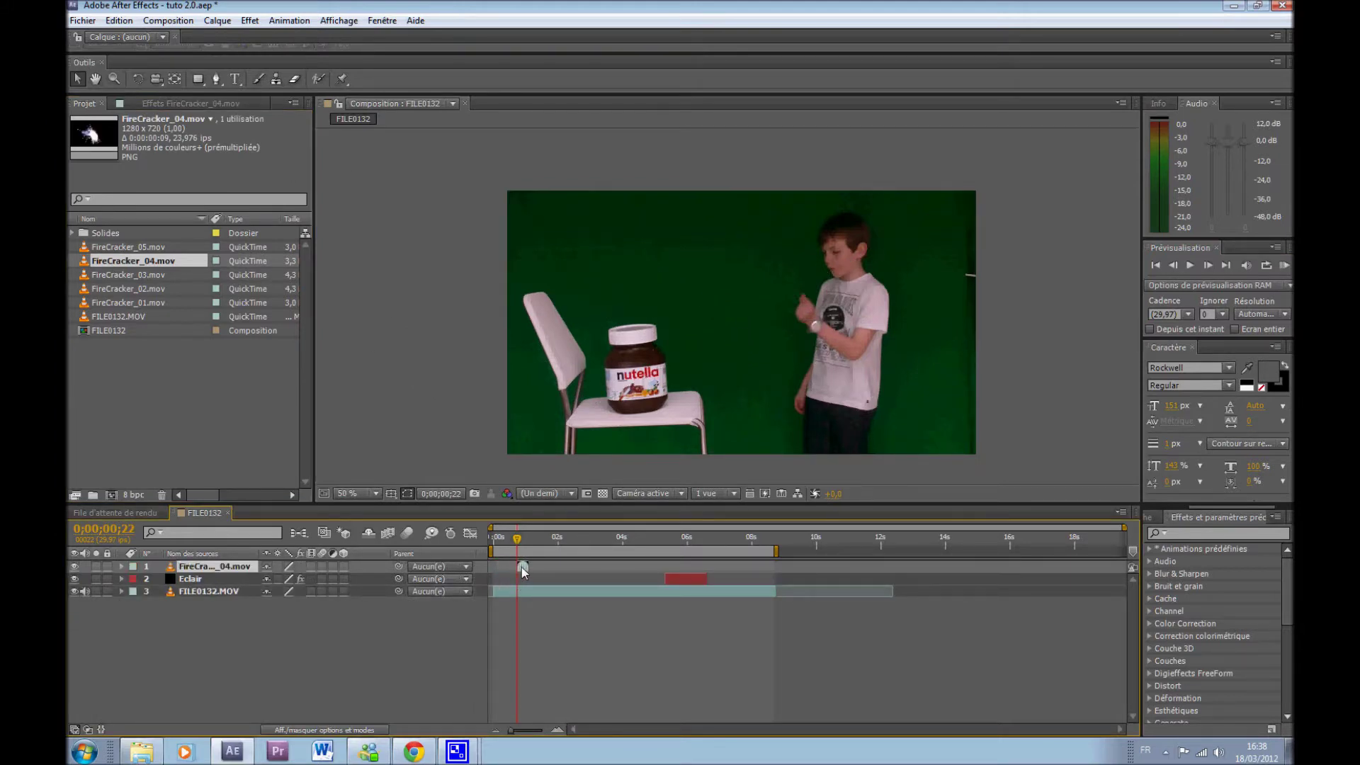
left_click_drag(510, 198, 773, 277)
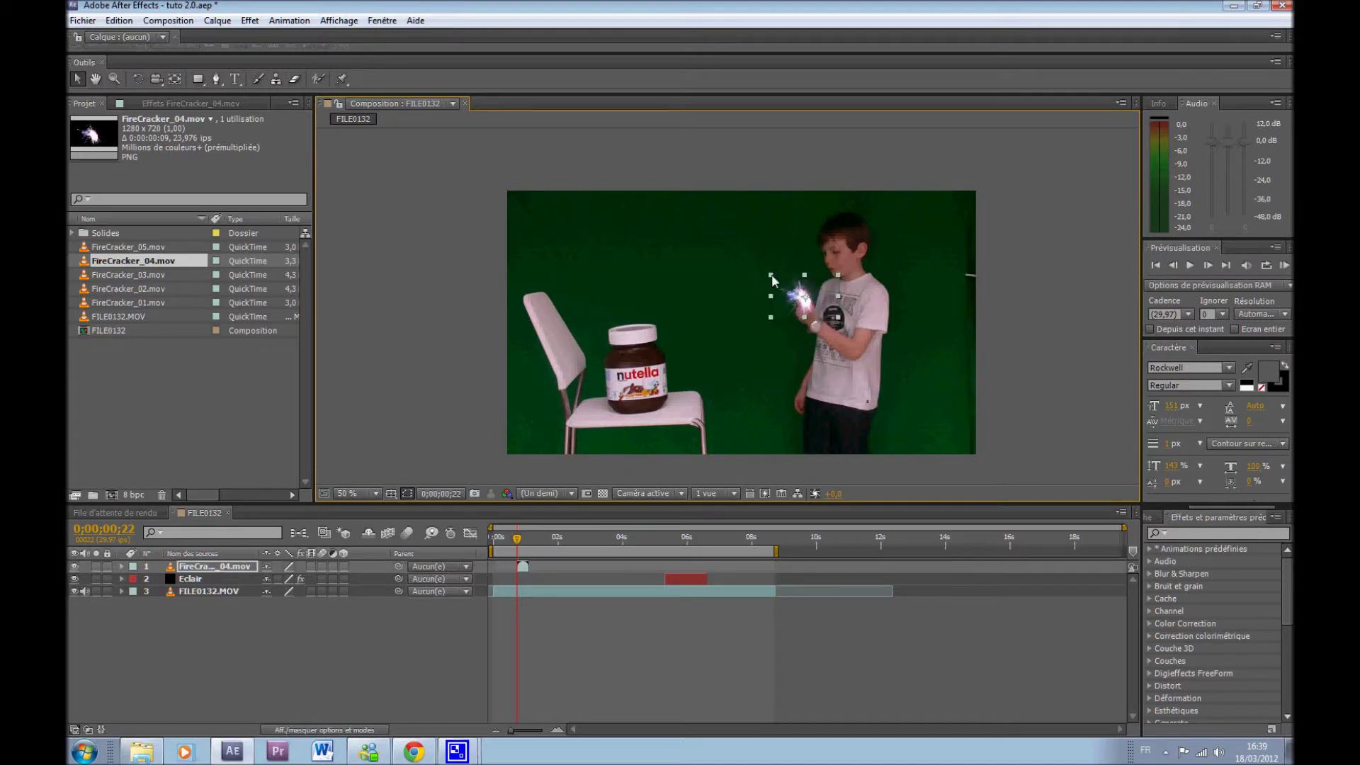
Add FireCracker_05.mov to the composition starting at 0;00;01;17, scaled down and placed over the boy's hand.
key("space")
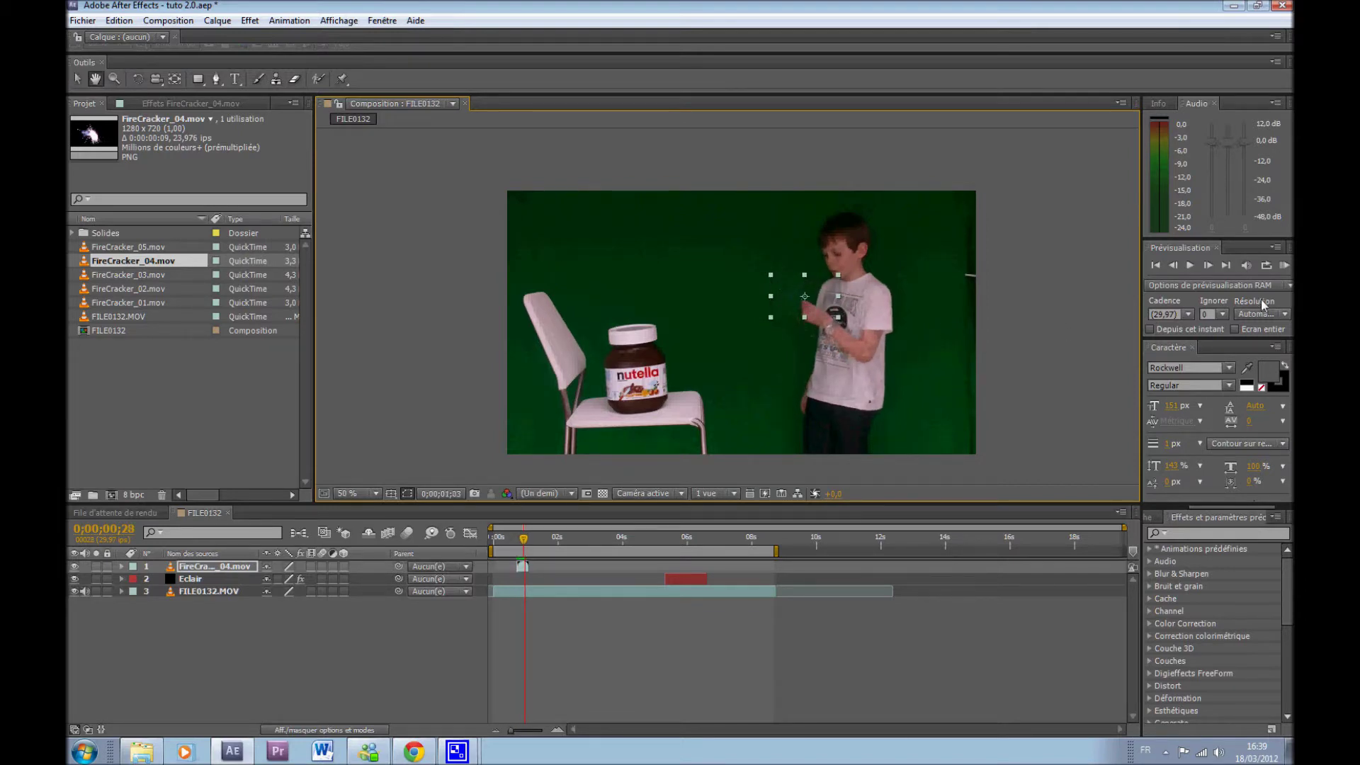
left_click(1173, 265)
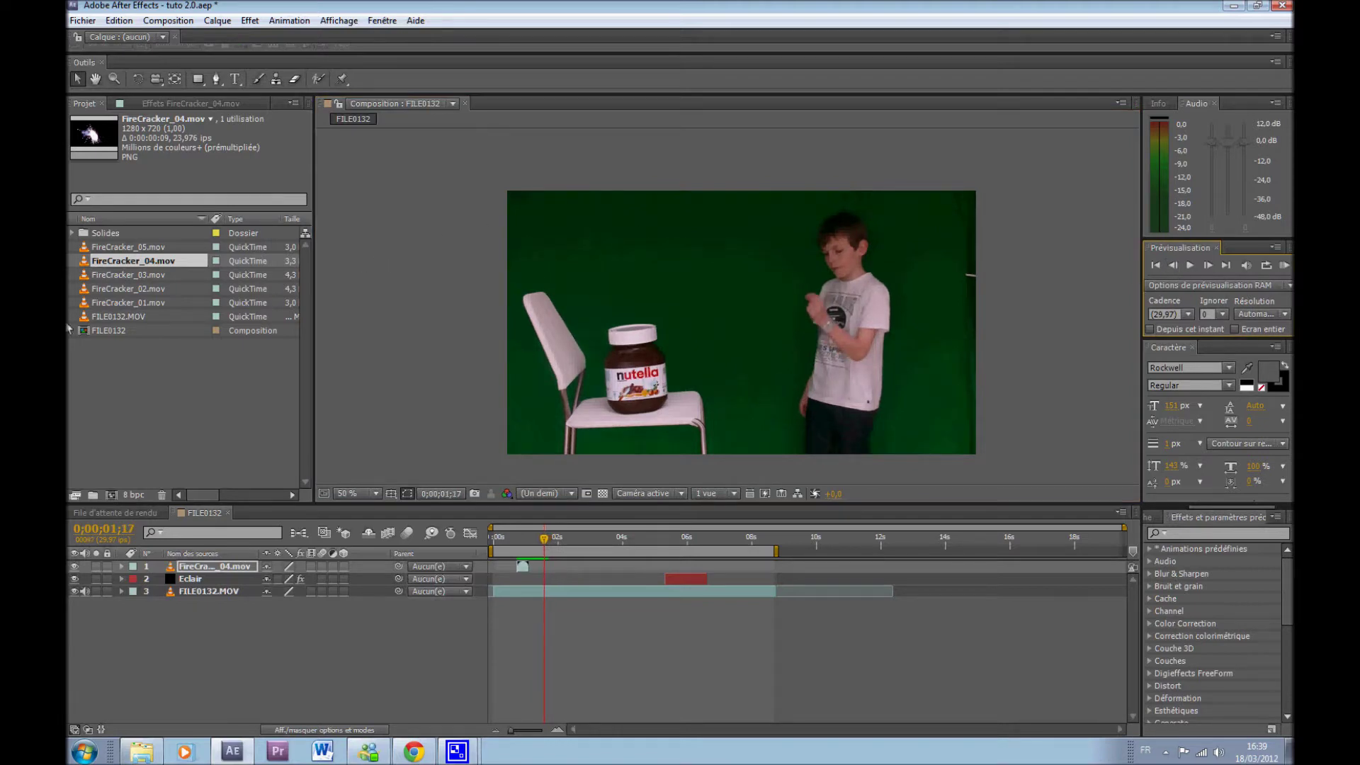
left_click_drag(144, 249, 734, 321)
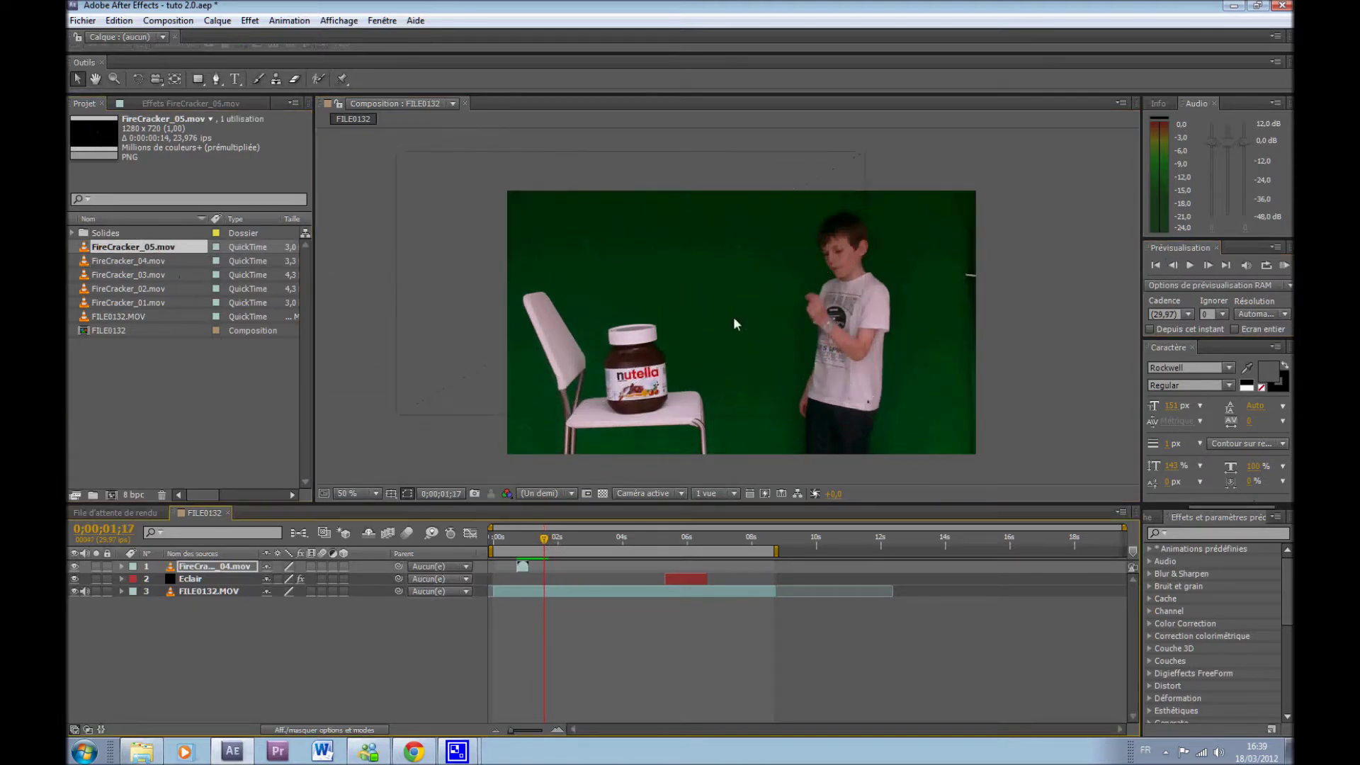
left_click_drag(507, 568, 557, 571)
left_click_drag(507, 191, 808, 300)
left_click(1074, 333)
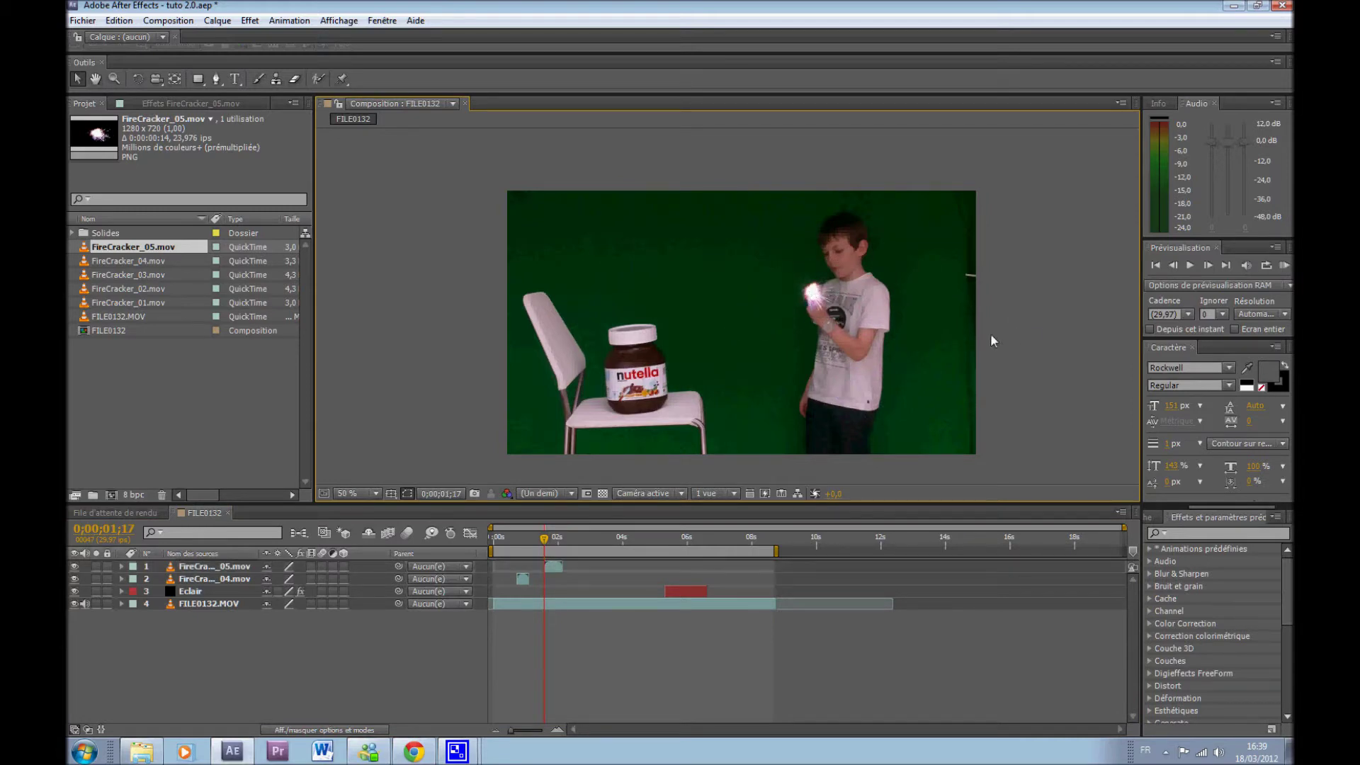
Add FireCracker_02.mov to the composition starting at 0;00;02;15, scaled down and placed over the boy's hand.
left_click(1214, 268)
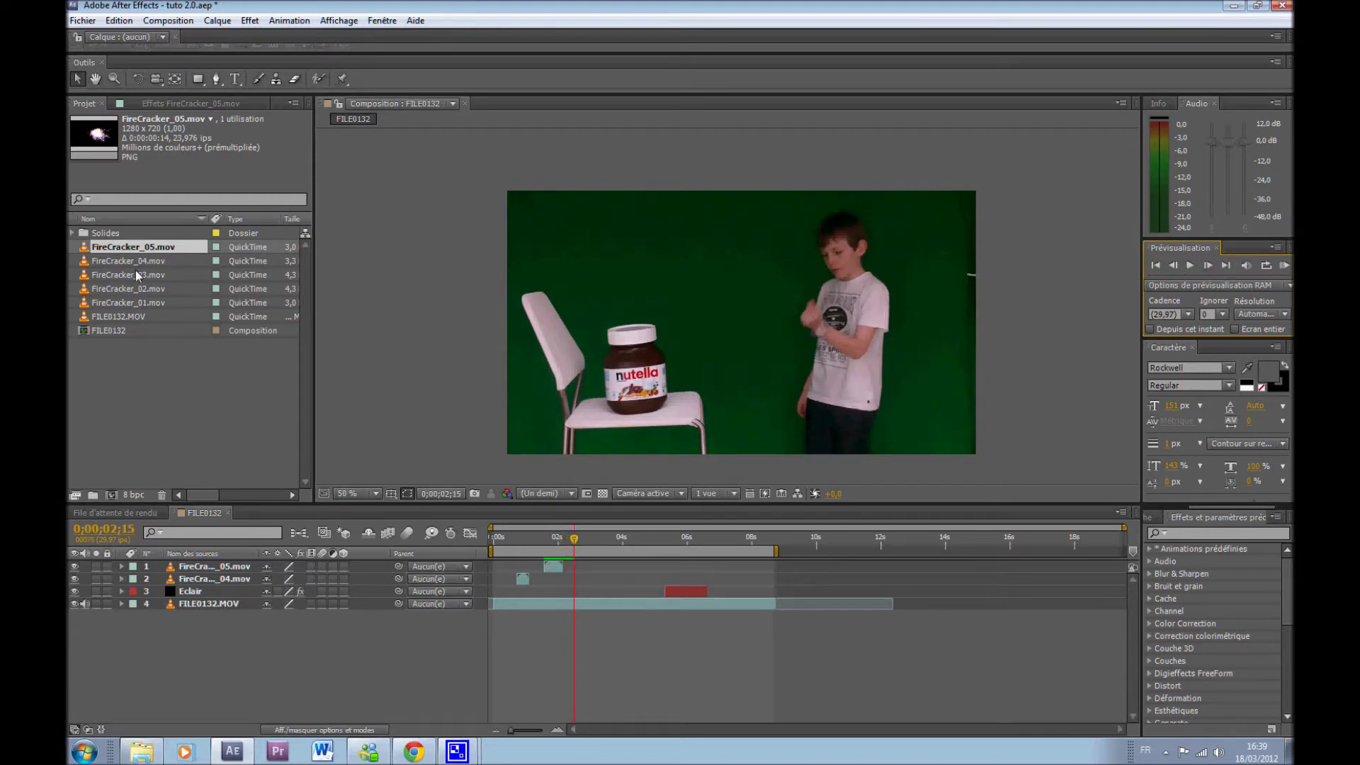
left_click_drag(131, 292, 747, 319)
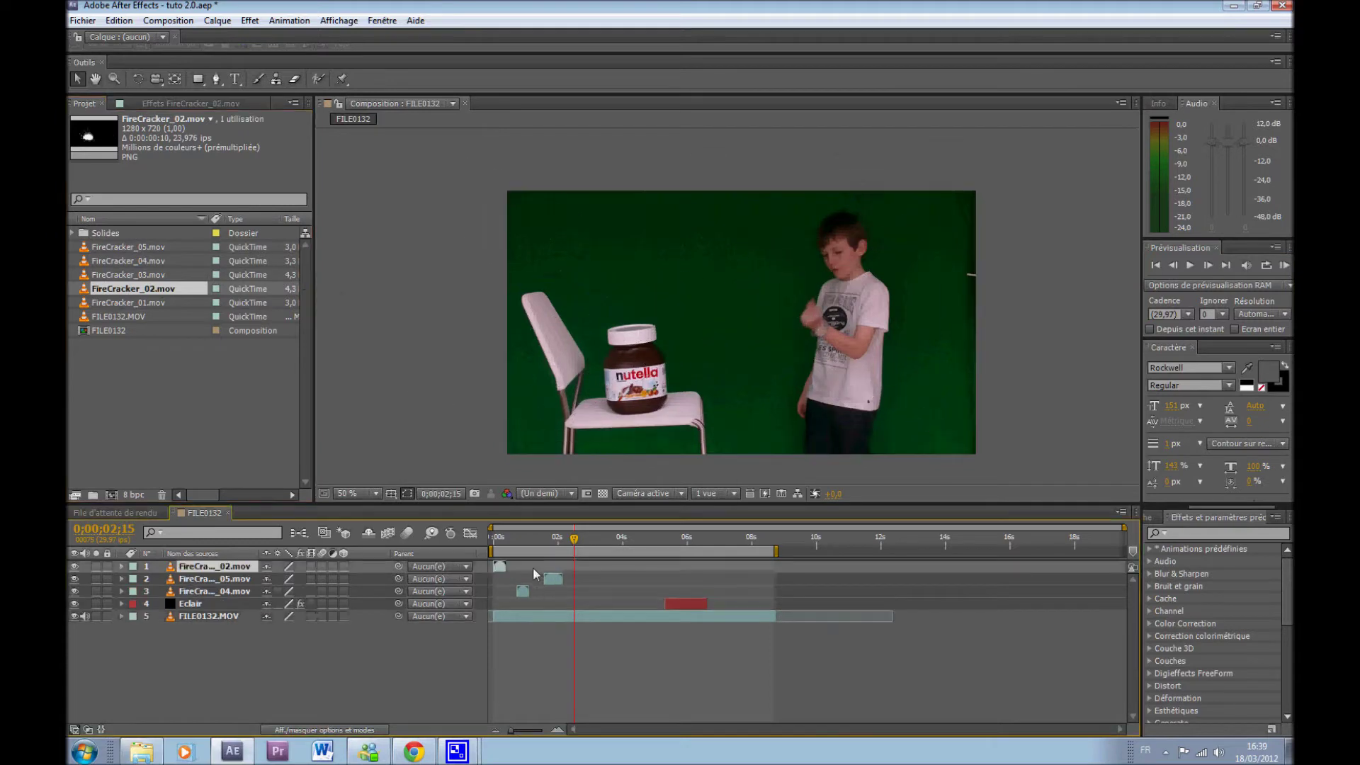
left_click_drag(504, 568, 553, 571)
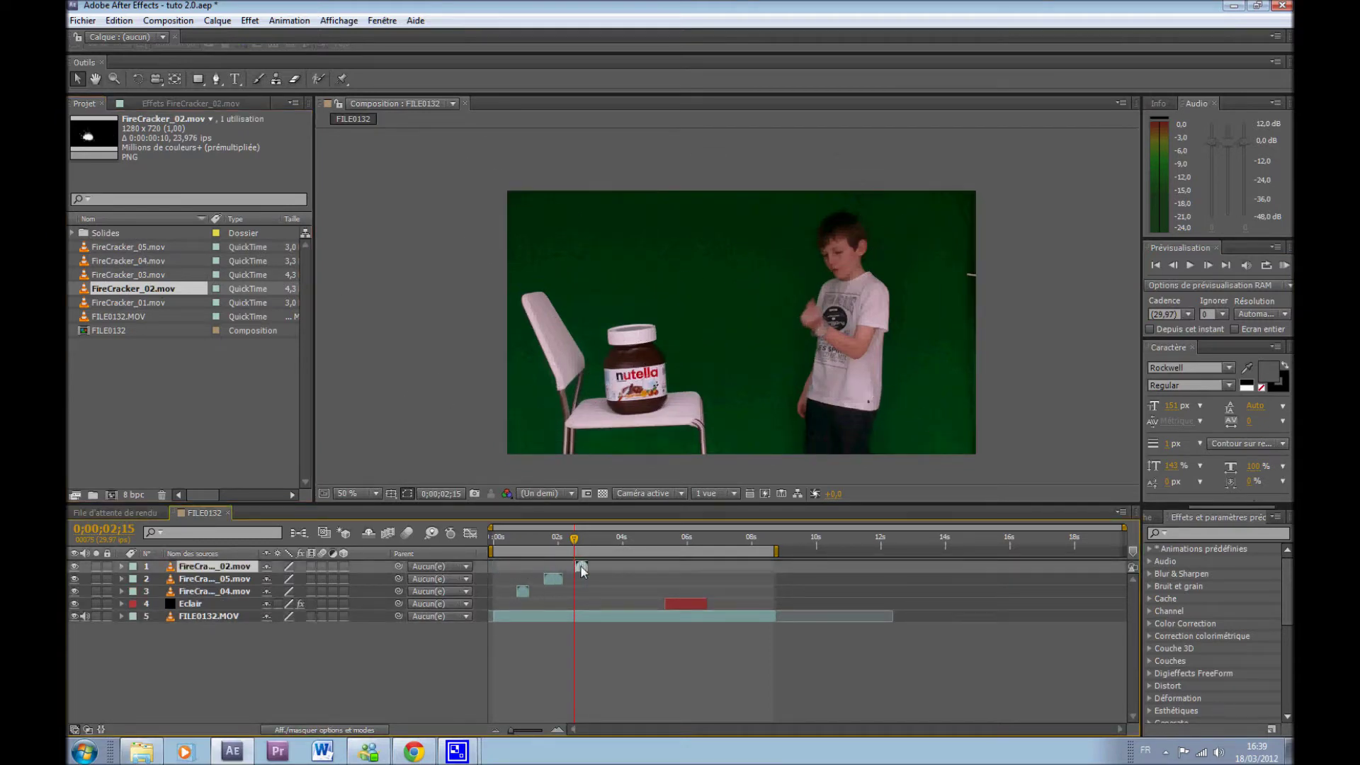
left_click_drag(648, 312, 799, 298)
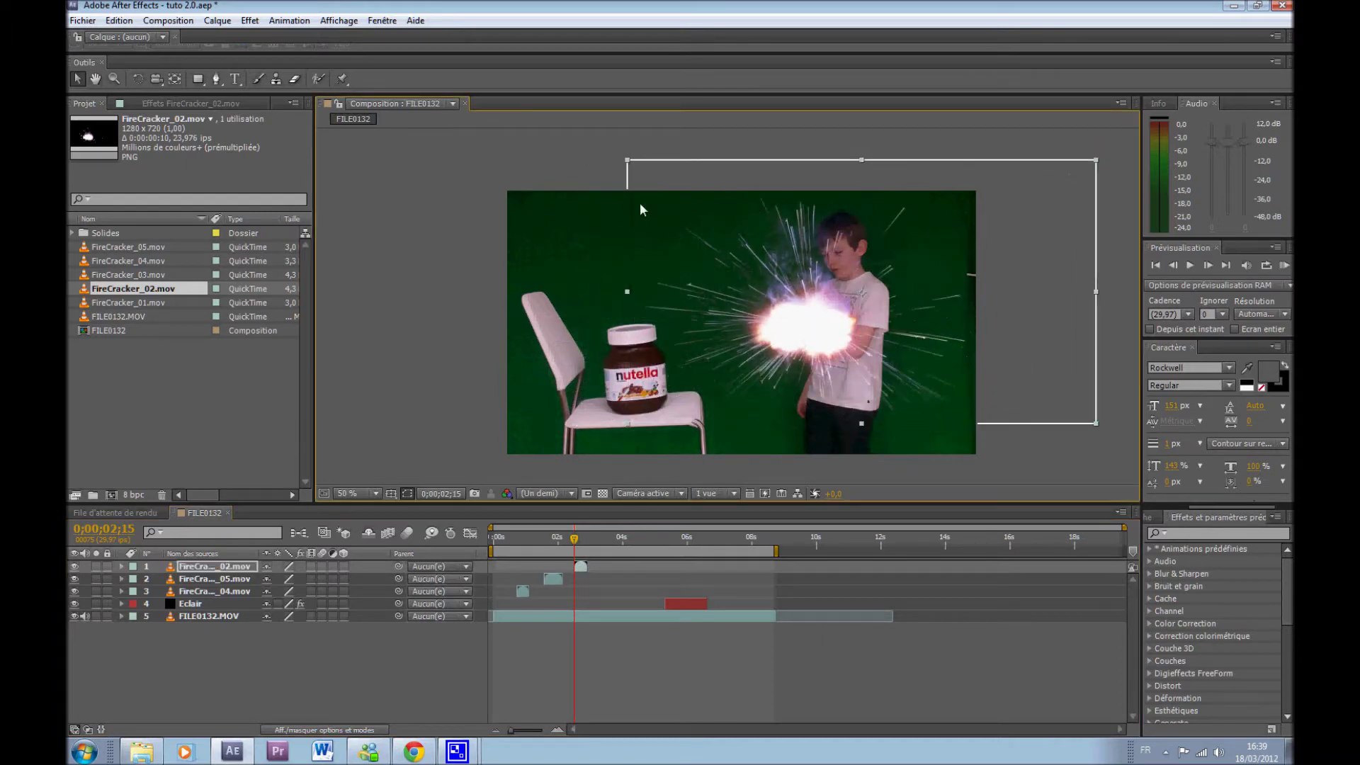
left_click_drag(628, 165, 814, 259)
left_click(811, 256)
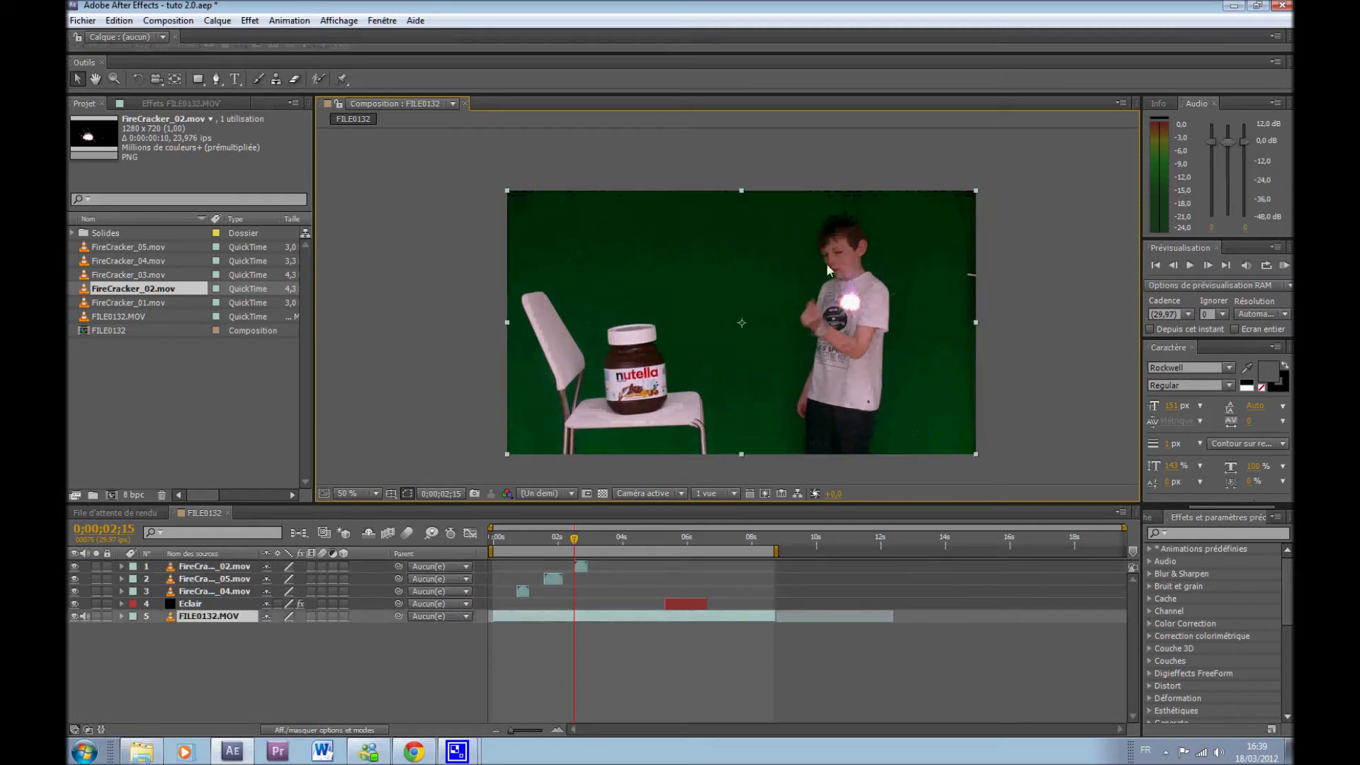
left_click(209, 592)
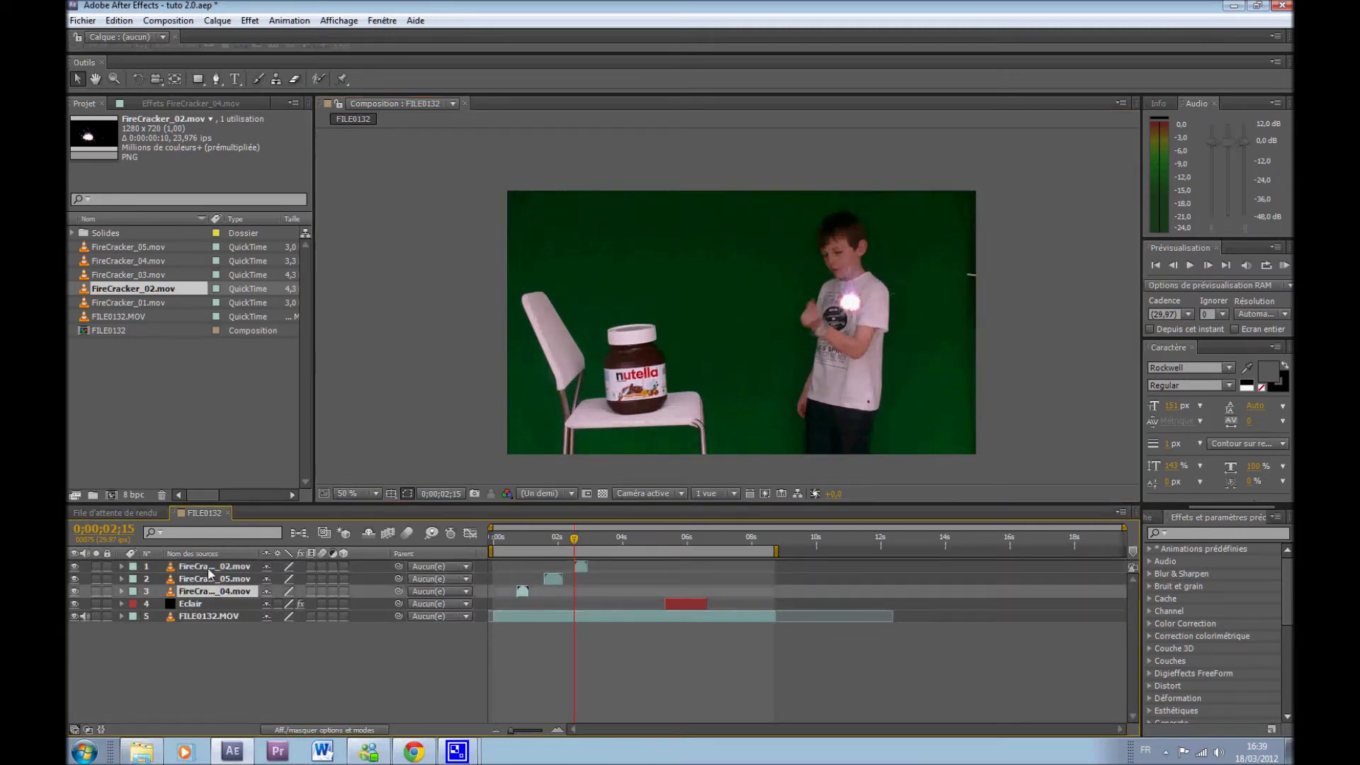
left_click(212, 567)
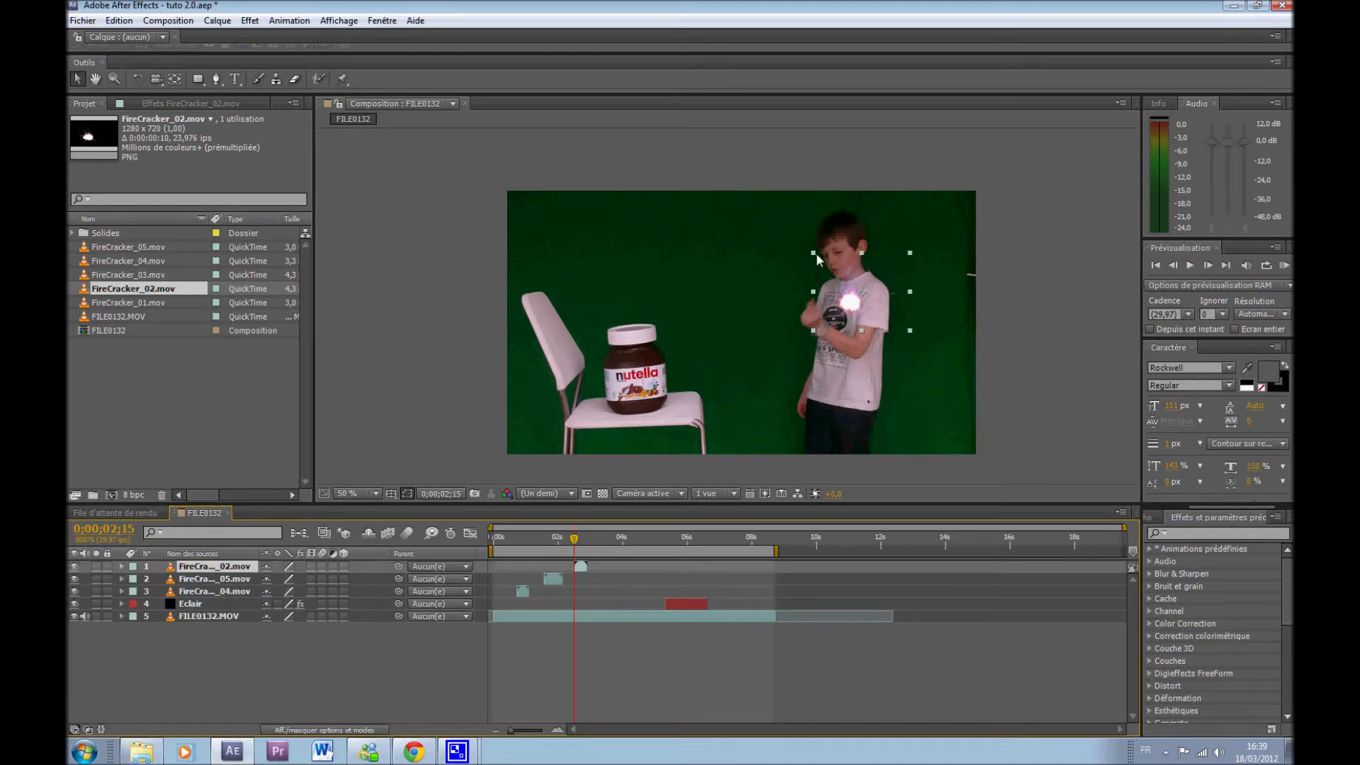
left_click_drag(817, 259, 783, 265)
Add FireCracker_01.mov to the composition starting at 0;00;03;15, scaled down and placed over the boy's fingers.
left_click(1207, 266)
left_click(1208, 266)
left_click(1207, 265)
left_click(1207, 266)
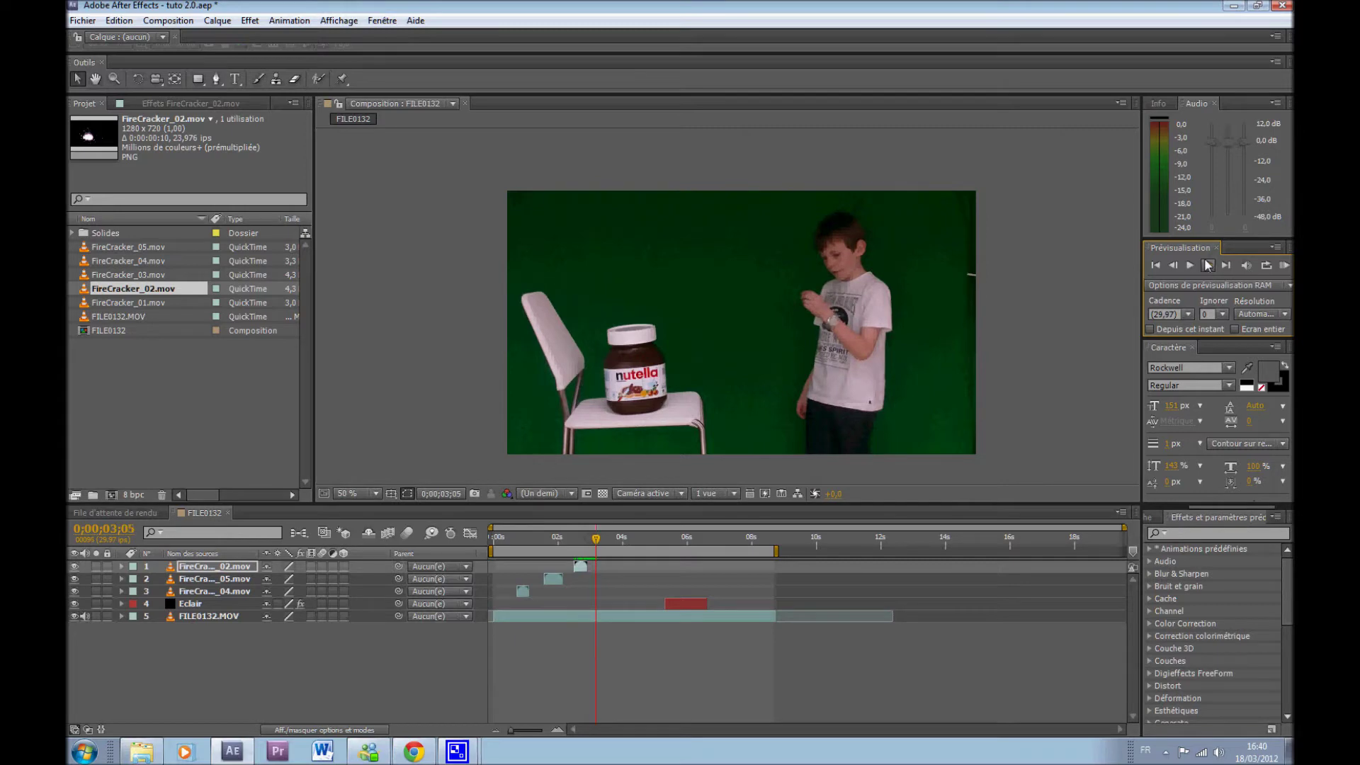
left_click(1208, 265)
left_click(1207, 265)
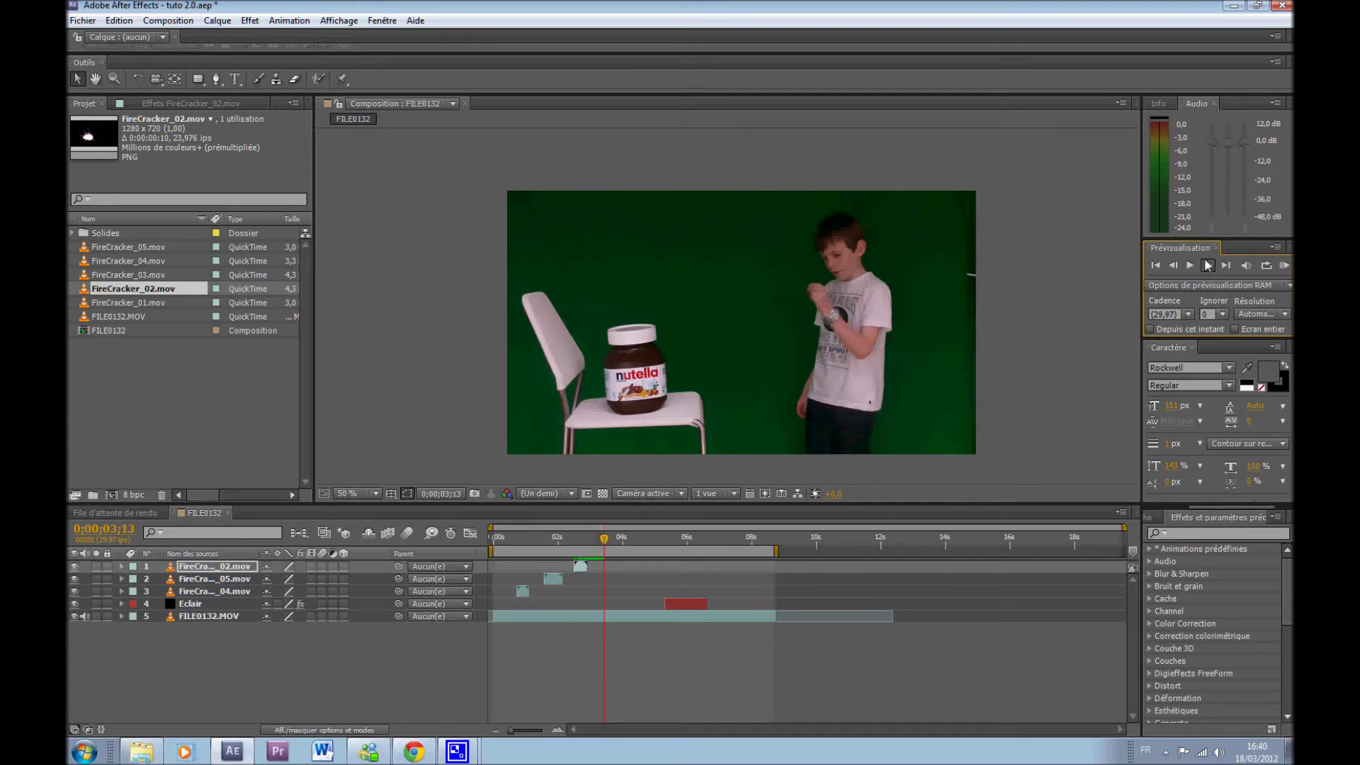
left_click(1207, 266)
left_click(1208, 266)
left_click_drag(135, 303, 741, 332)
left_click_drag(500, 567, 614, 566)
left_click_drag(597, 315, 698, 252)
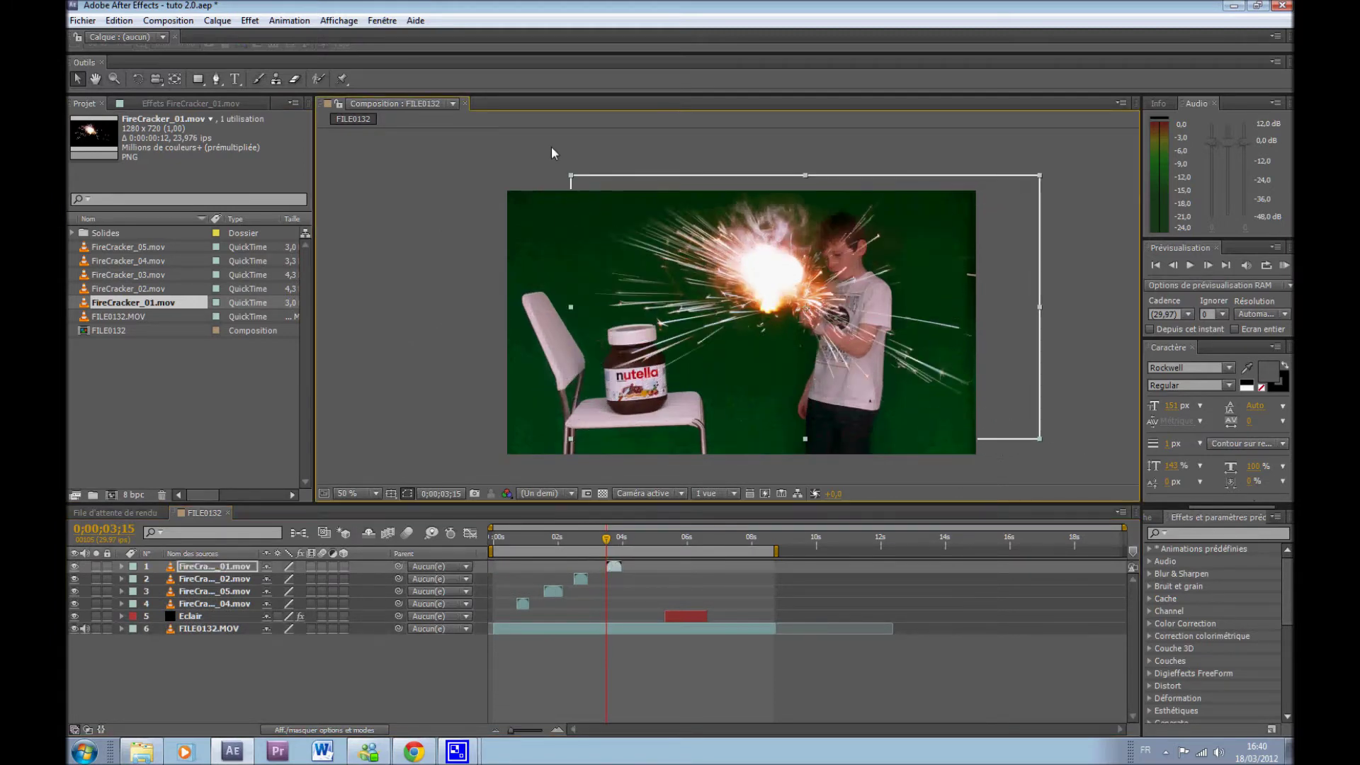
left_click_drag(572, 178, 814, 306)
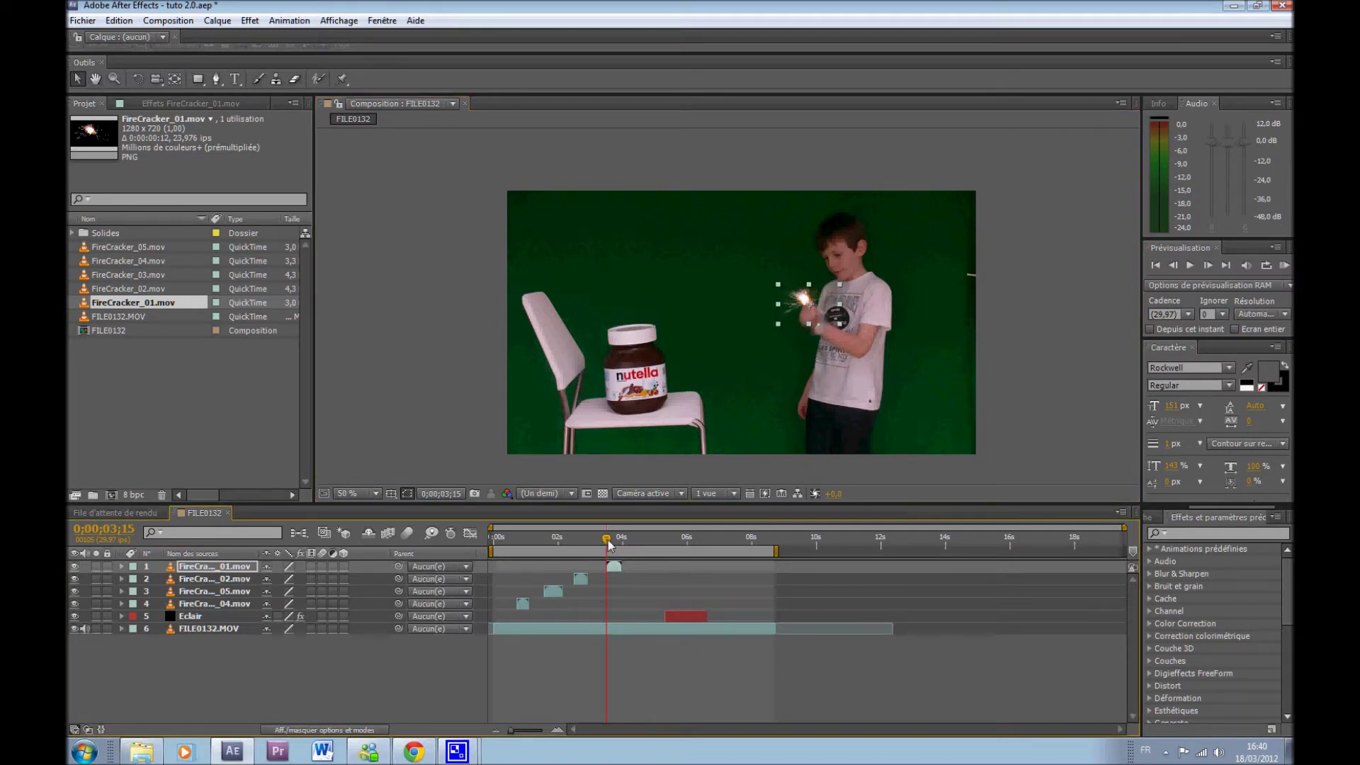
Play a RAM preview of the sparks and set the current time to 0;00;06;14, near the lightning's end.
key("KP_0")
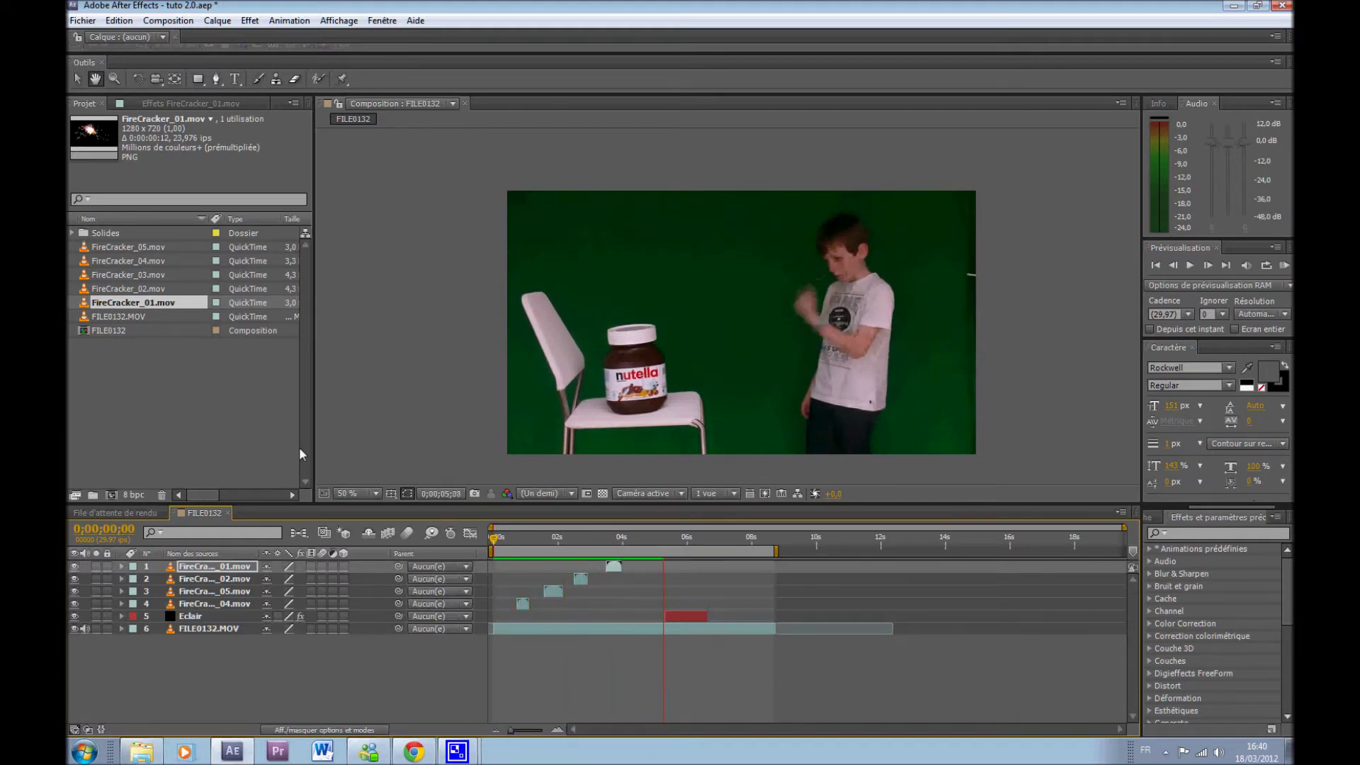
left_click_drag(705, 539, 703, 542)
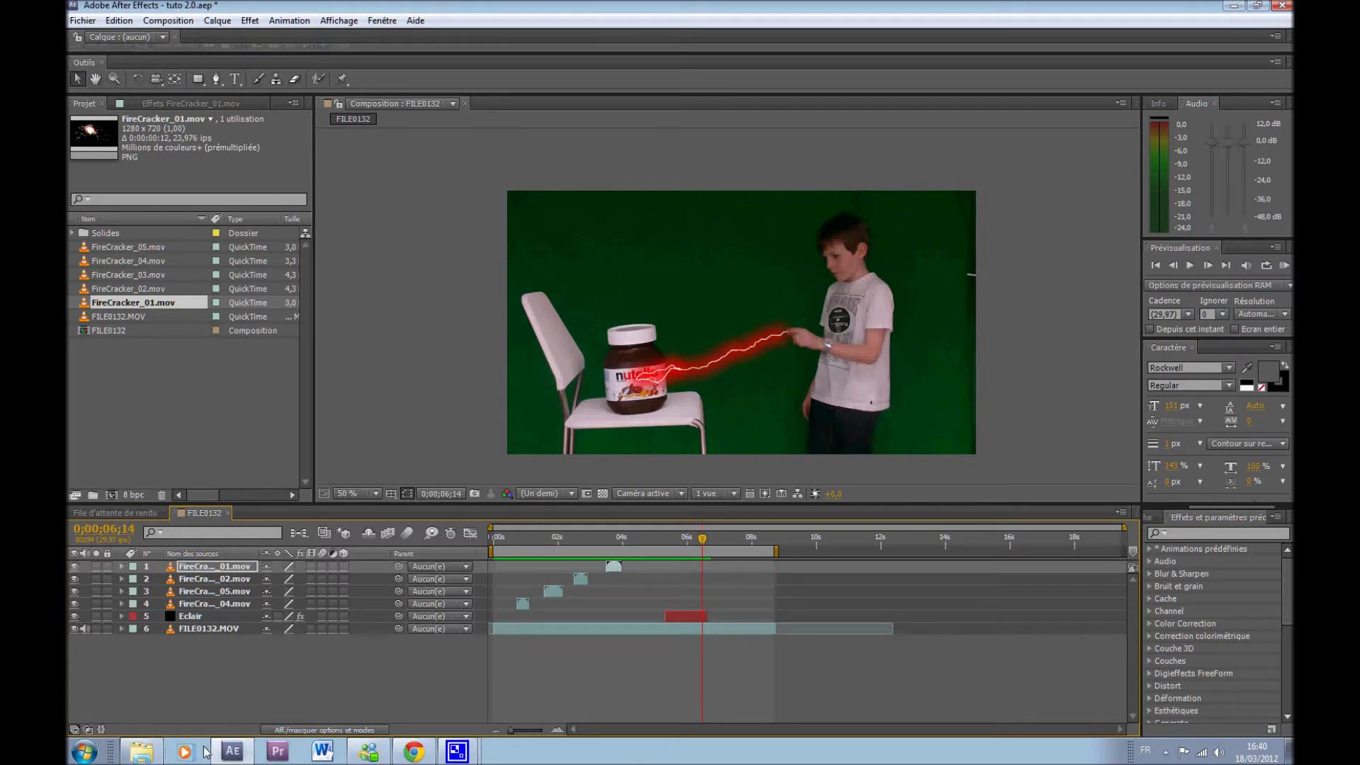
Preview the Explosion_08 clip from the Copilot\Video_Thumbnails\08. Explosions folder and close the media player.
left_click(141, 751)
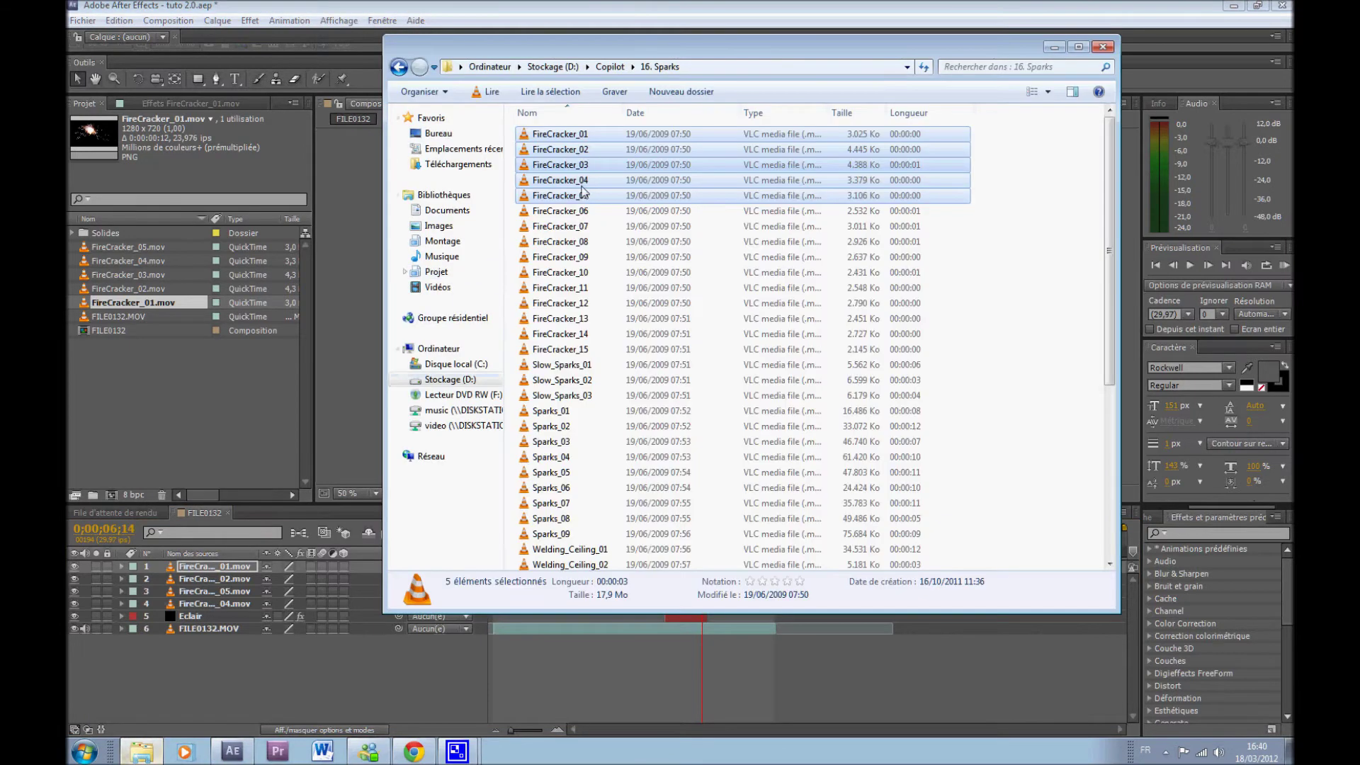
left_click(399, 67)
double_click(573, 494)
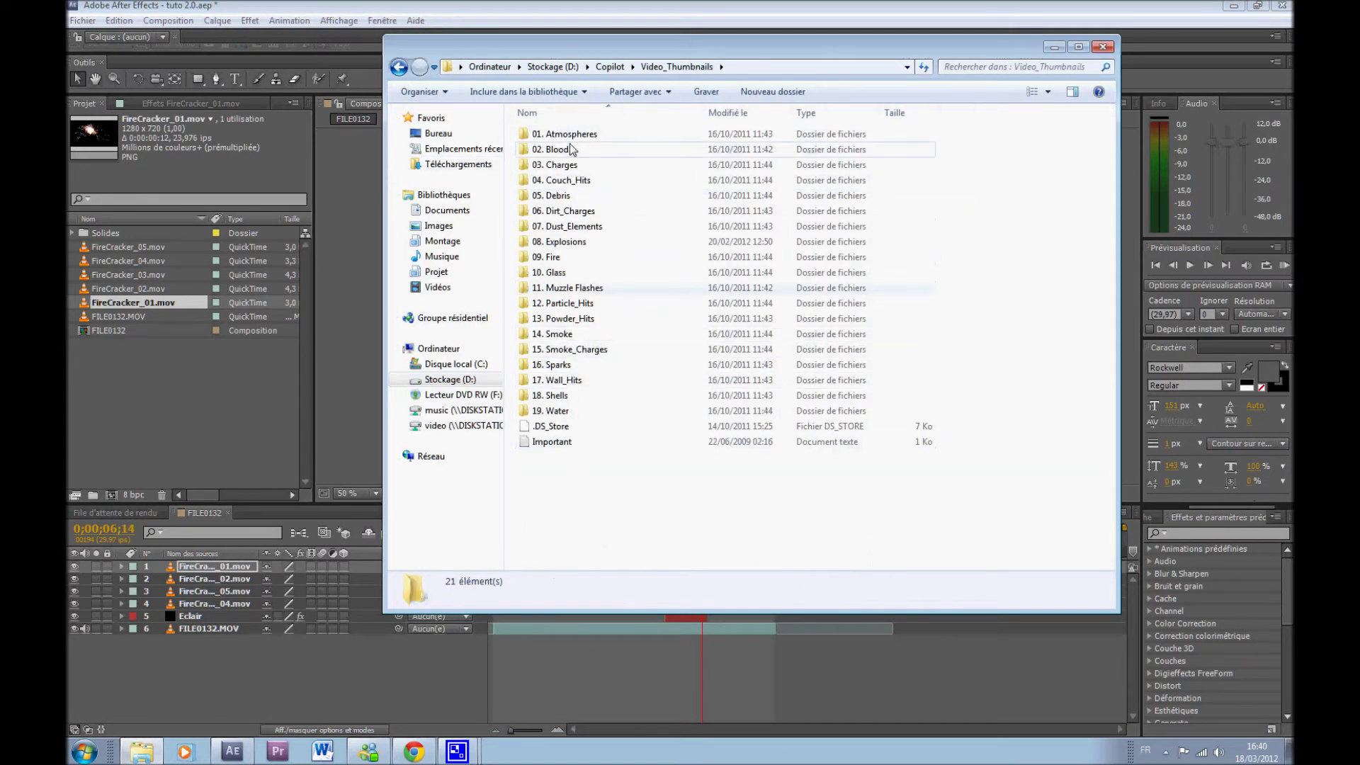
double_click(561, 242)
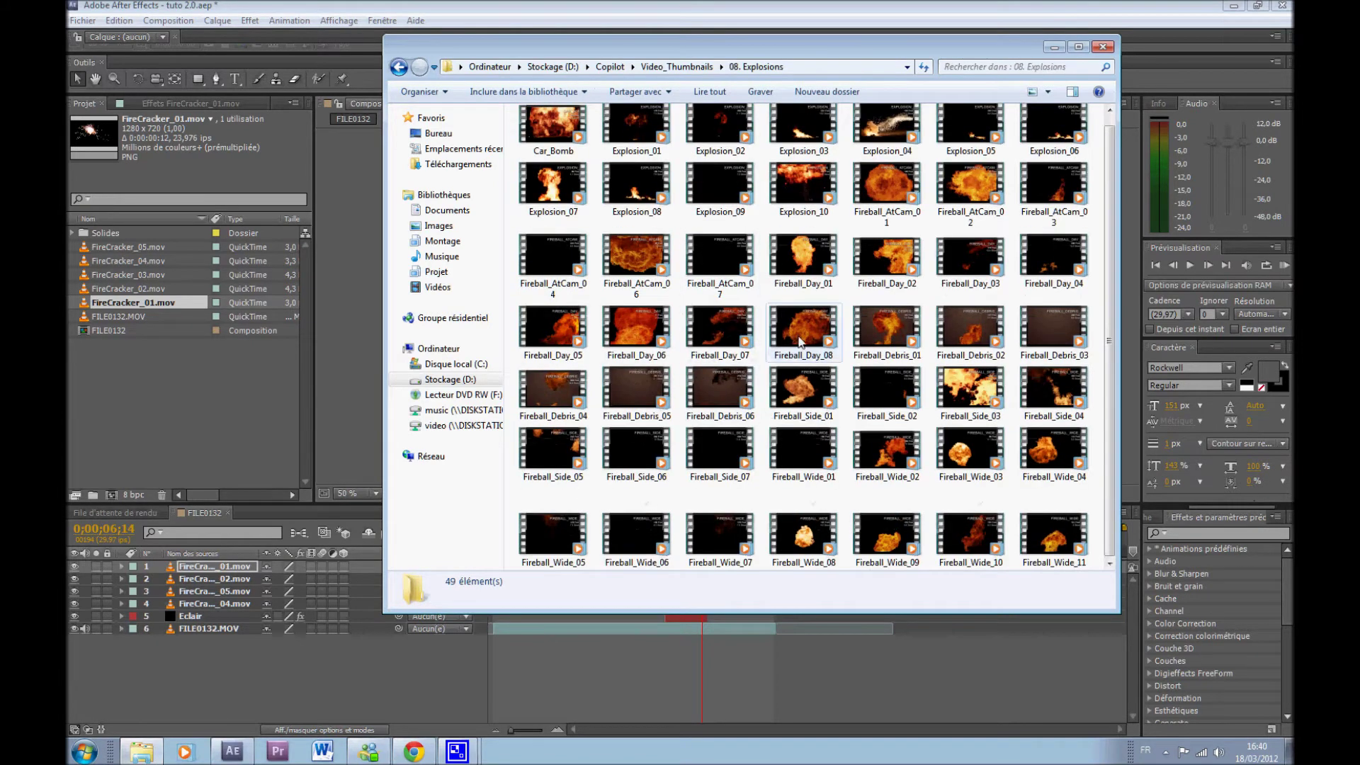
left_click(665, 171)
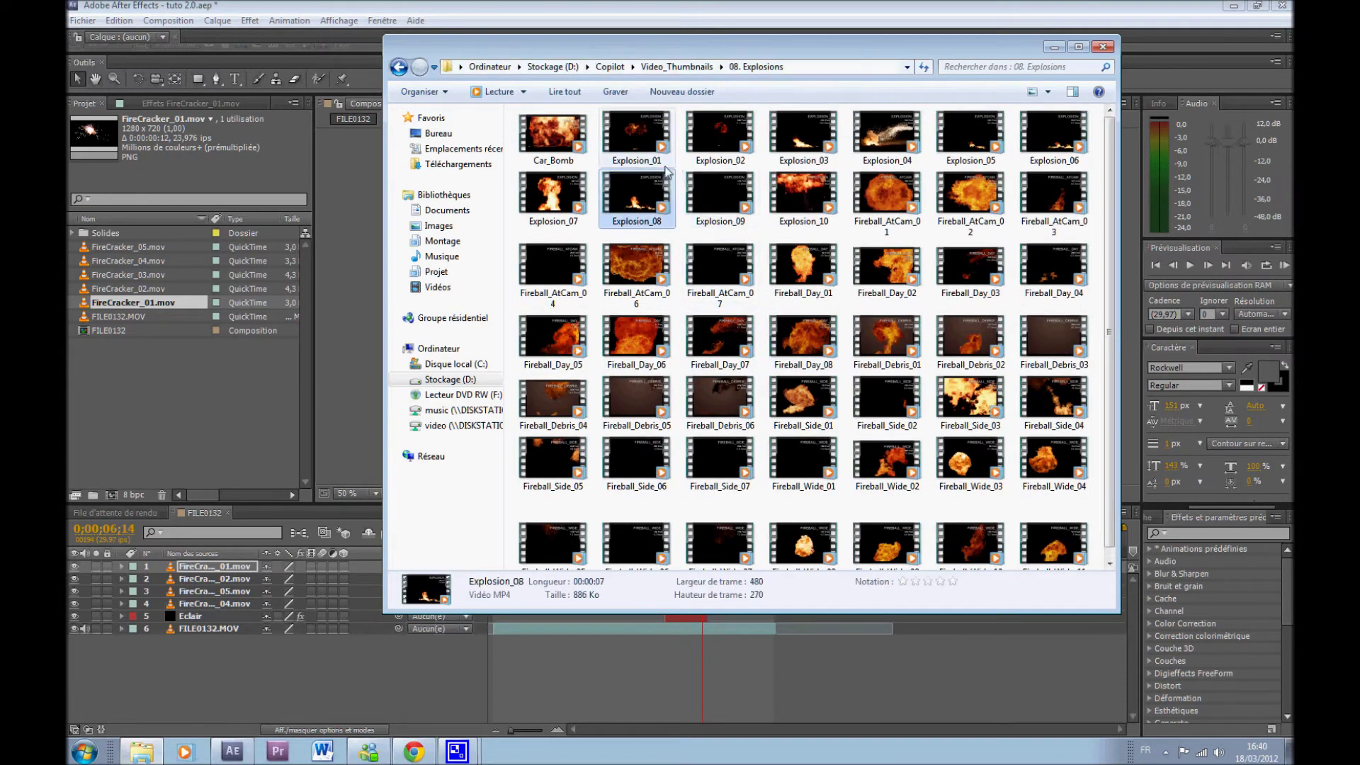
double_click(648, 184)
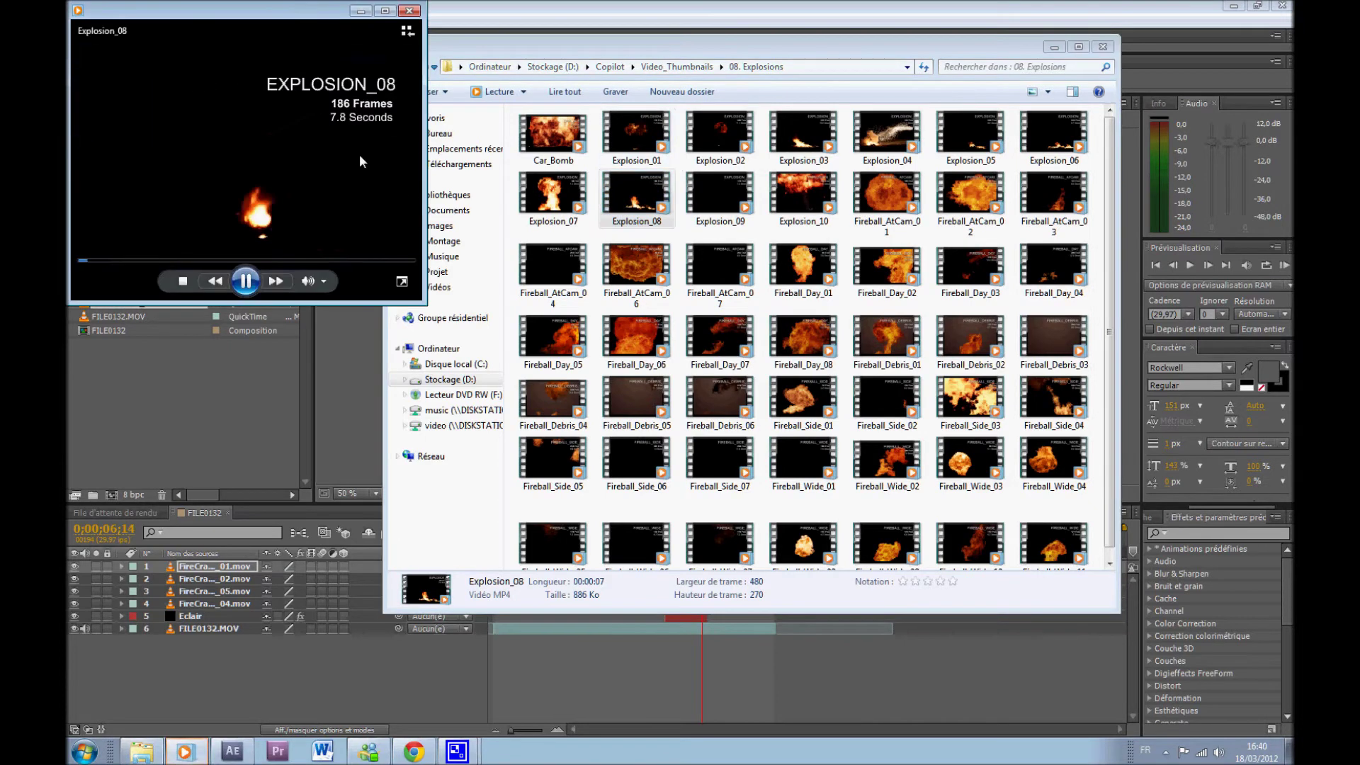
left_click(410, 10)
Import Explosion_08.mov from the Copilot\08. Explosions folder and add it to the composition starting at 0;00;06;14.
left_click(610, 67)
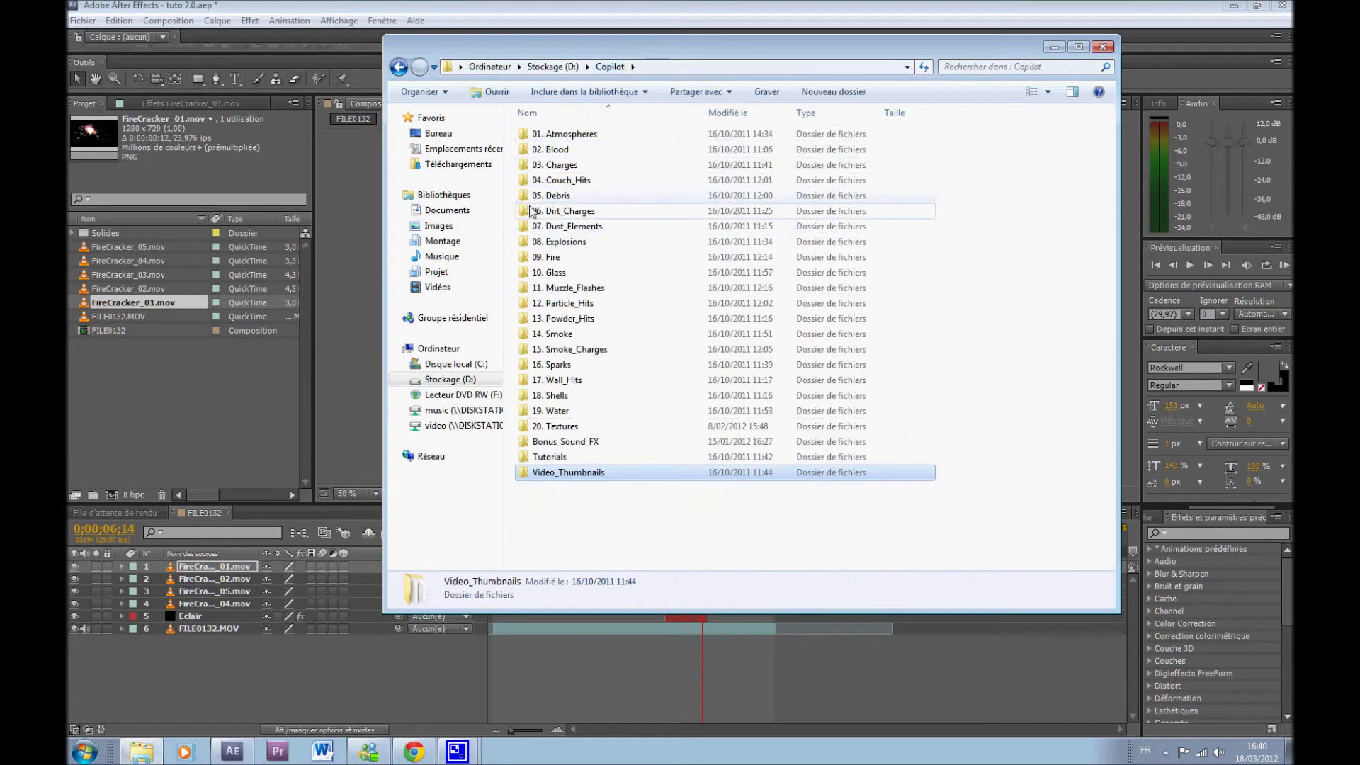
double_click(575, 241)
left_click_drag(566, 256, 249, 372)
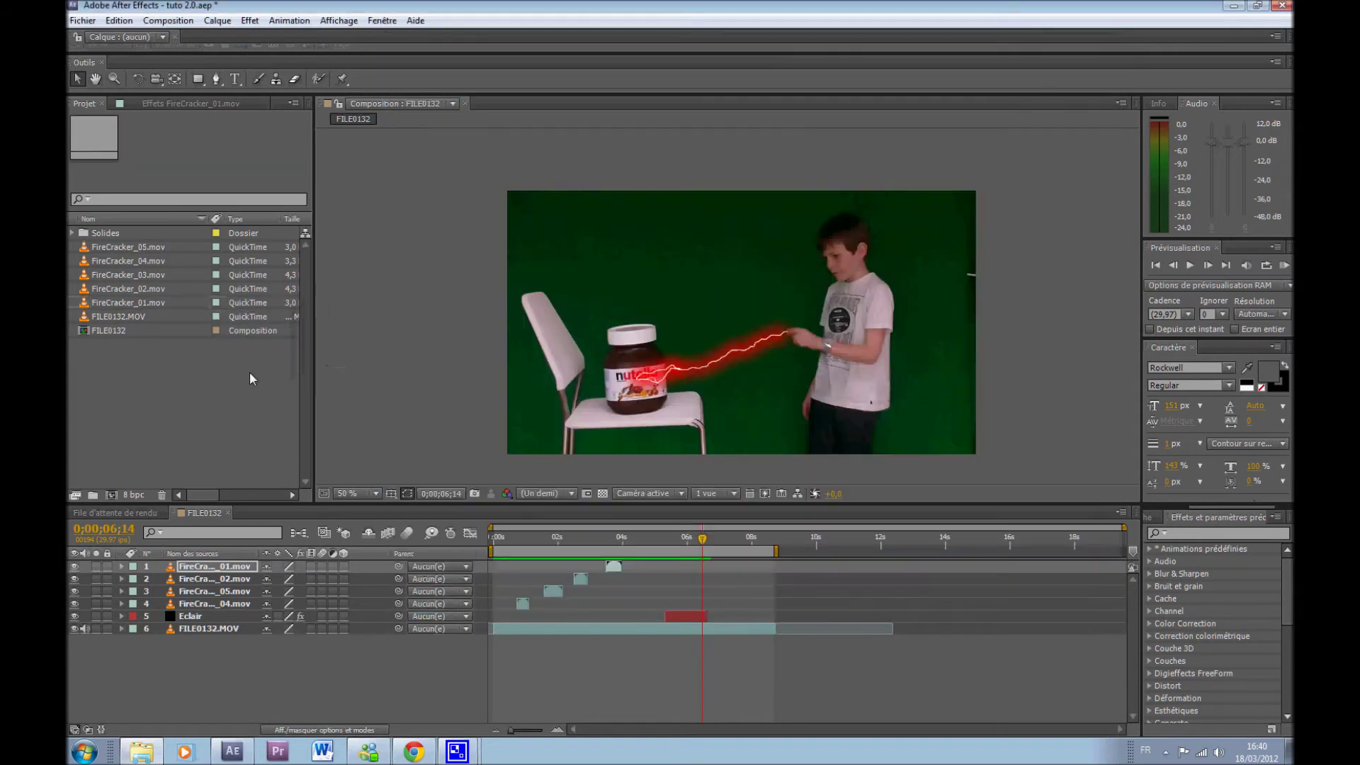
left_click_drag(142, 347, 744, 324)
left_click_drag(577, 565, 782, 553)
At 0;00;06;19, scale the explosion clip down, place it over the Nutella jar on the chair, and preview it.
left_click(1207, 268)
left_click(1207, 268)
left_click(1207, 267)
left_click(1207, 268)
left_click(1207, 268)
left_click_drag(794, 332, 677, 303)
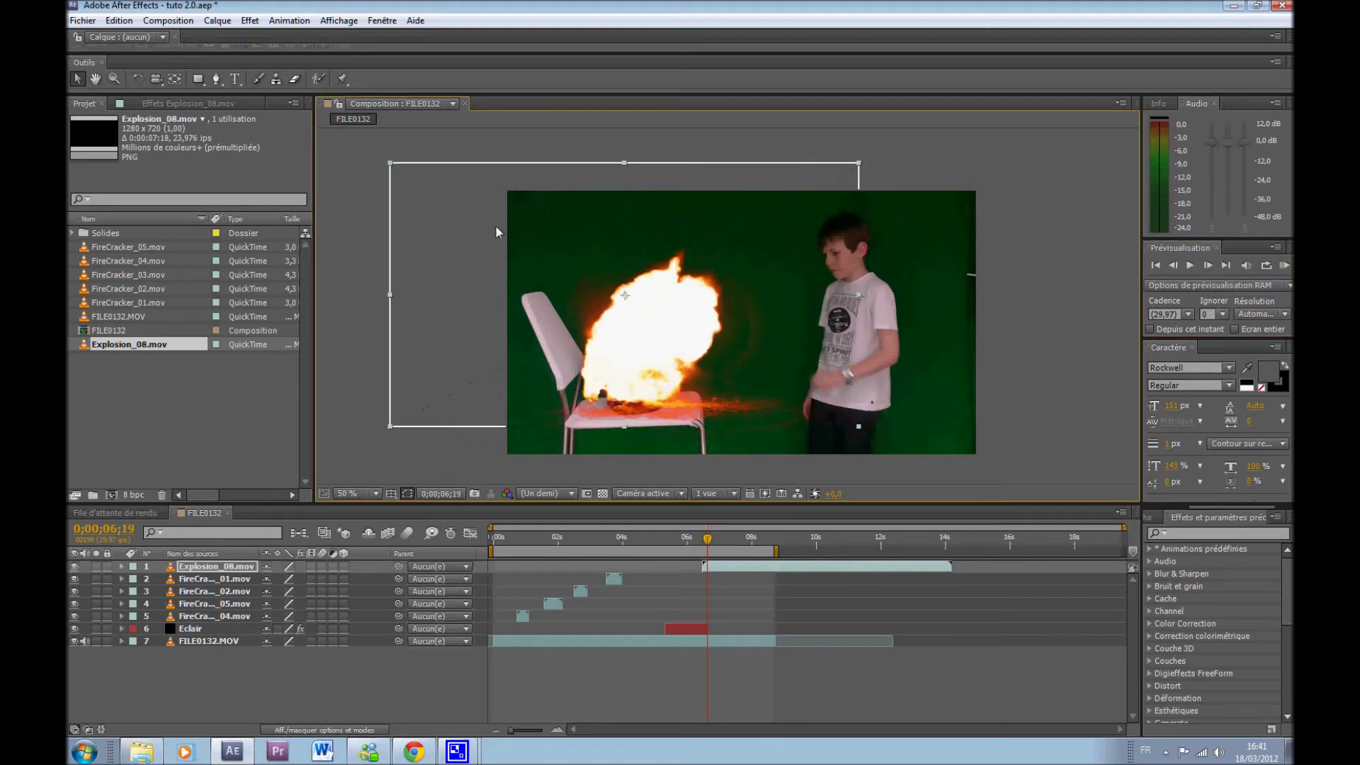
left_click_drag(392, 167, 510, 212)
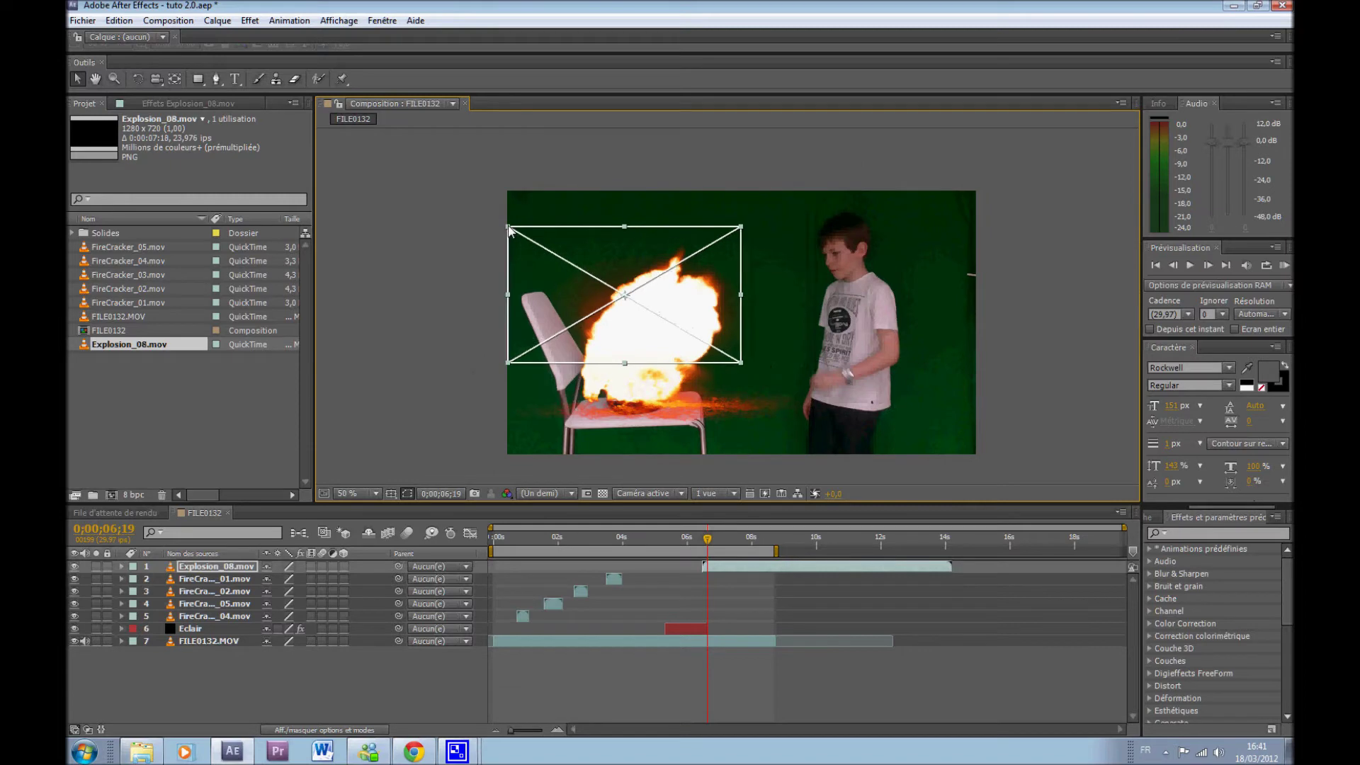
left_click_drag(576, 279, 578, 341)
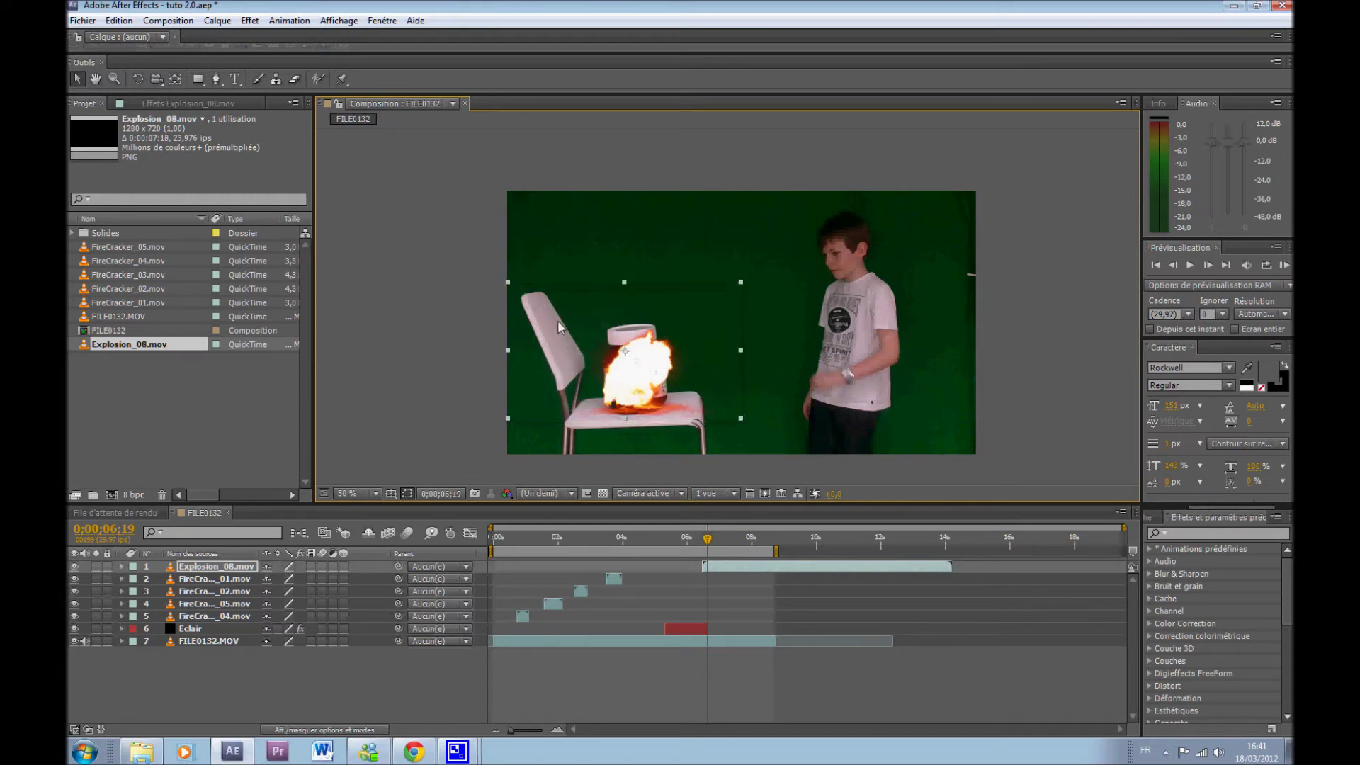
left_click_drag(507, 287, 487, 274)
left_click_drag(589, 350, 589, 348)
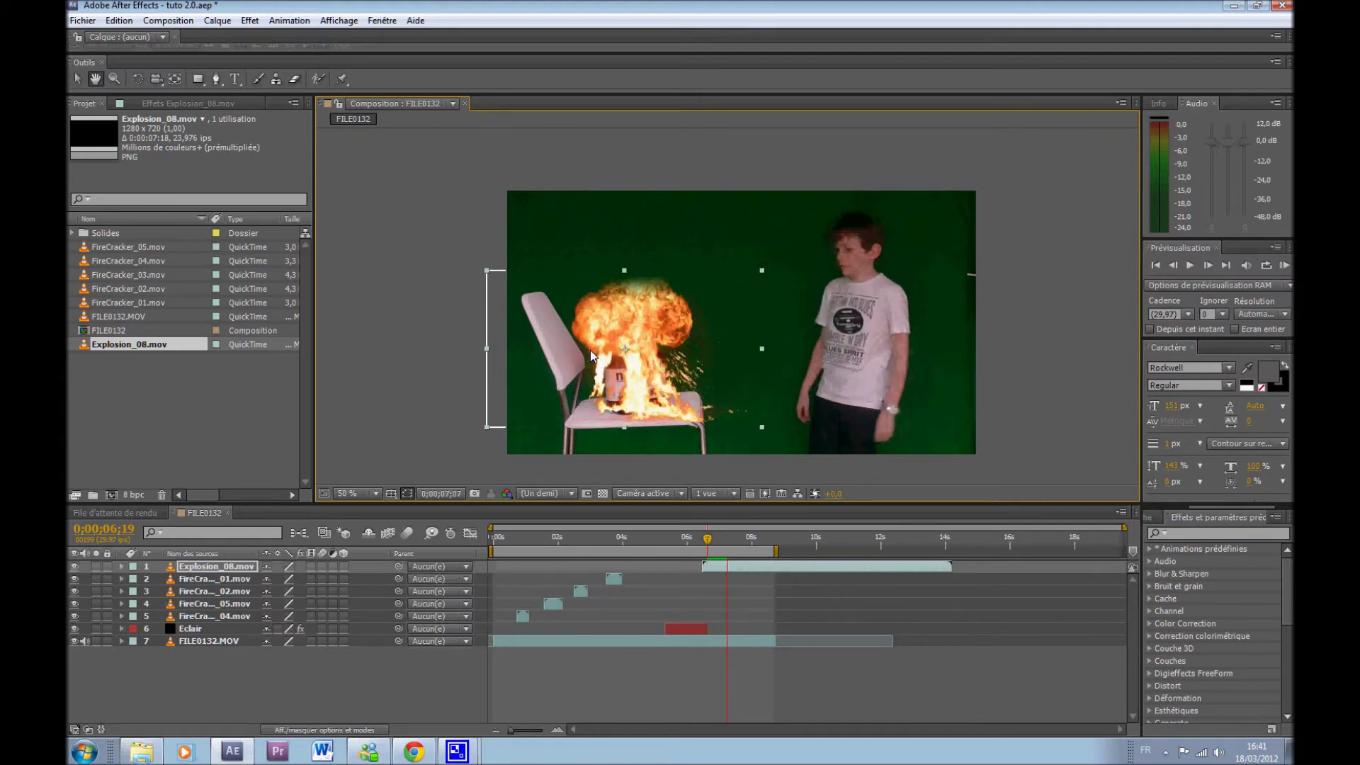
left_click(352, 387)
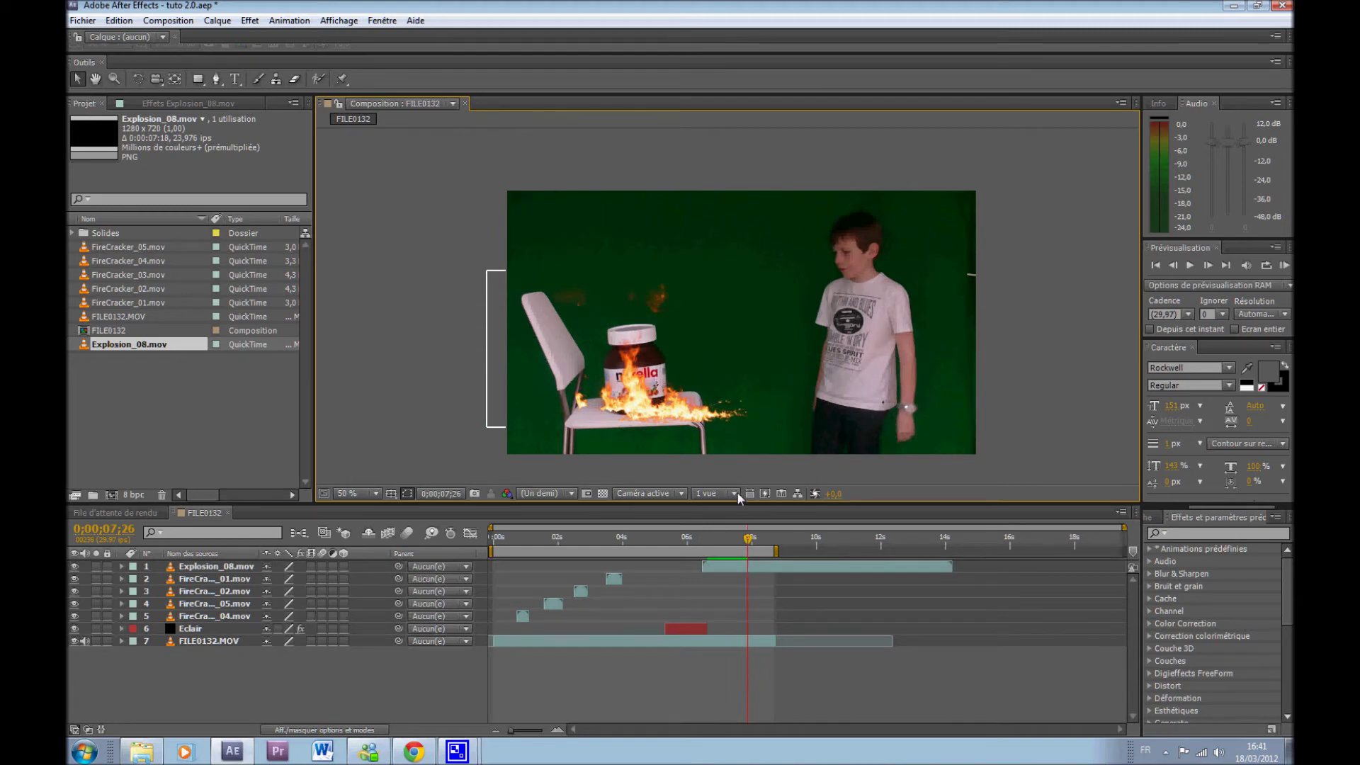
Duplicate the FILE0132.MOV layer twice and move the Explosion_08.mov layer directly above the bottommost FILE0132.MOV copy.
left_click(206, 640)
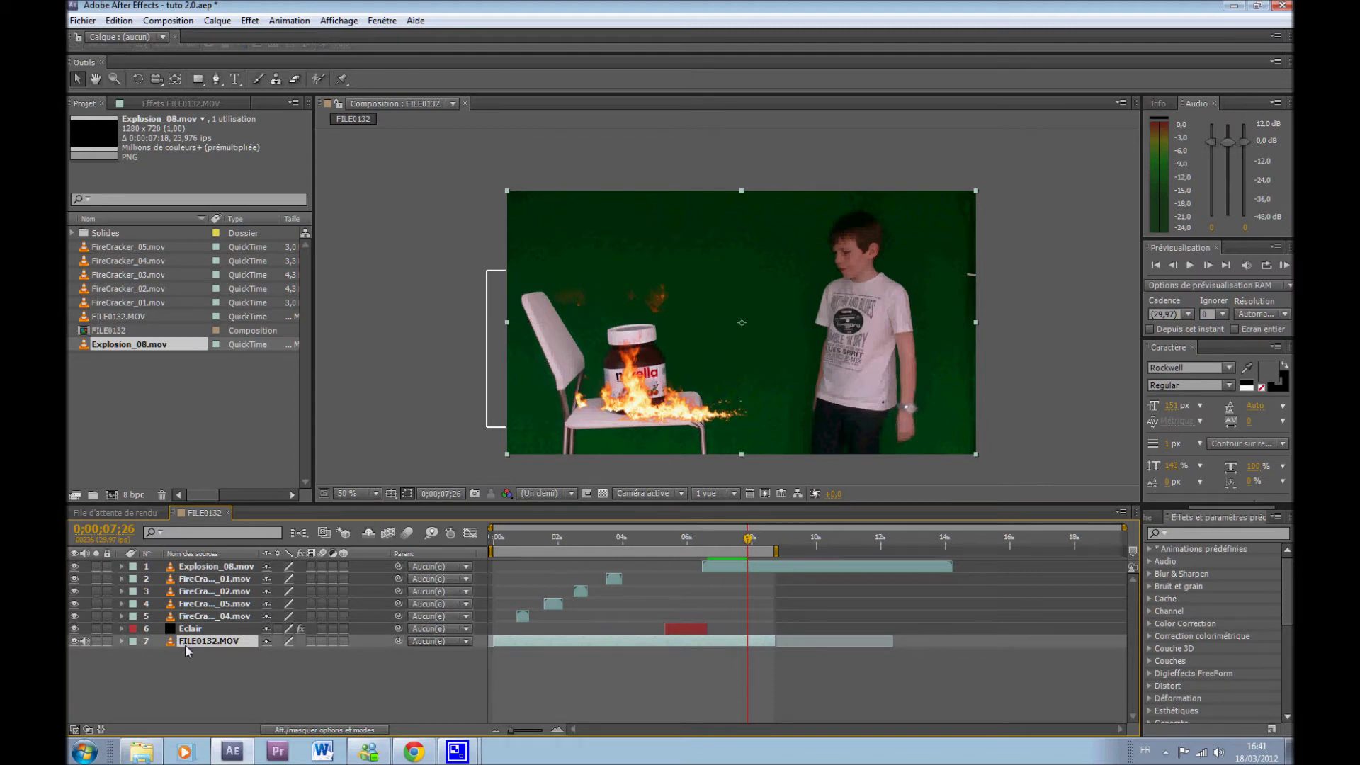
key("ctrl+d")
key("ctrl+d")
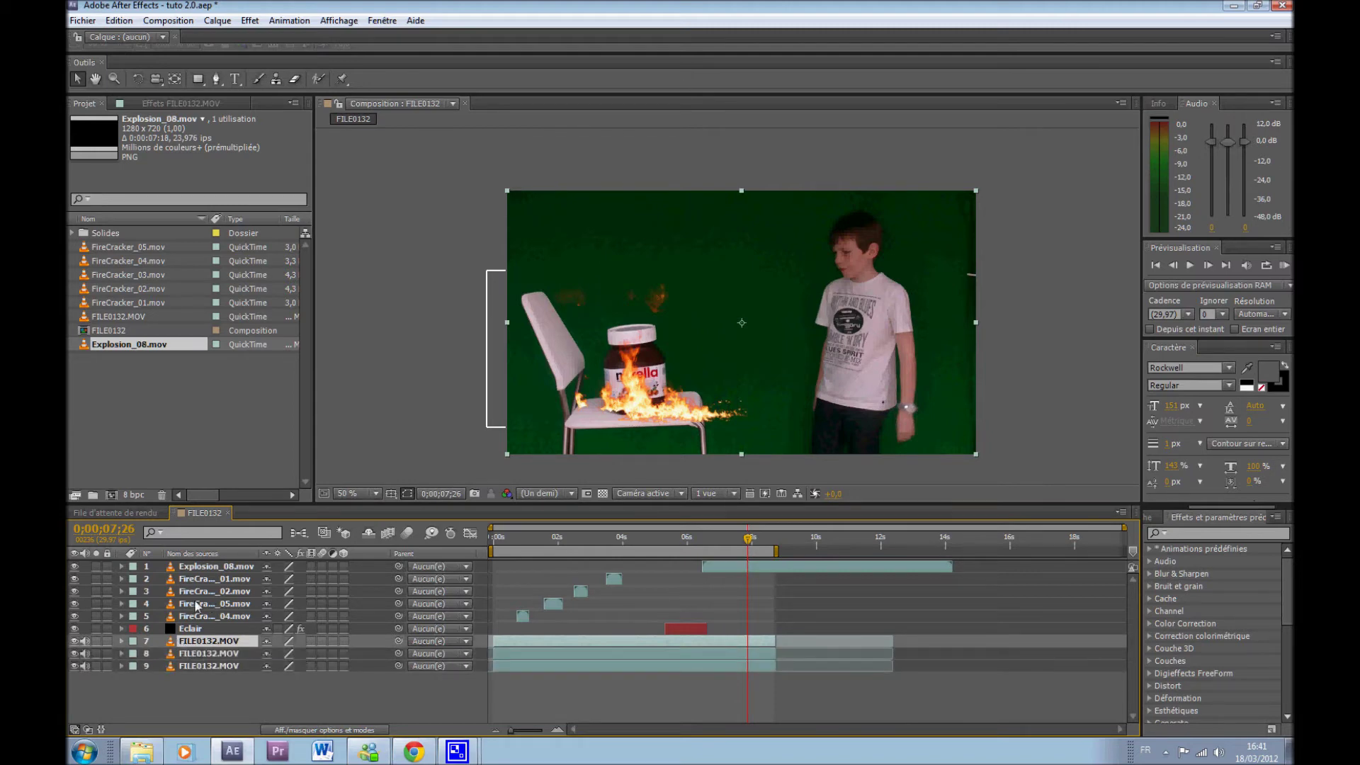
left_click(219, 566)
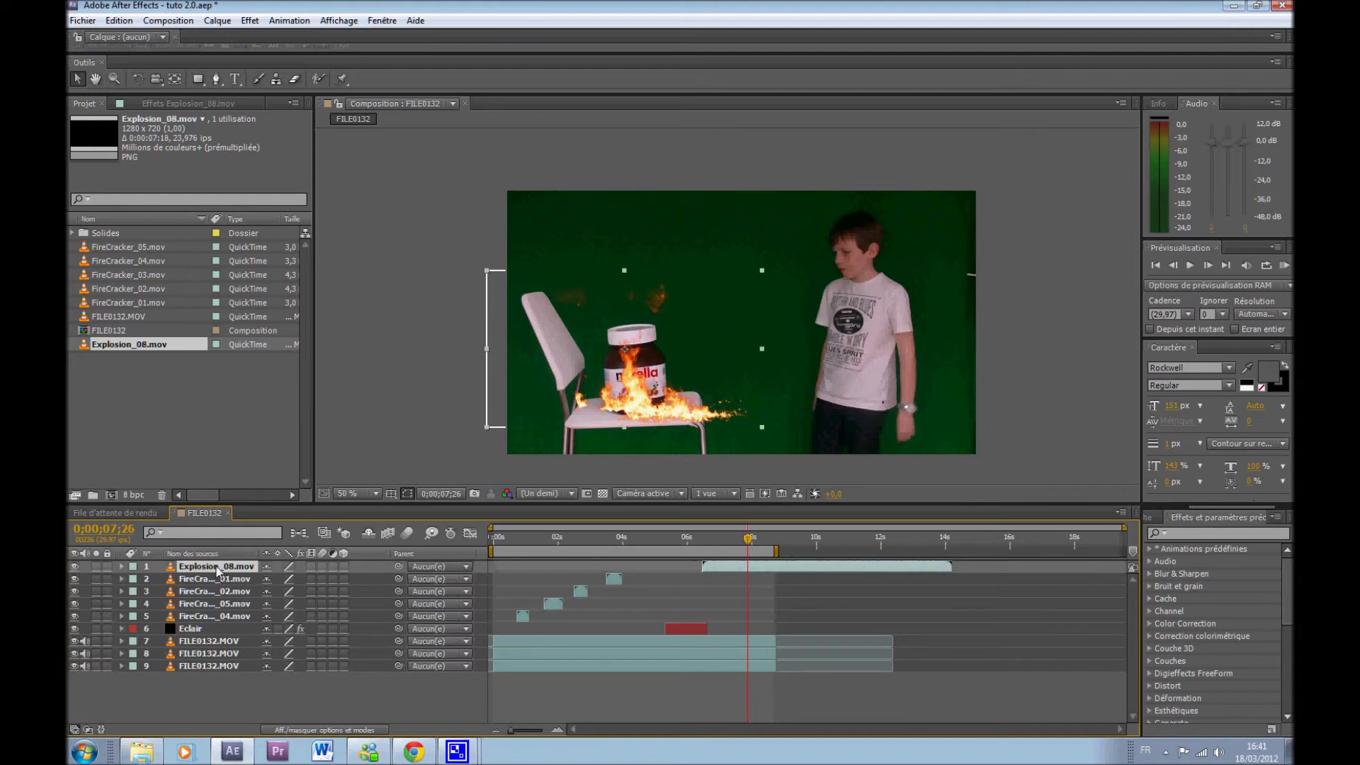
left_click_drag(219, 575, 217, 662)
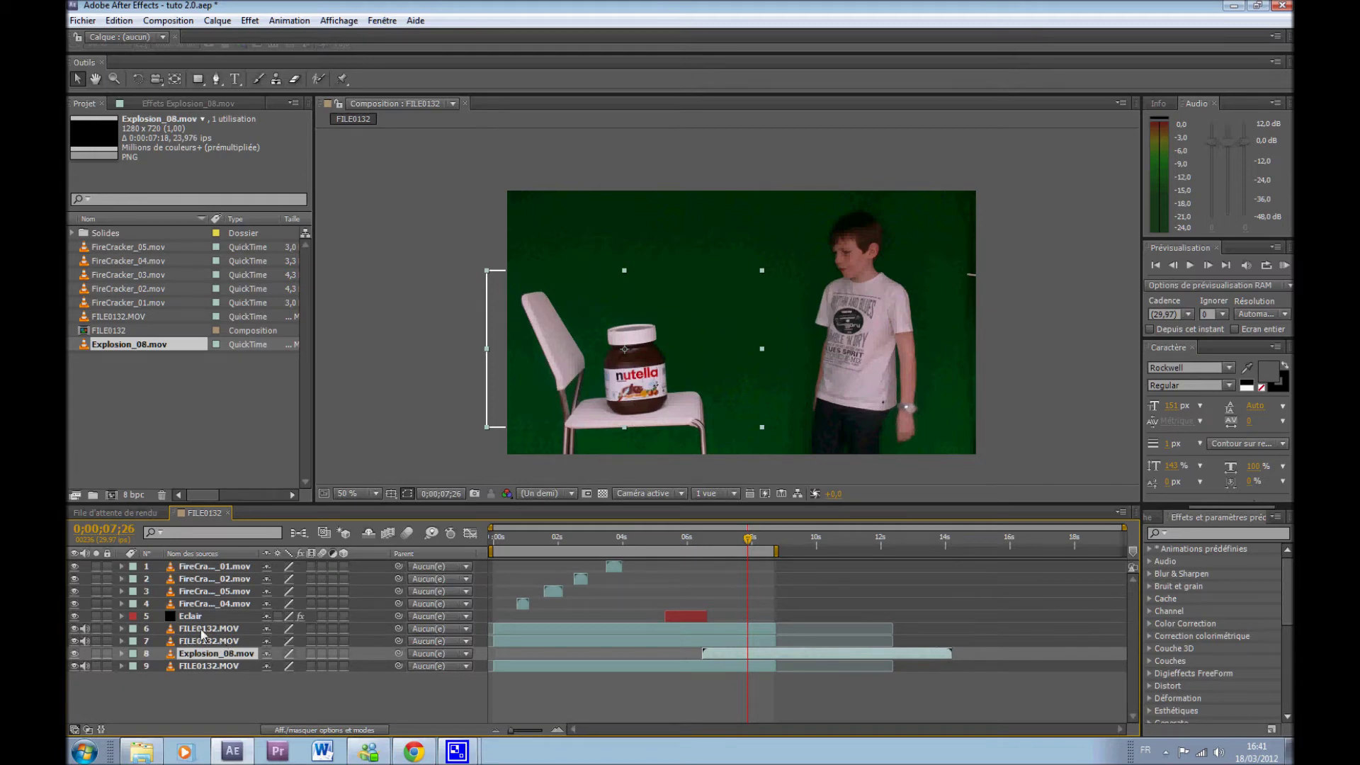
Start a pen mask on the topmost FILE0132.MOV layer, running from below the frame up to the rear corner of the chair seat.
left_click(203, 629)
left_click(216, 79)
scroll(567, 312, "up", 1)
left_click_drag(551, 329, 739, 309)
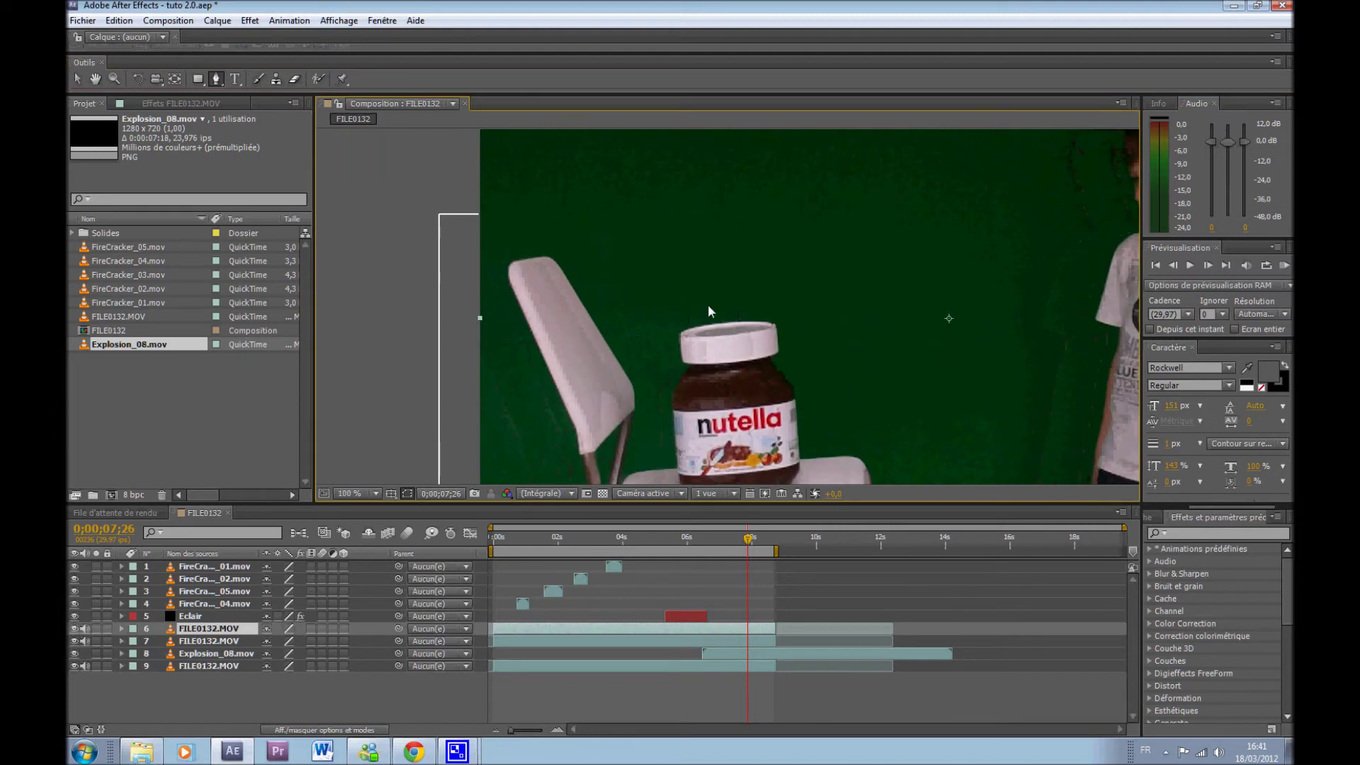
scroll(571, 354, "down", 1)
left_click_drag(604, 372, 620, 349)
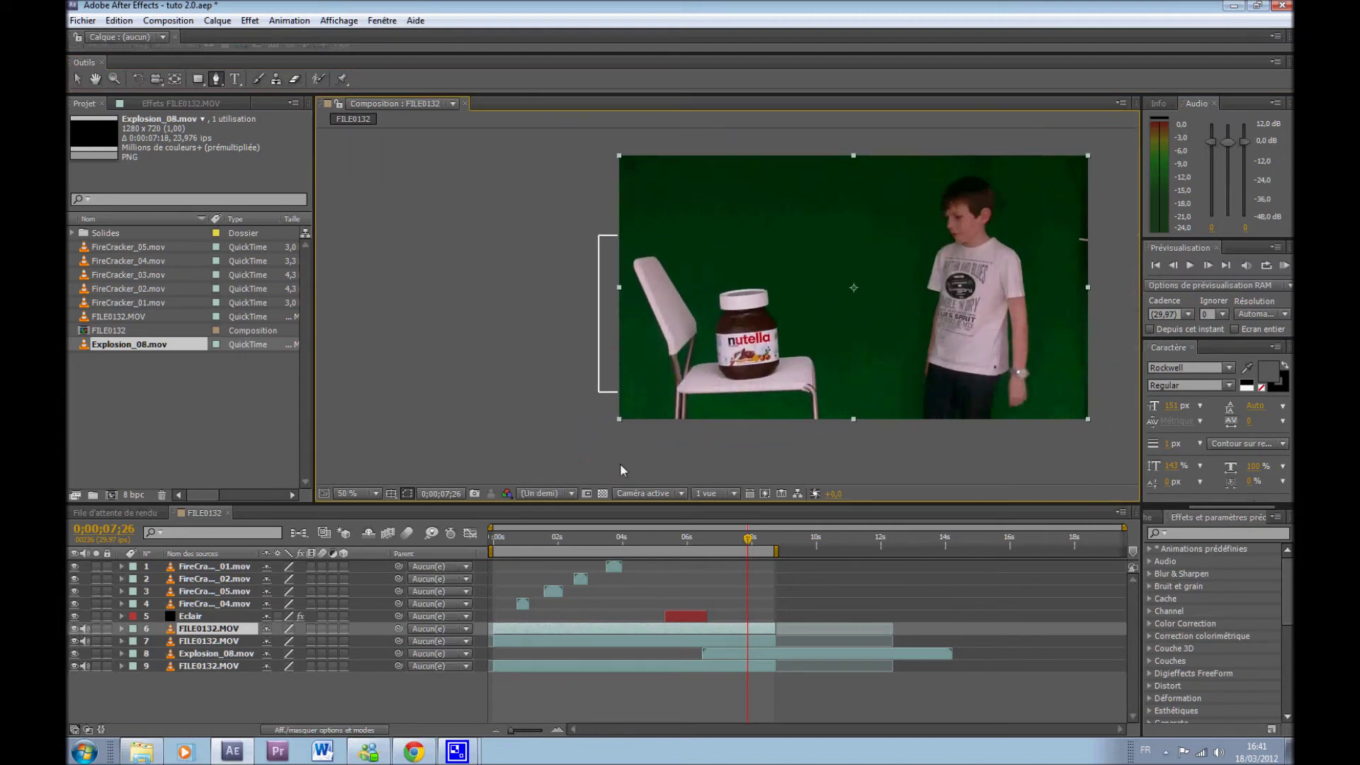
left_click_drag(620, 466, 676, 365)
scroll(669, 367, "up", 1)
left_click(624, 371)
left_click(742, 270)
scroll(758, 266, "up", 1)
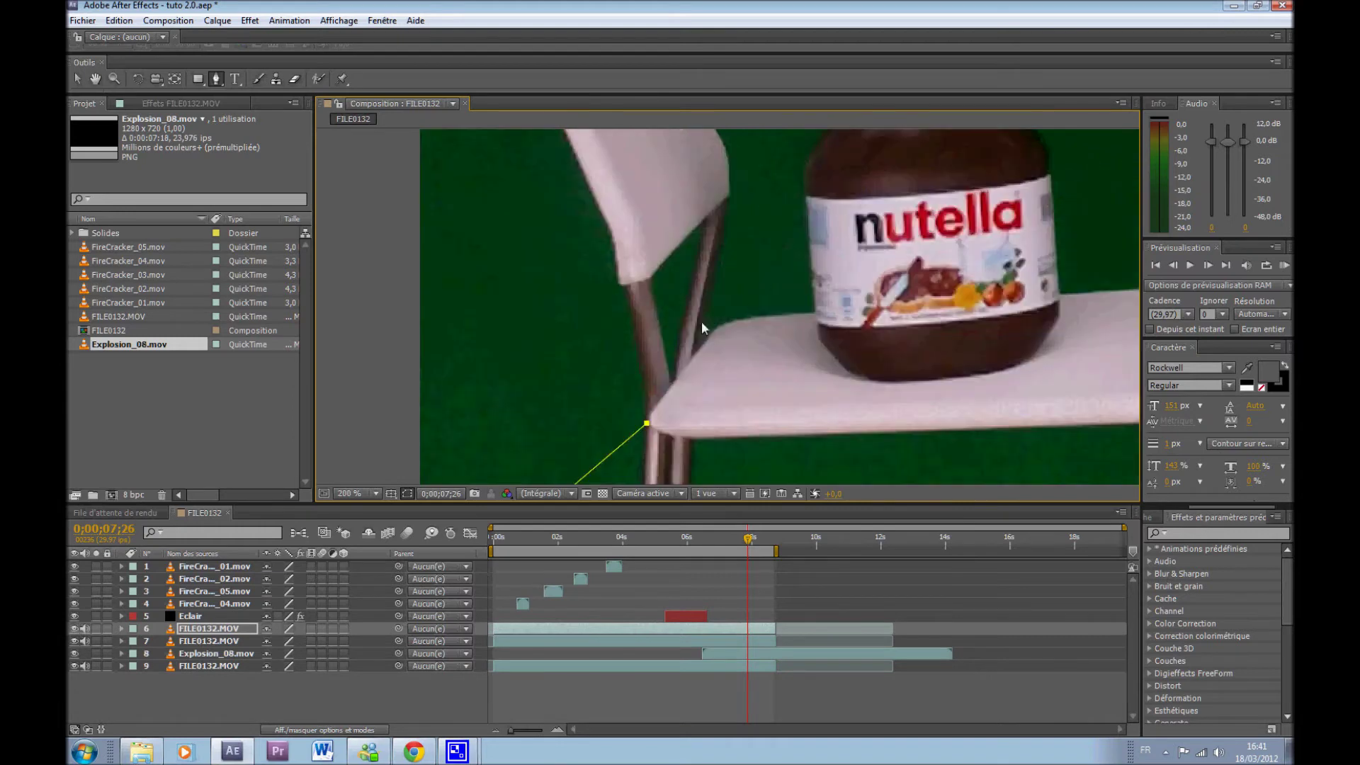
Trace the mask along the inner edge of the chair back, over its top corner, and close it outside the frame beside the chair.
left_click(699, 351)
left_click(725, 217)
left_click(729, 173)
left_click_drag(730, 173, 756, 407)
left_click(727, 340)
left_click(685, 273)
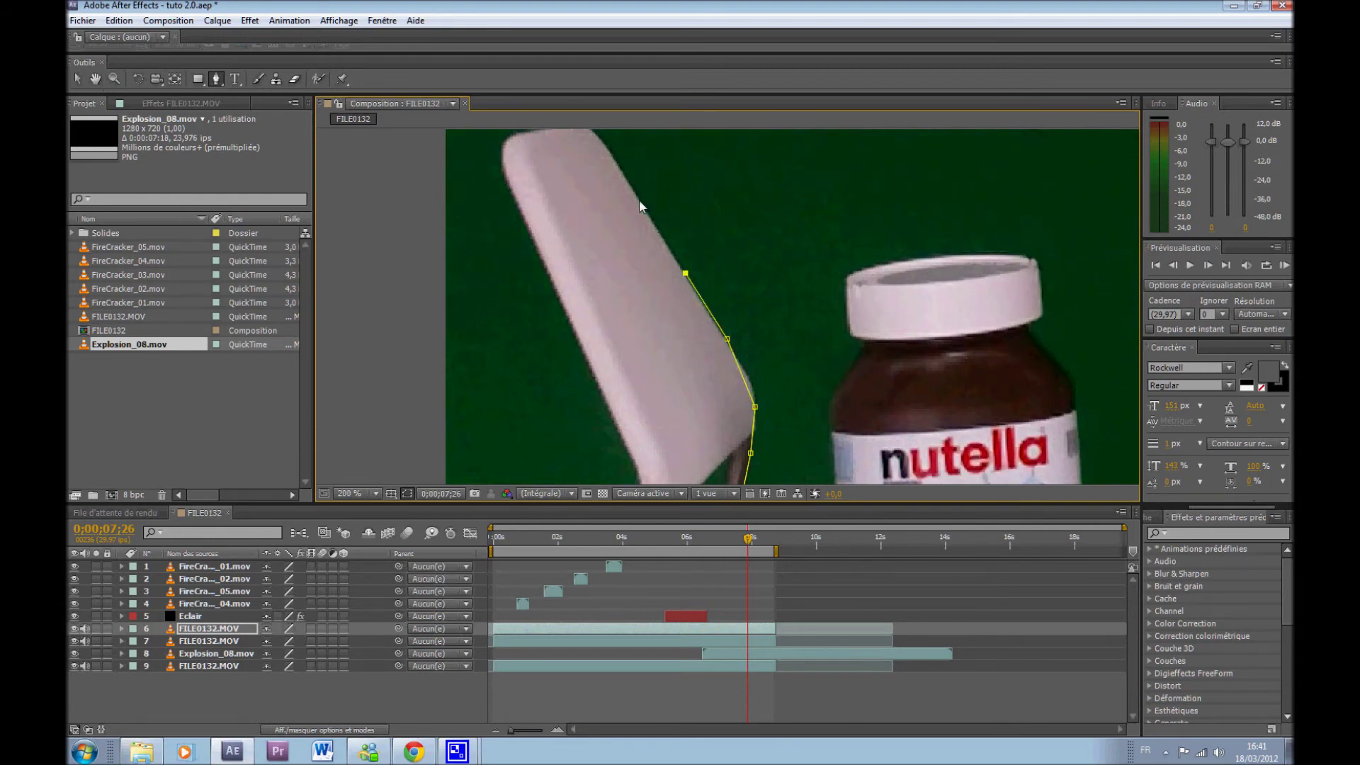
key("comma")
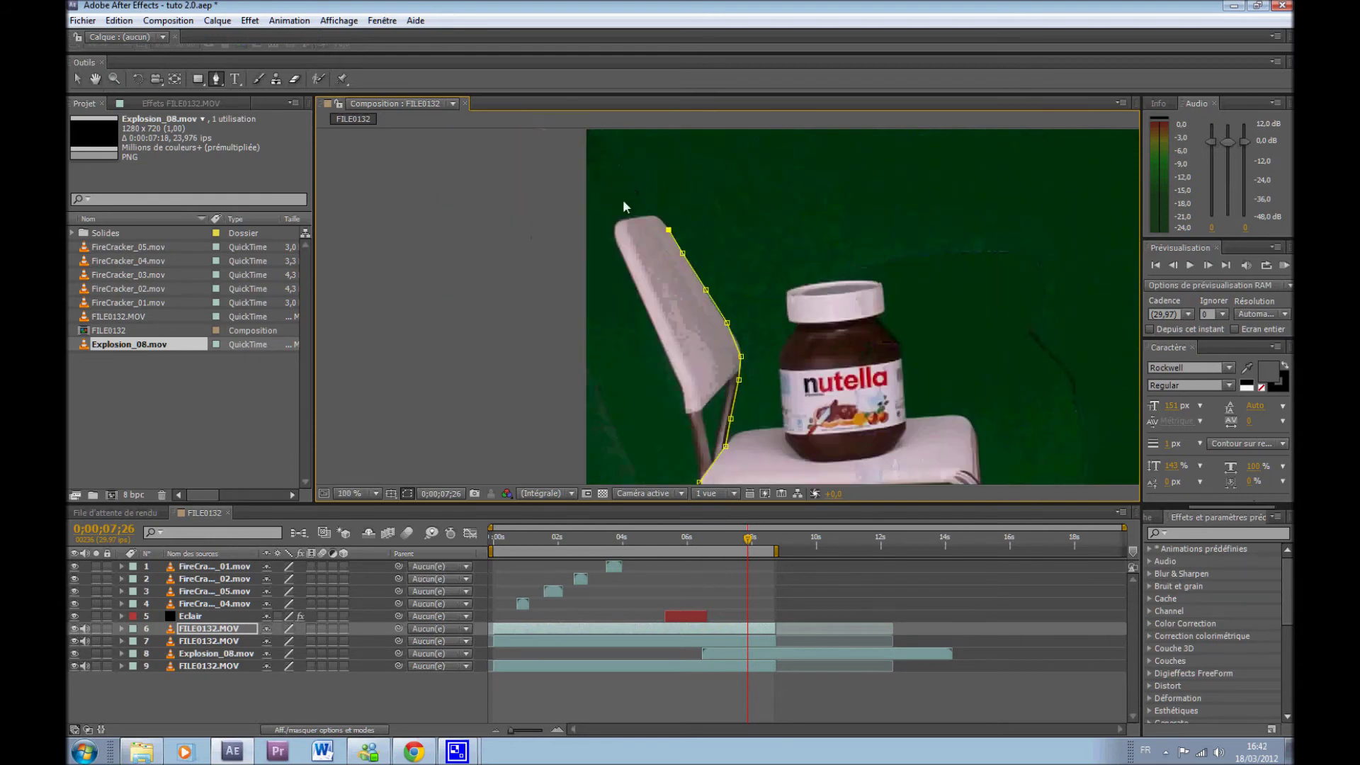
left_click(657, 217)
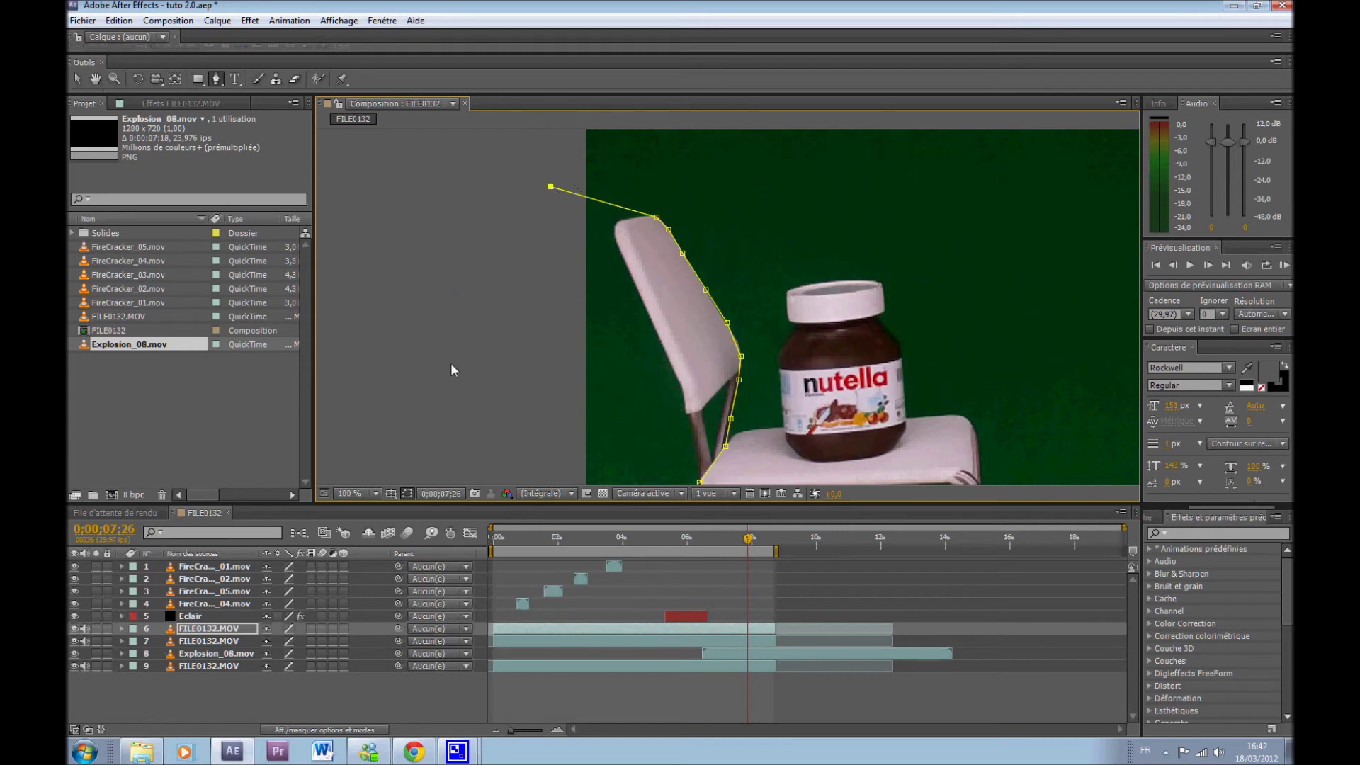
key("comma")
left_click_drag(774, 399, 629, 430)
On the second FILE0132.MOV copy, draw a closed pen mask from the chair's front leg and seat corner around the boy and outside the frame.
left_click(199, 640)
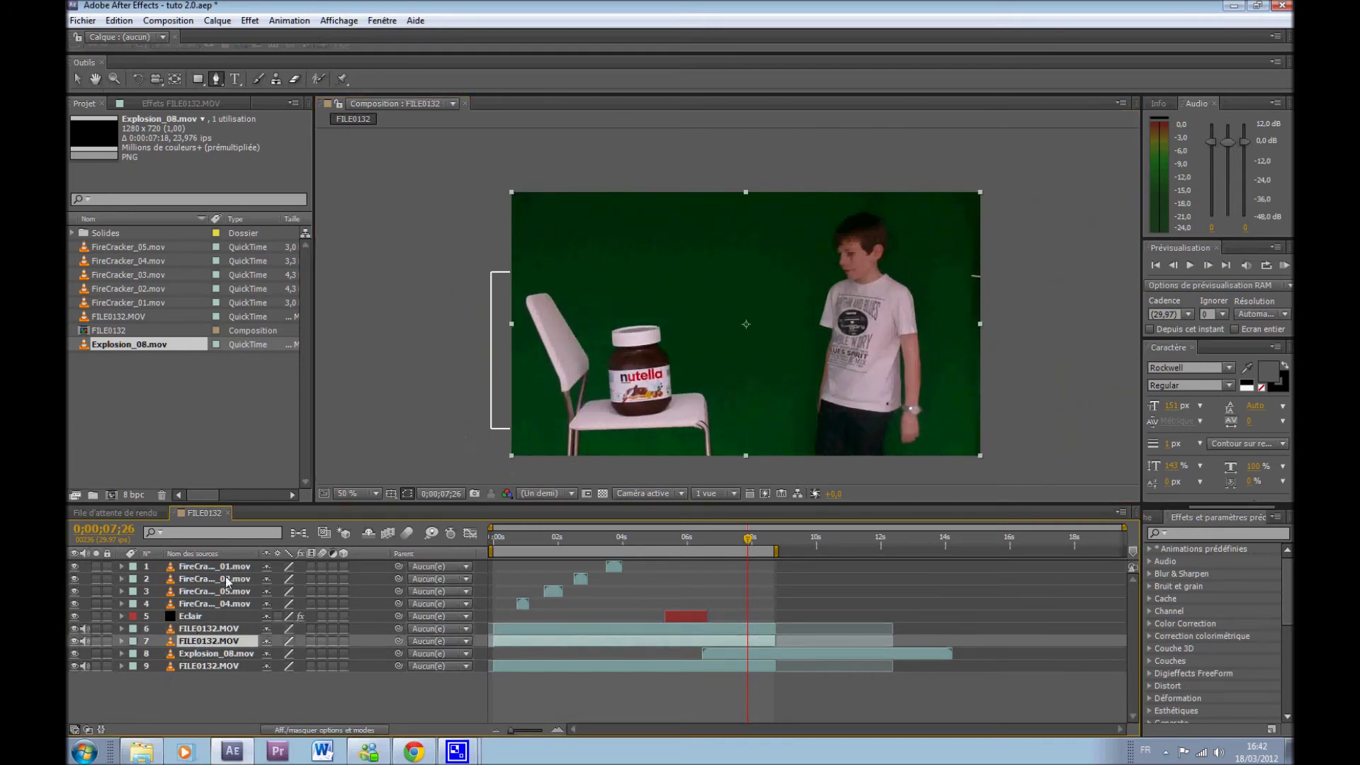
key("period")
scroll(720, 296, "down", 5)
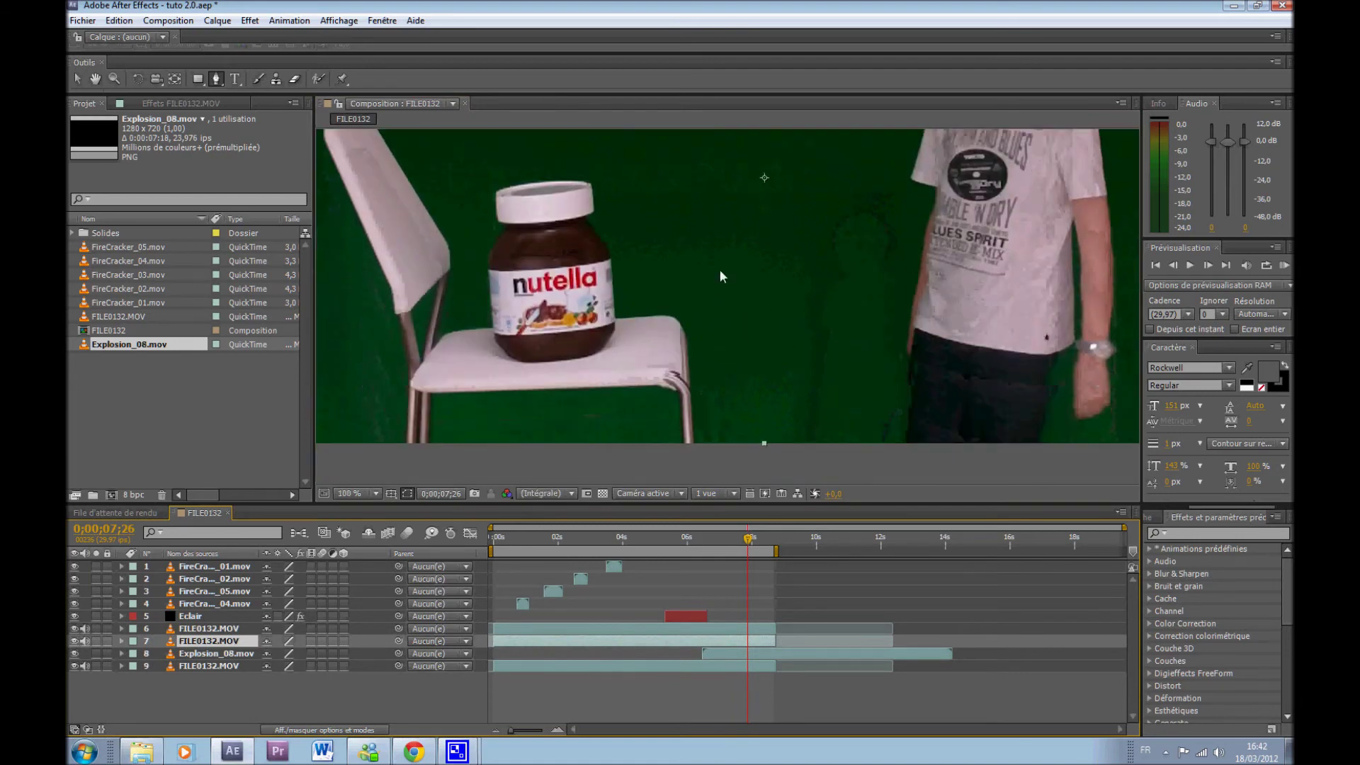
key("Return")
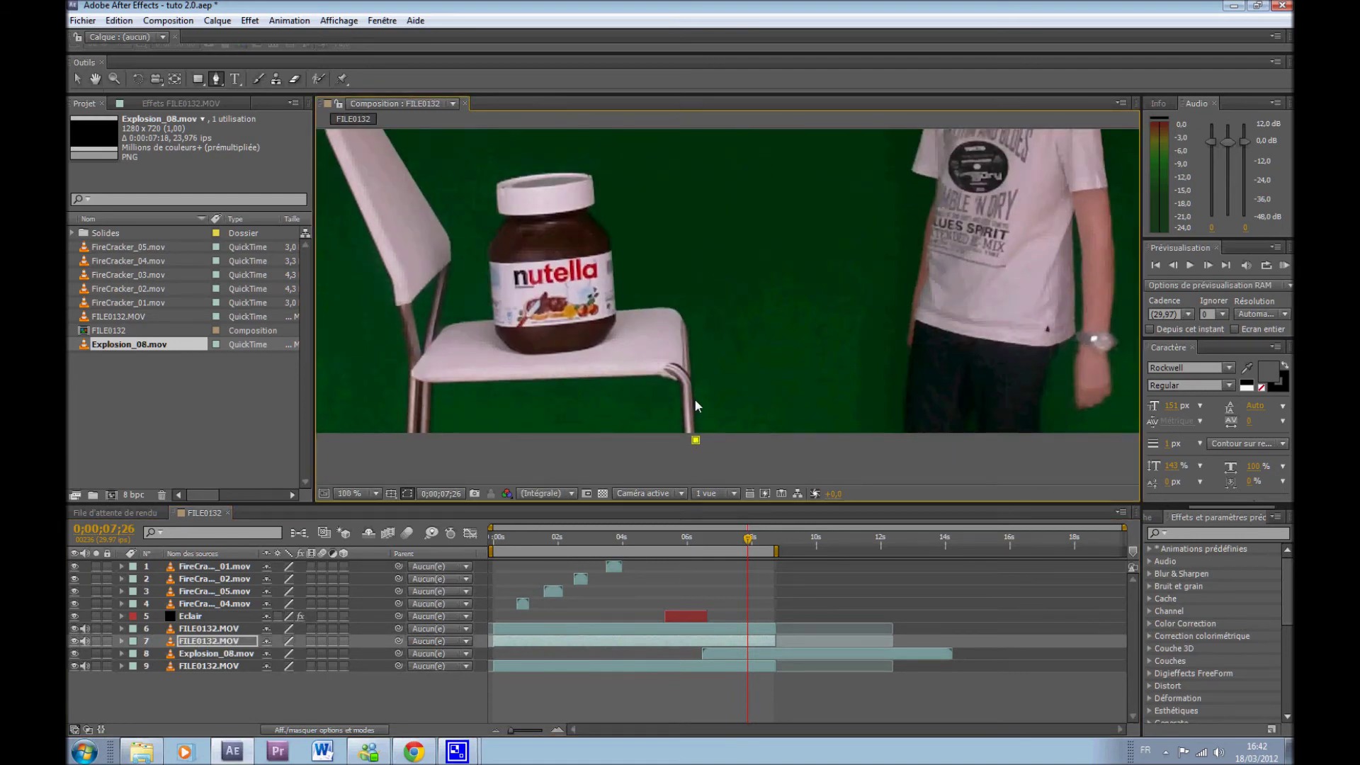
left_click(691, 362)
key("comma")
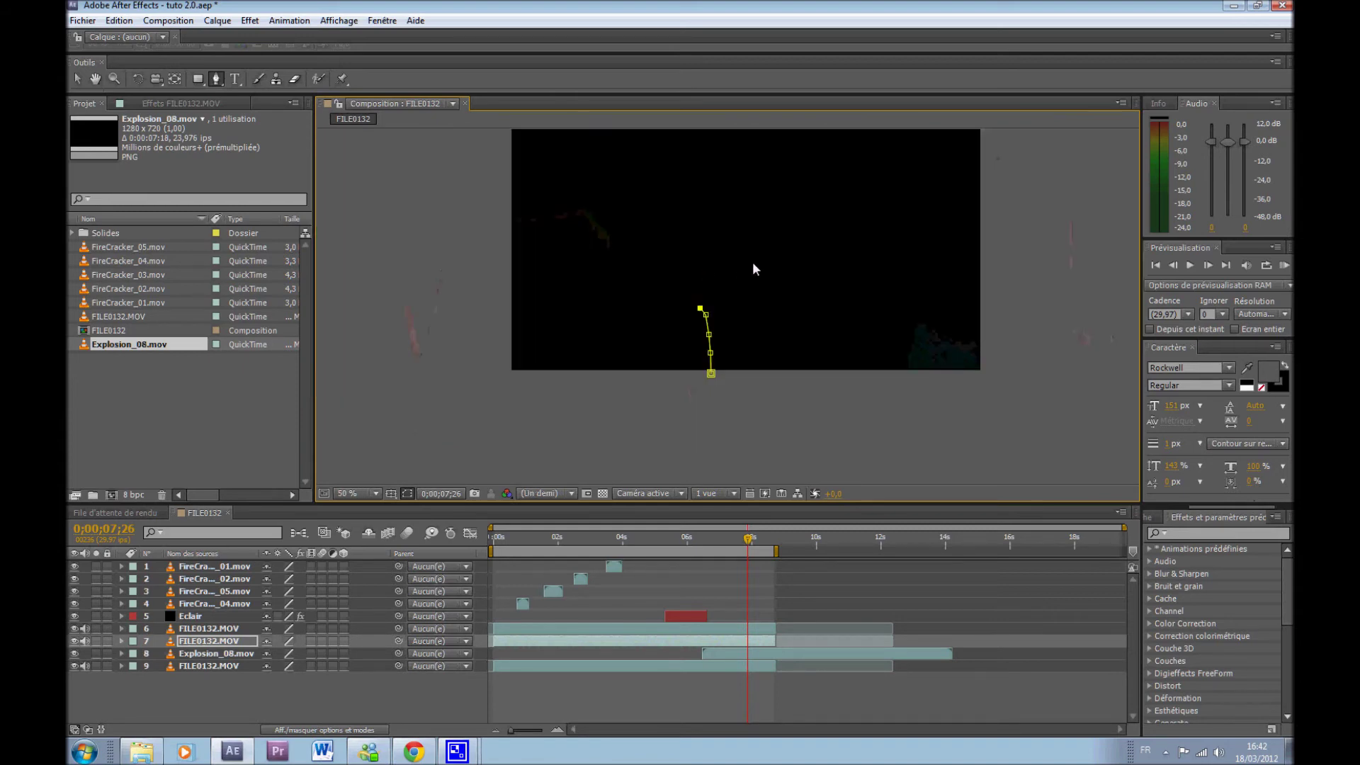
scroll(765, 262, "up", 3)
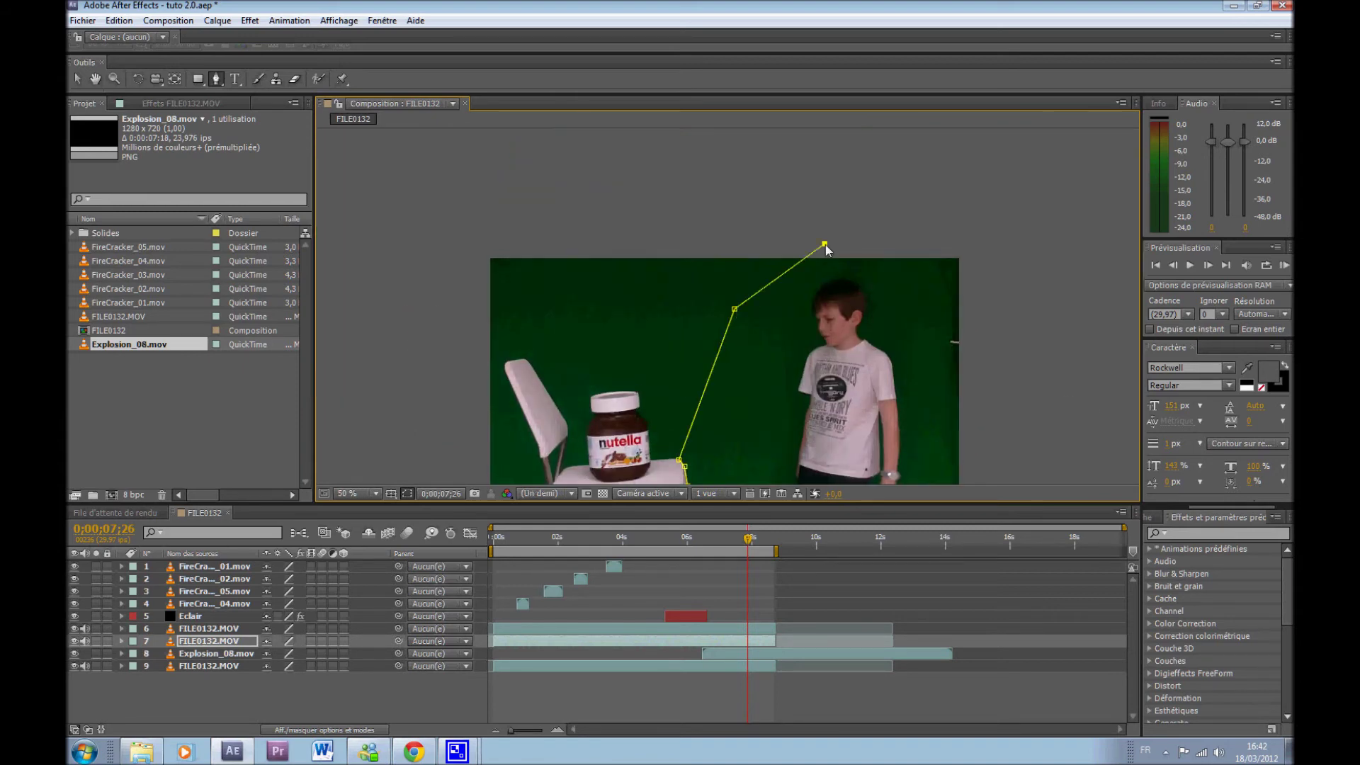
key("comma")
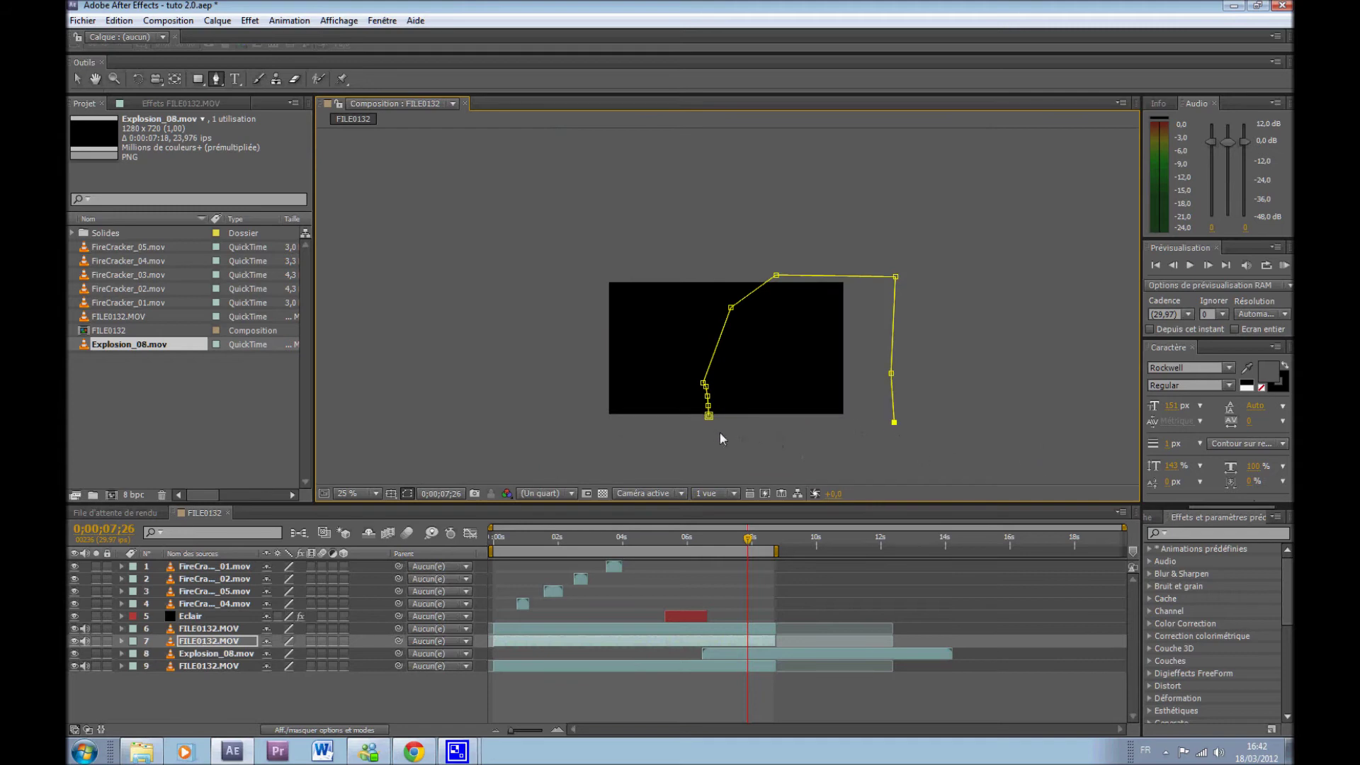
key("period")
left_click_drag(623, 447, 725, 398)
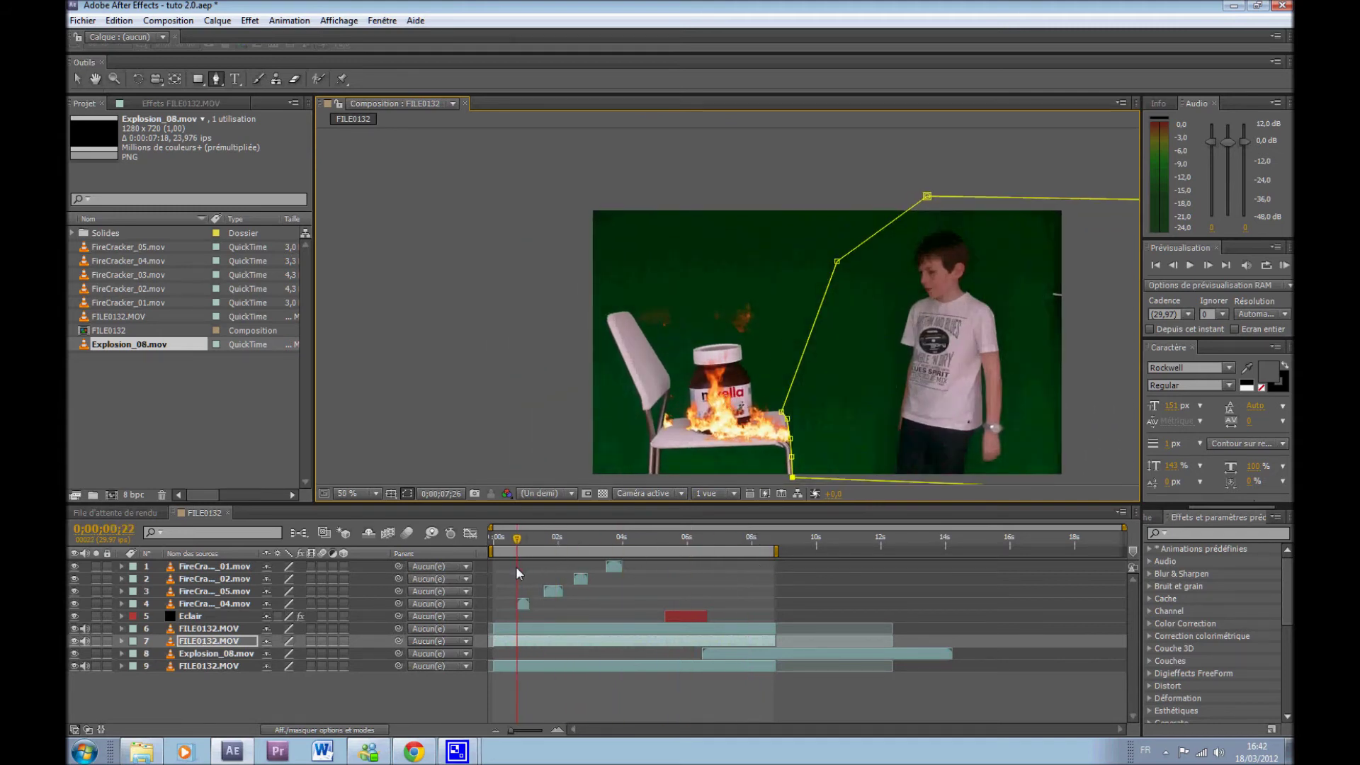
Deselect the masked layer and preview the composition from 0;00;00;28 to check the layering.
left_click_drag(516, 567, 509, 553)
key("space")
left_click(77, 78)
left_click(531, 292)
left_click_drag(740, 403, 649, 379)
key("space")
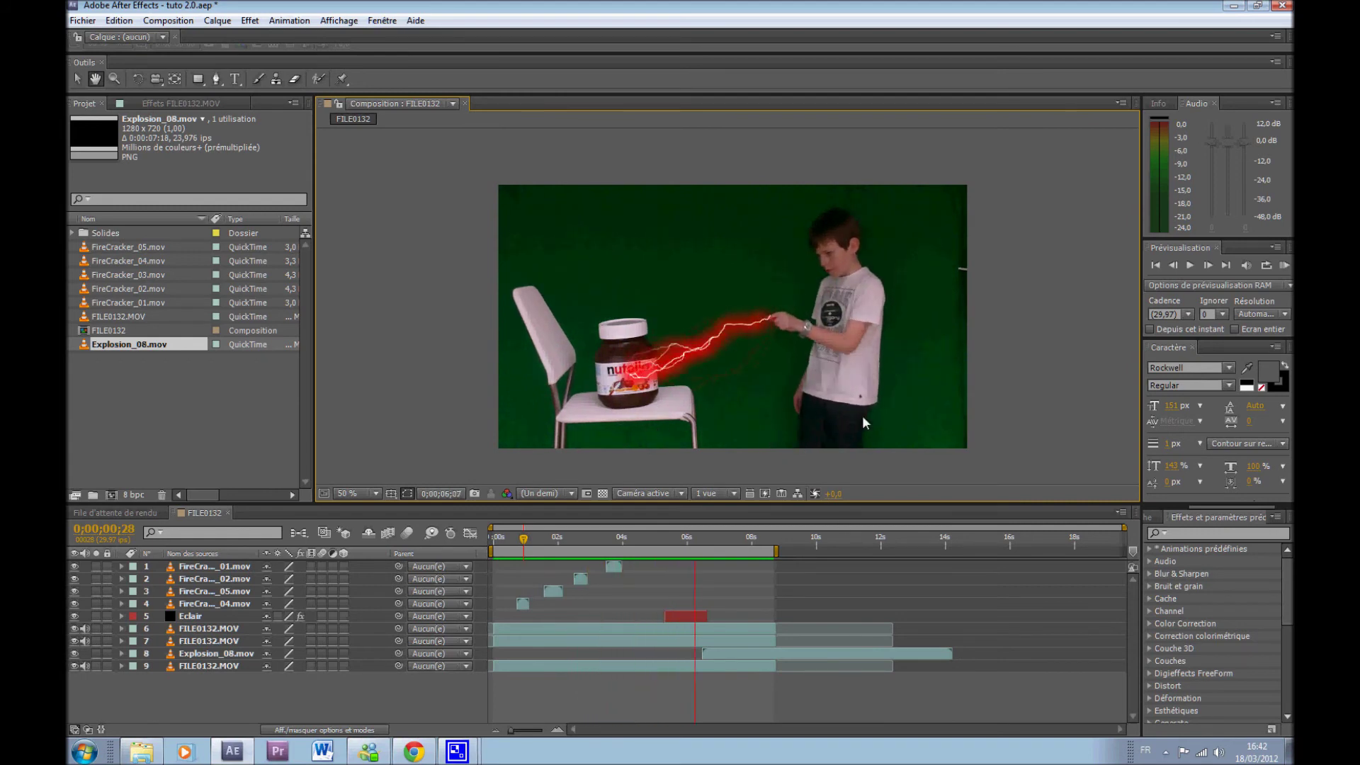
At 0;00;07;19, adjust the boy mask's points along the chair's front seat corner and leg on the second FILE0132.MOV copy.
left_click(694, 408)
scroll(694, 407, "up", 1)
left_click_drag(690, 418, 725, 374)
left_click_drag(728, 427, 736, 363)
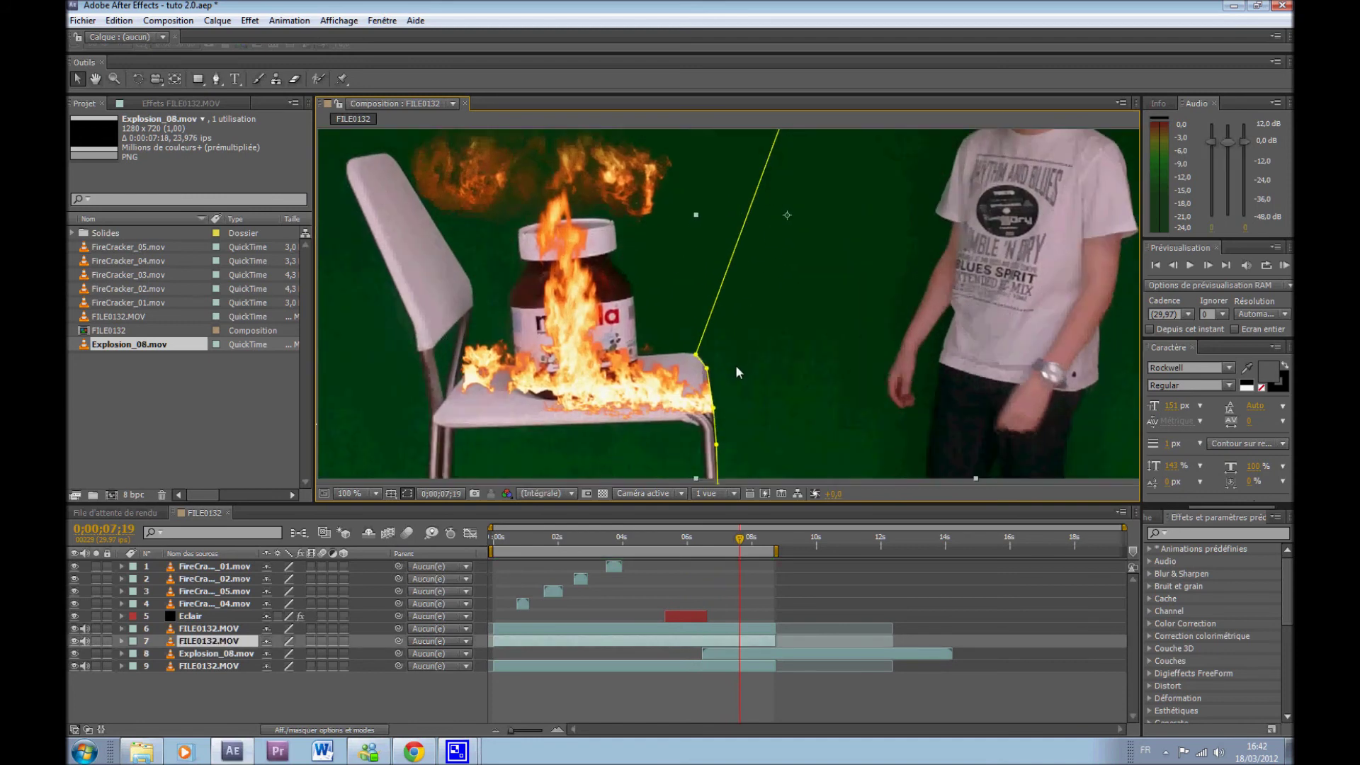
key("period")
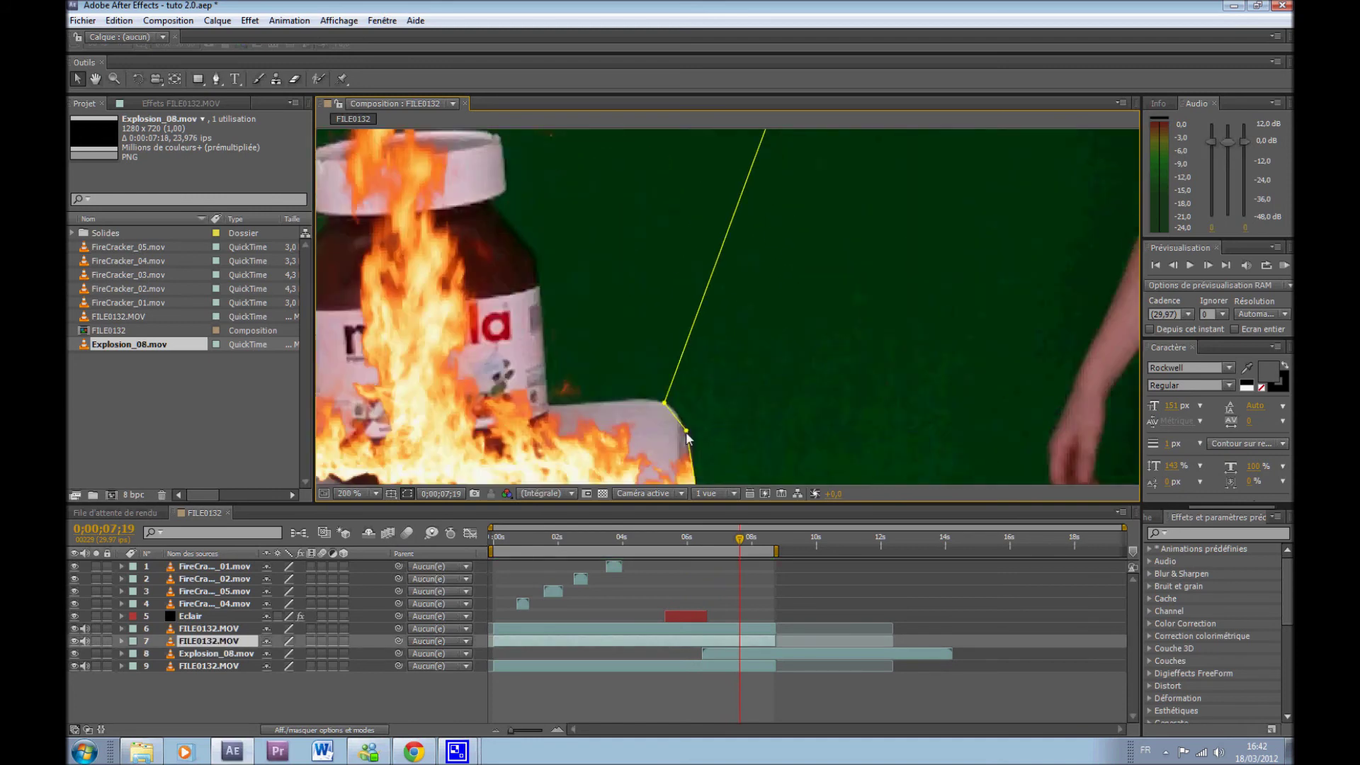
left_click_drag(678, 433, 680, 354)
left_click(672, 354)
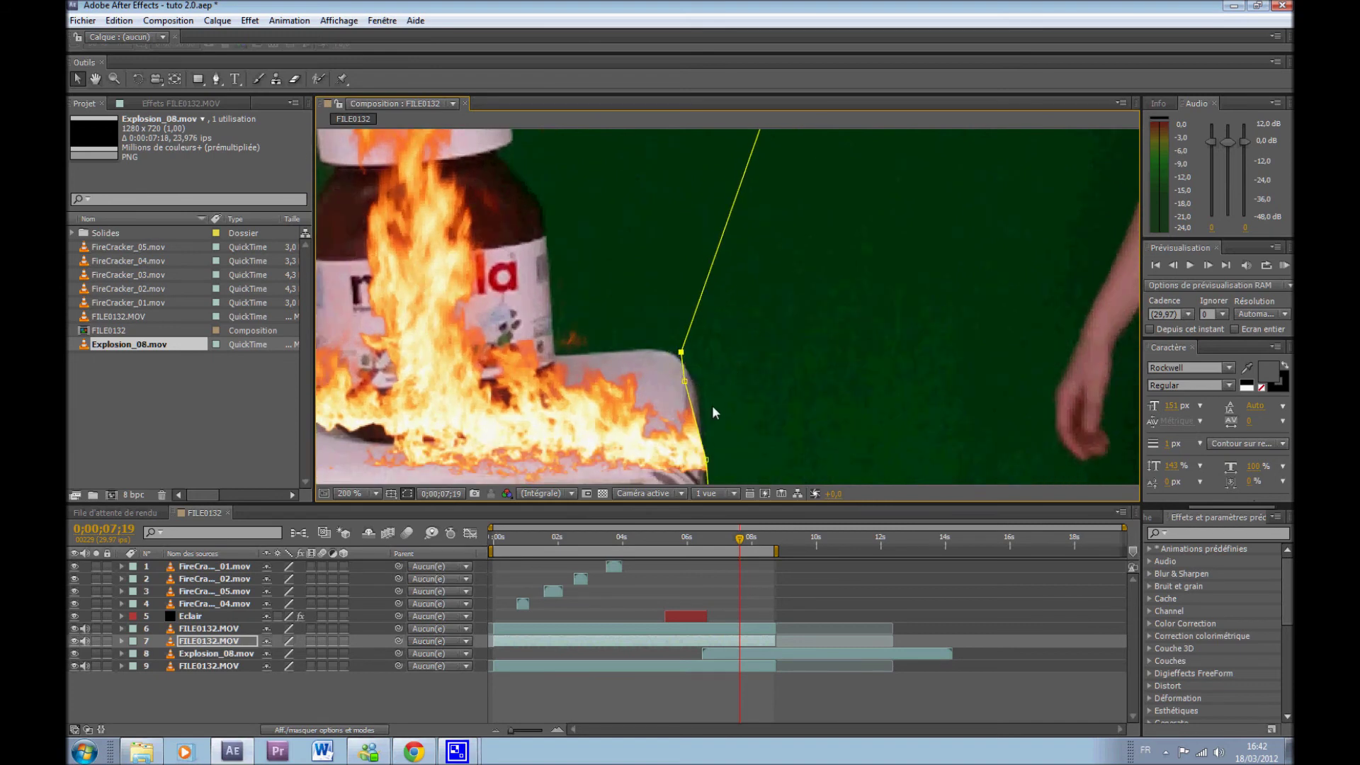
left_click_drag(713, 412, 744, 362)
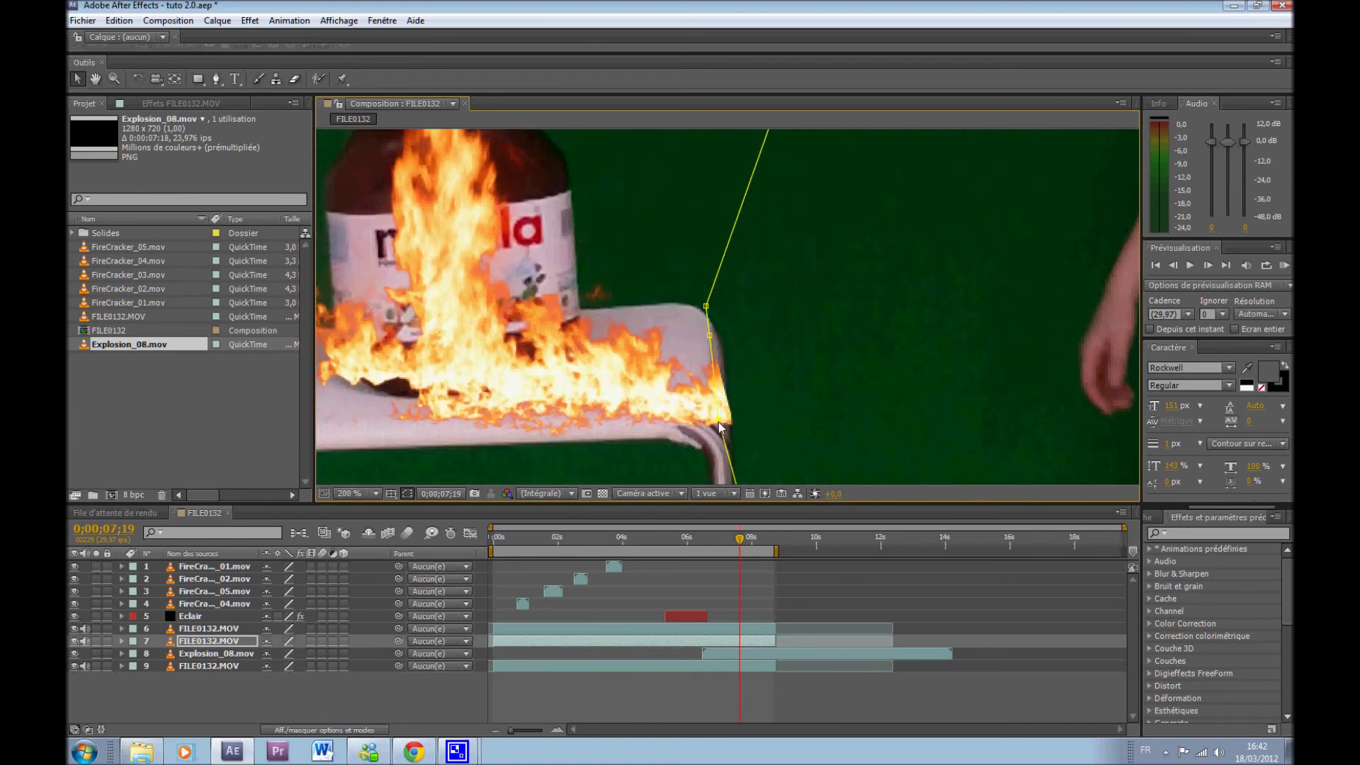
left_click_drag(722, 423, 737, 446)
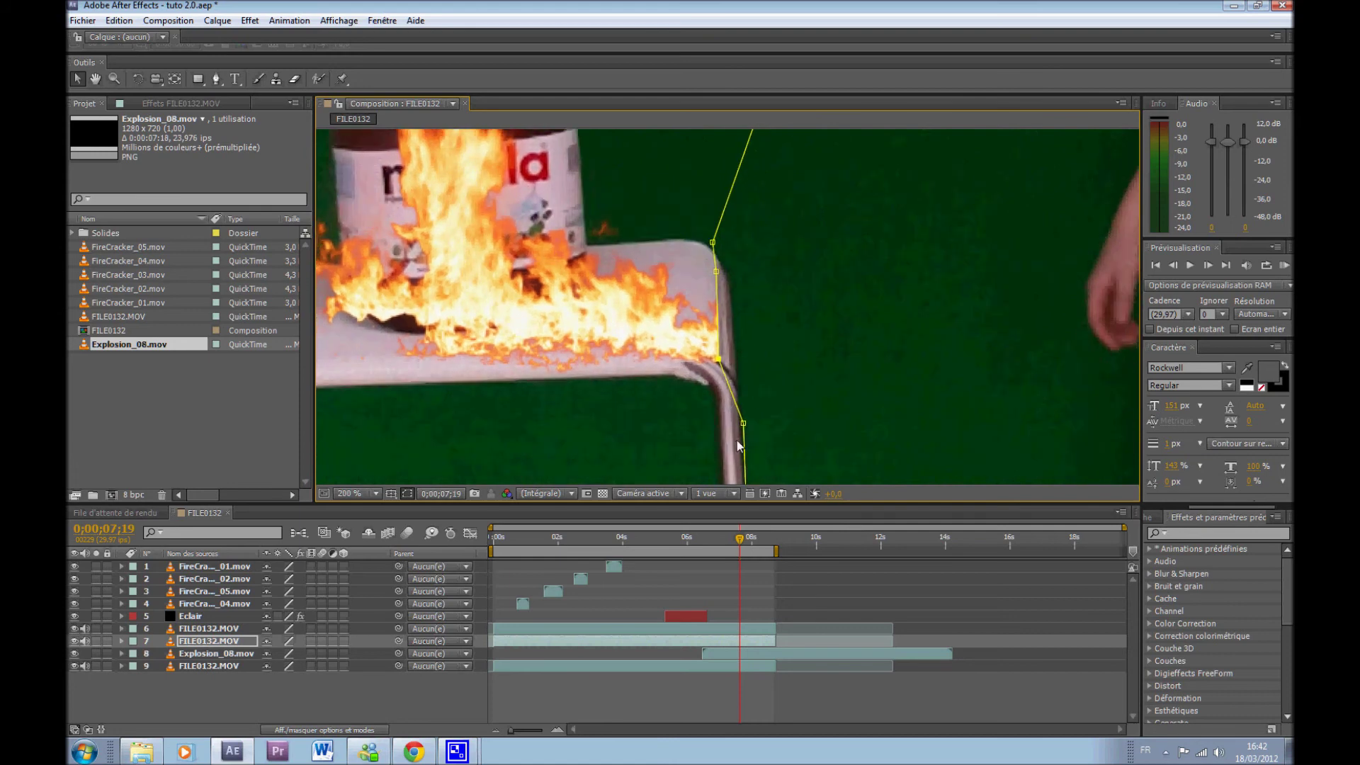
scroll(744, 433, "down", 3)
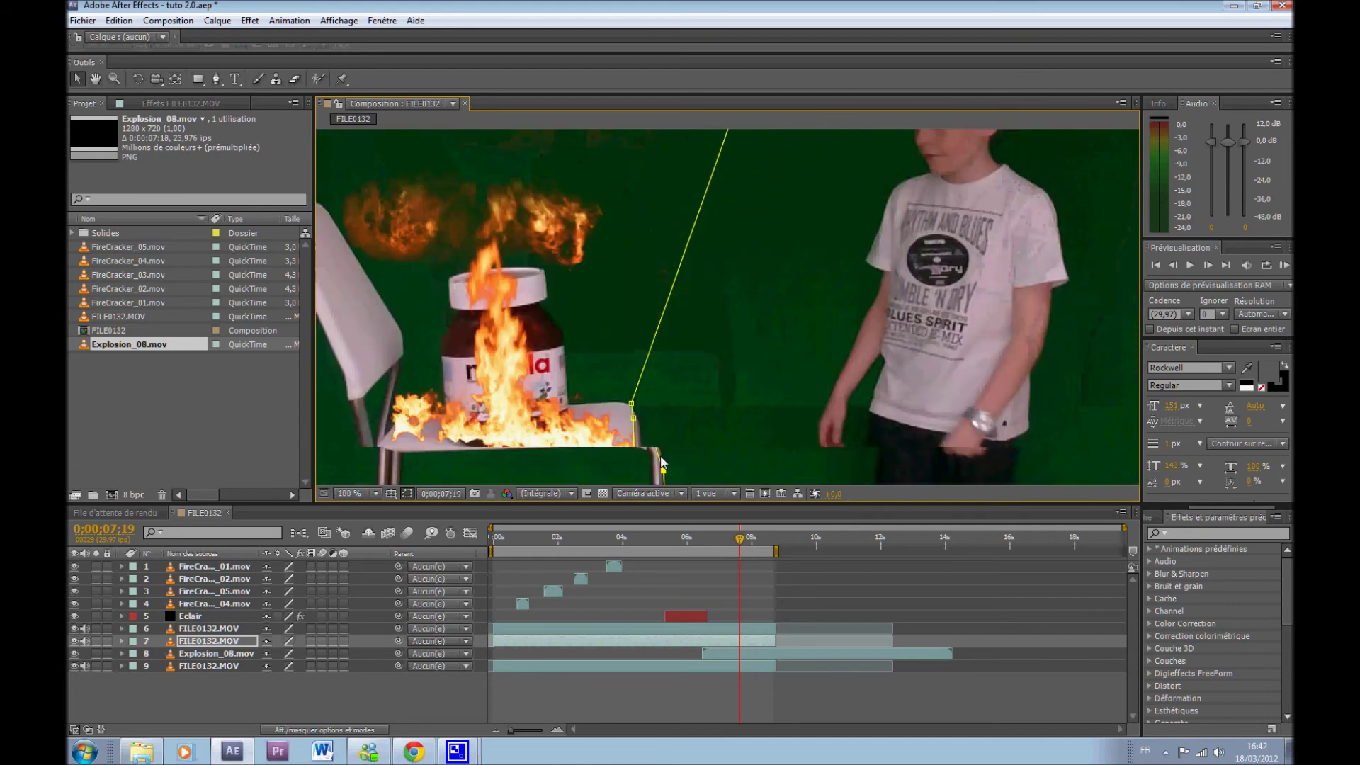
Deselect the mask and run a RAM preview of the composition from 0;00;00;00.
left_click(444, 294)
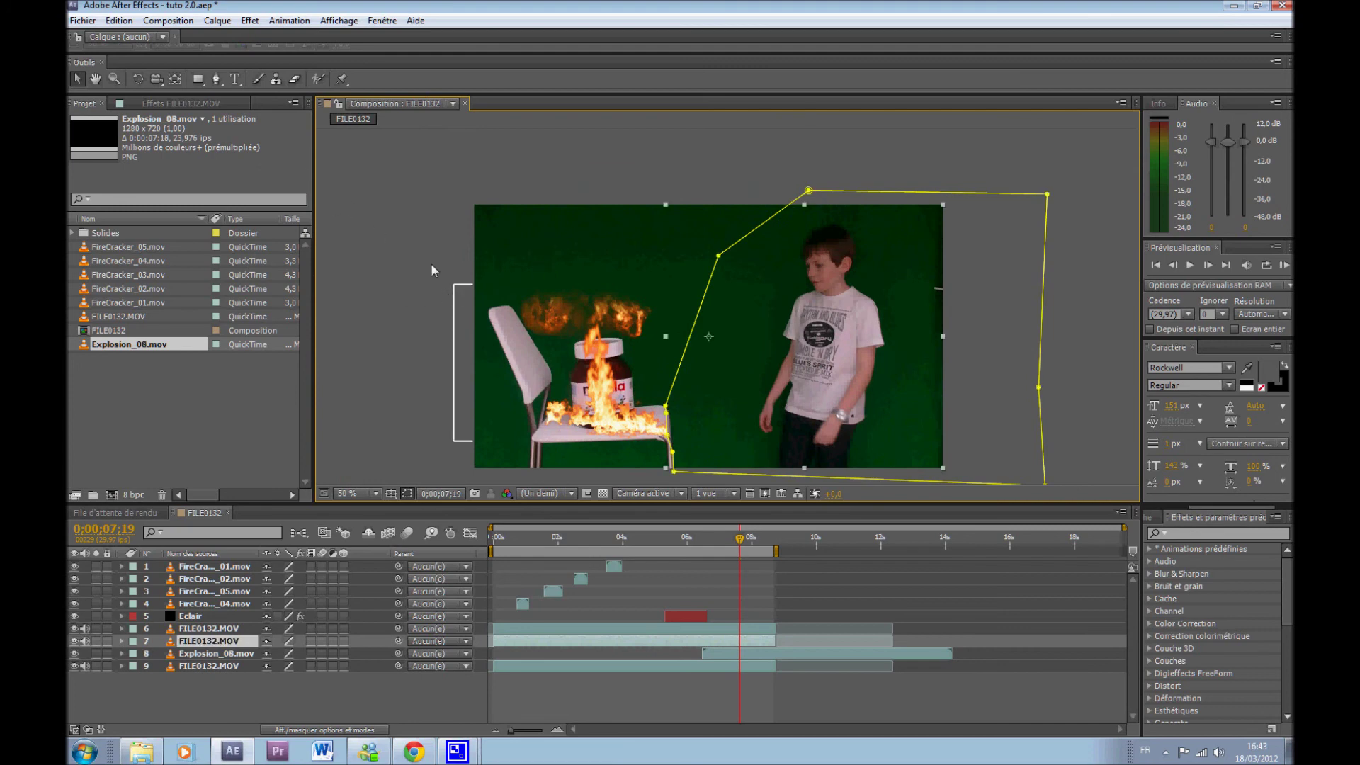
left_click(434, 270)
key("Home")
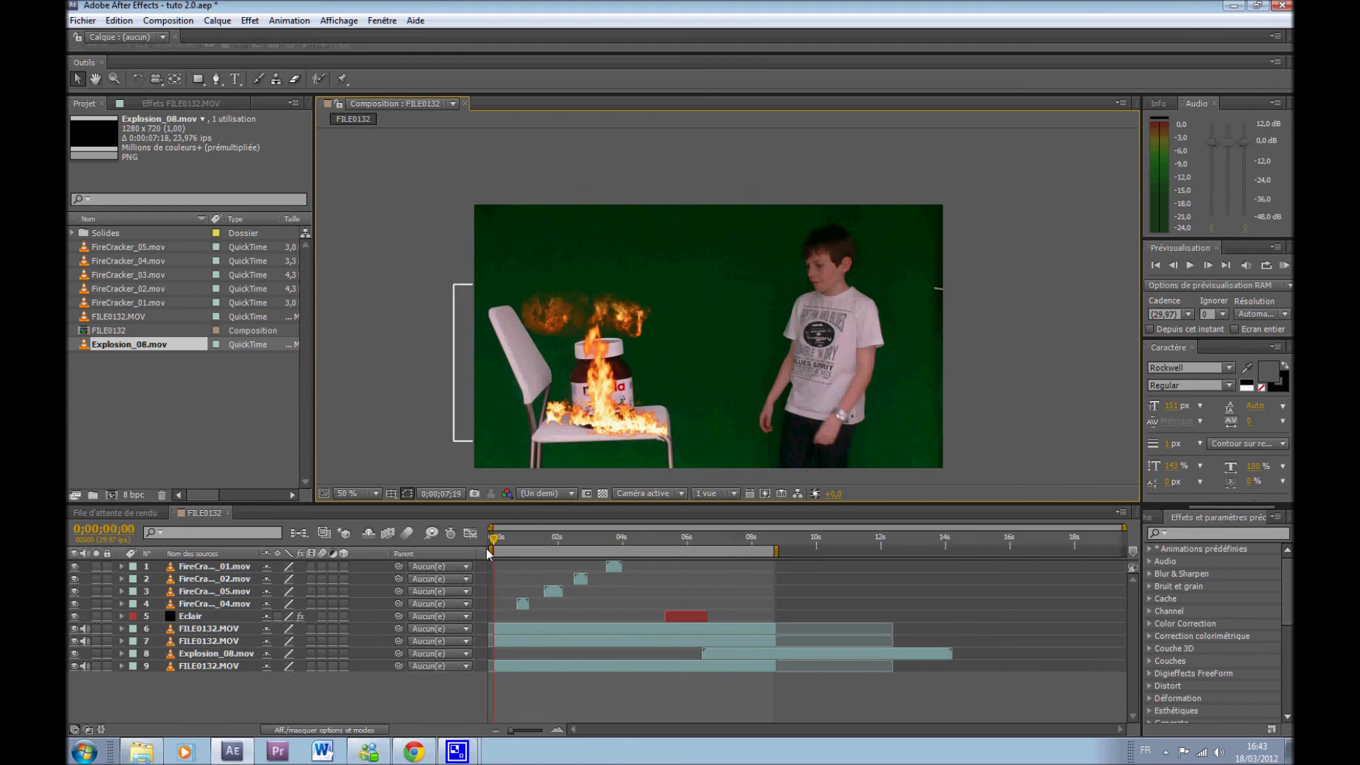
key("KP_0")
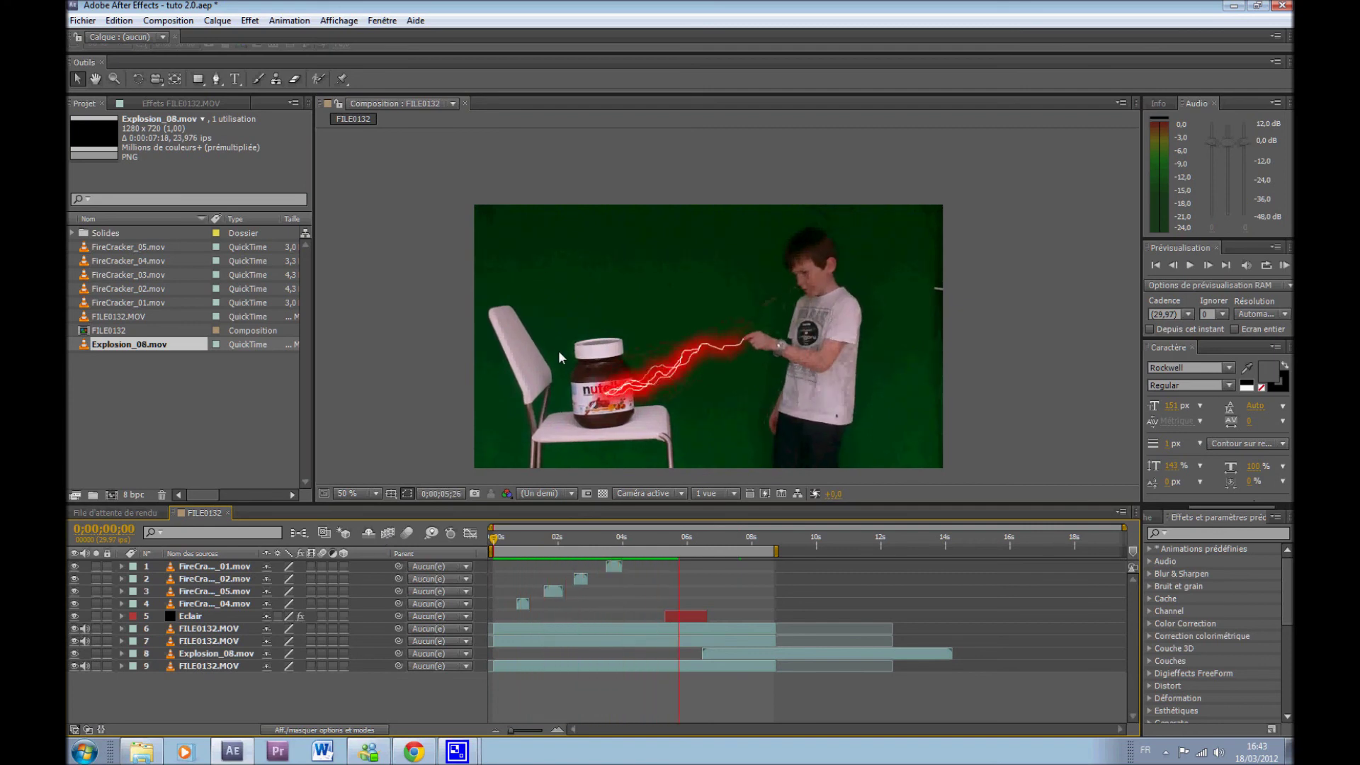
left_click(679, 677)
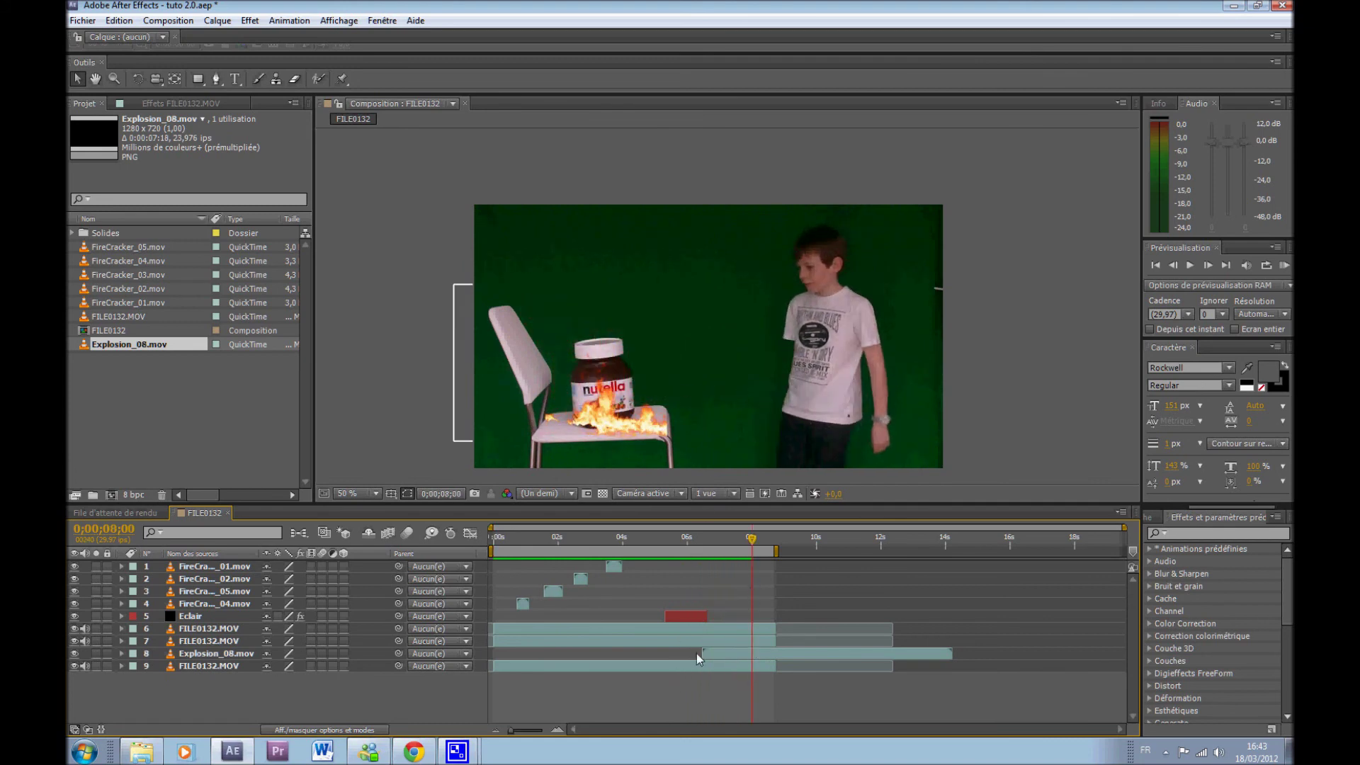
Shift the Explosion_08.mov layer slightly earlier in time and preview the composition from 0;00;05;09.
left_click(716, 652)
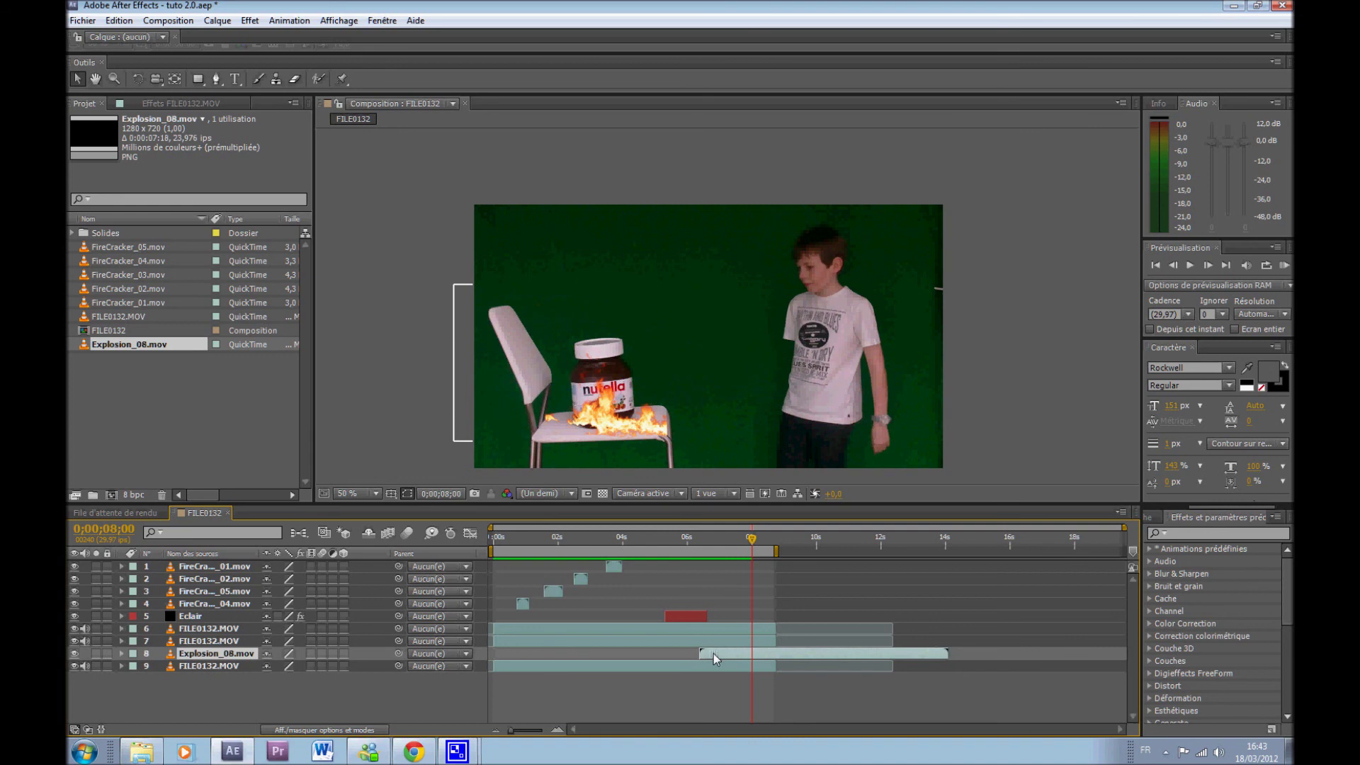
left_click_drag(750, 540, 654, 553)
key("space")
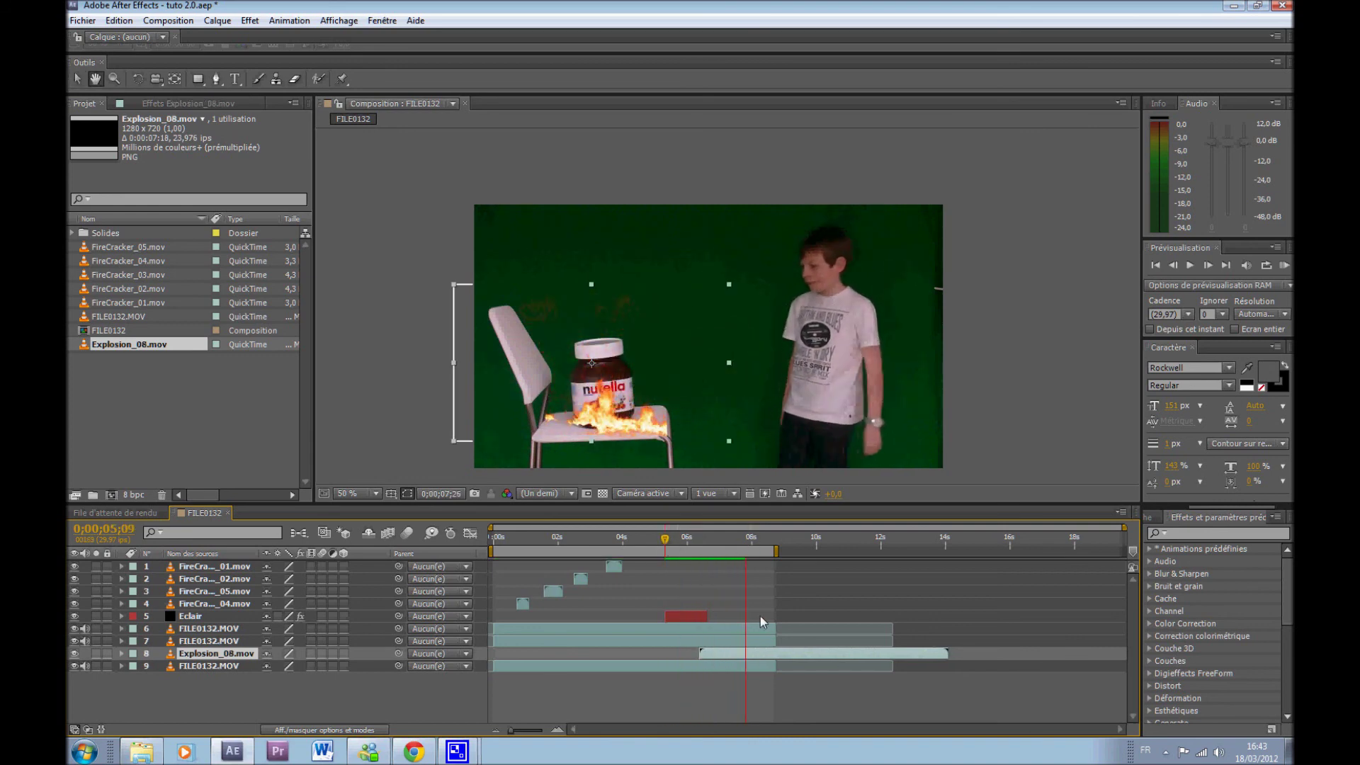
key("space")
Move the Explosion_08.mov layer's start to about 6 seconds, overlapping the end of the Eclair layer, and preview from 0;00;05;05.
left_click_drag(709, 657, 688, 642)
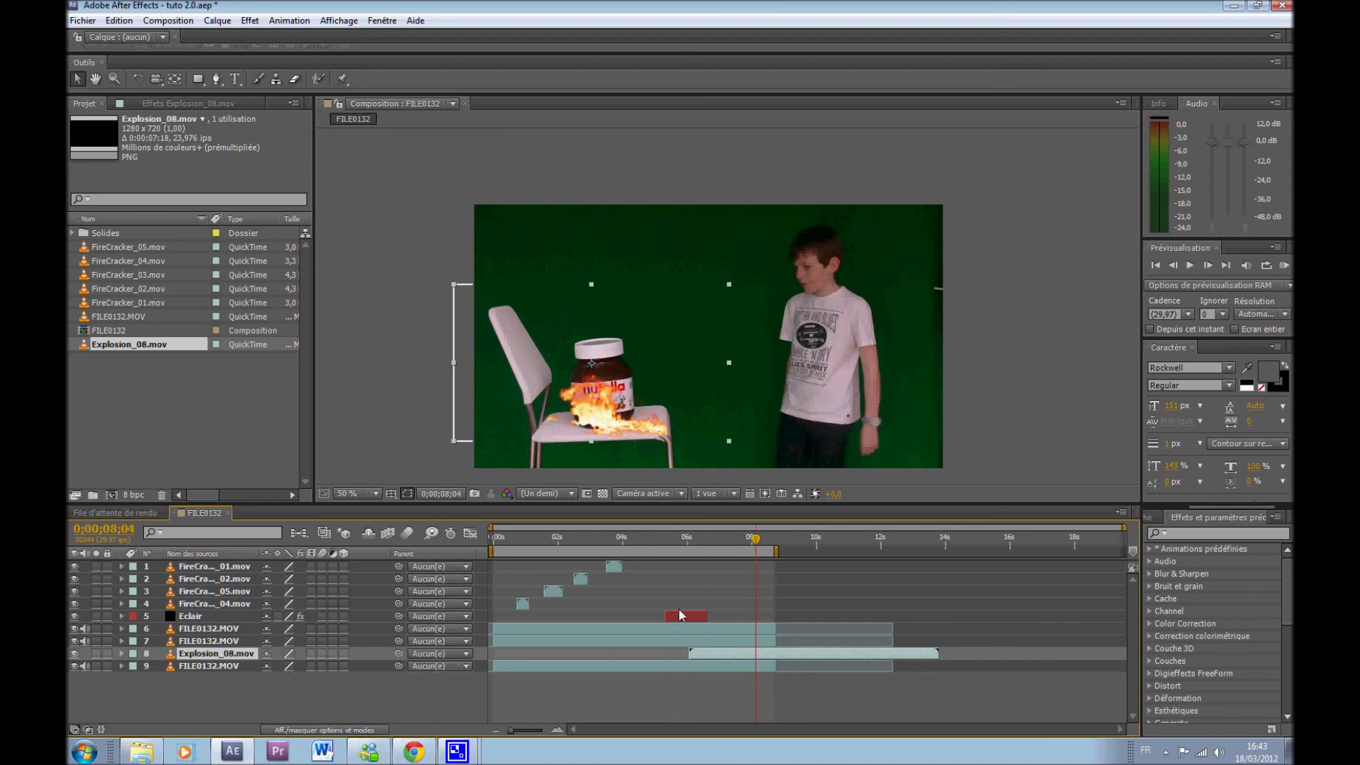
mouse_move(665, 551)
left_mouse_down()
mouse_move(660, 541)
mouse_move(688, 542)
mouse_move(660, 546)
left_mouse_up()
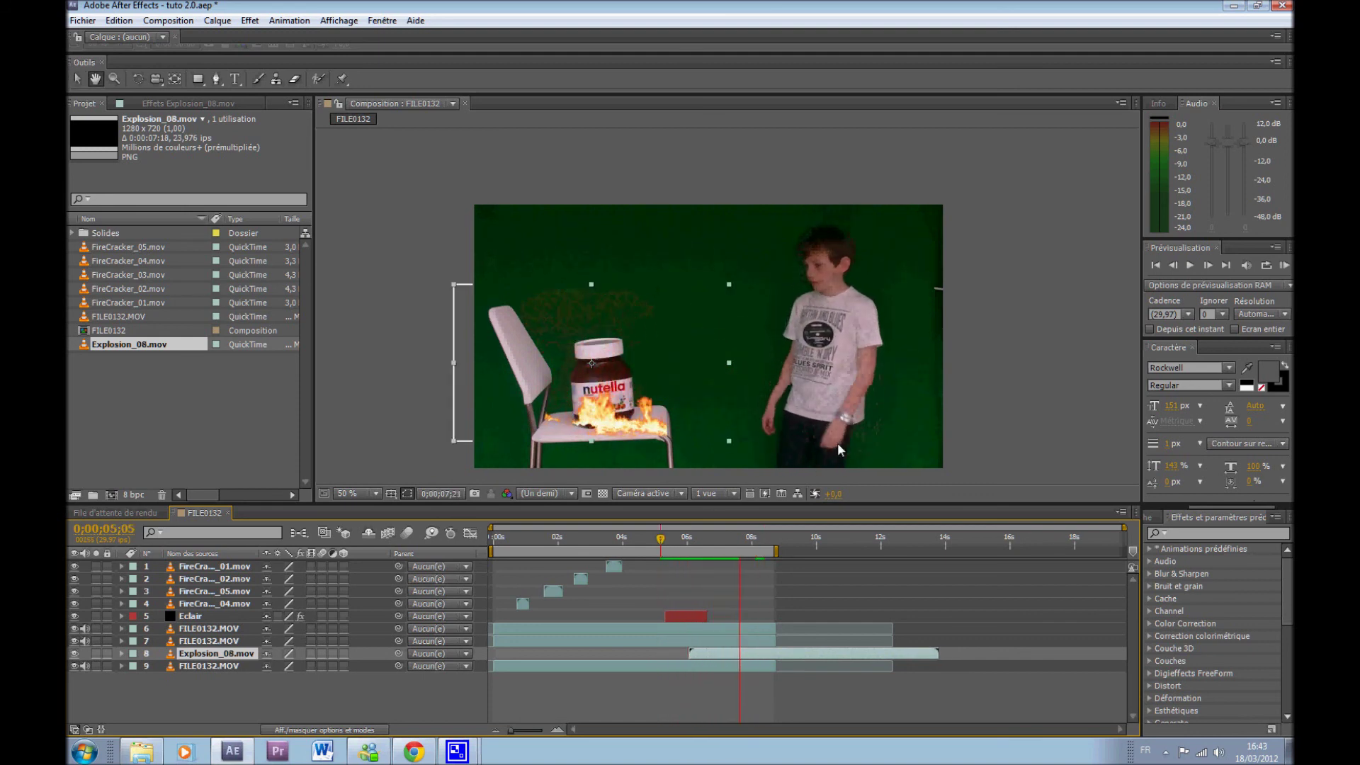
left_click(1000, 384)
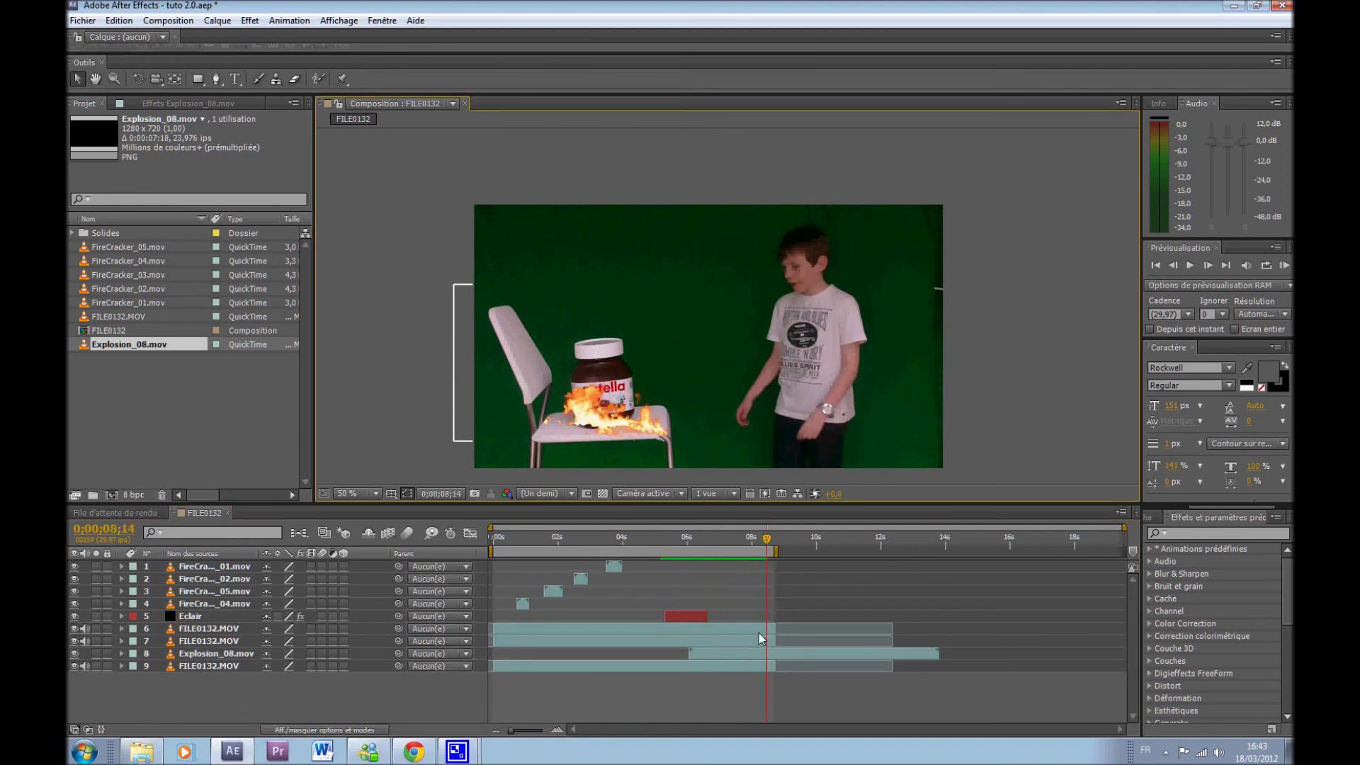
mouse_move(368, 751)
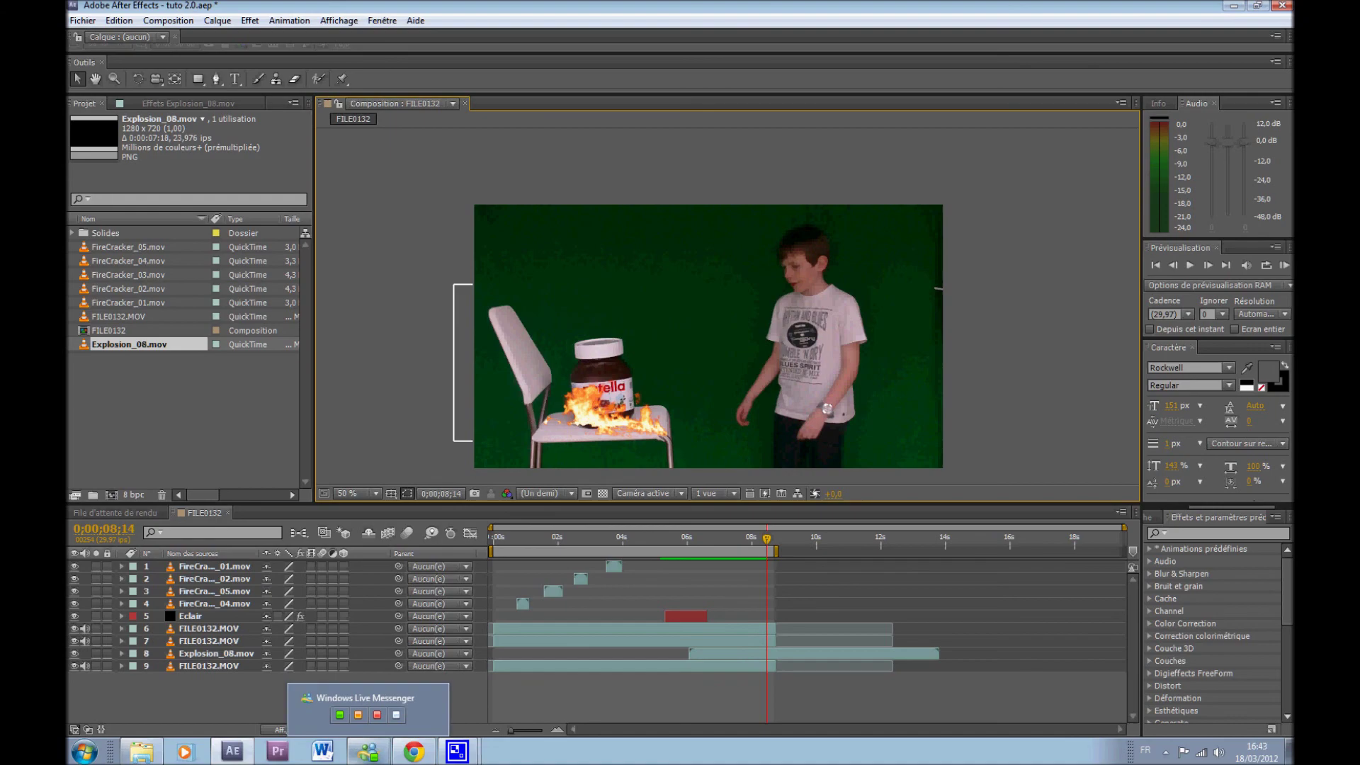